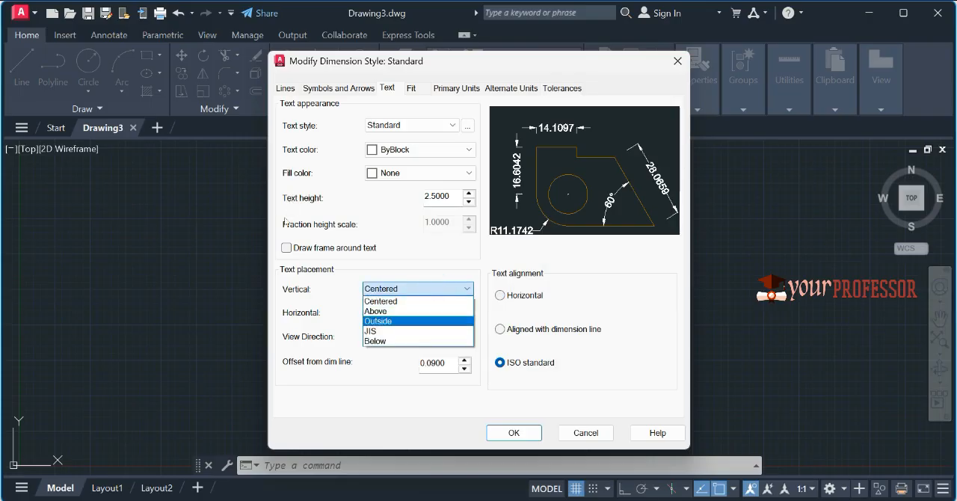
# Step: Set the Standard dimension style's vertical text placement to Above and its linear precision to 0
pyautogui.click(426, 309)
pyautogui.click(456, 87)
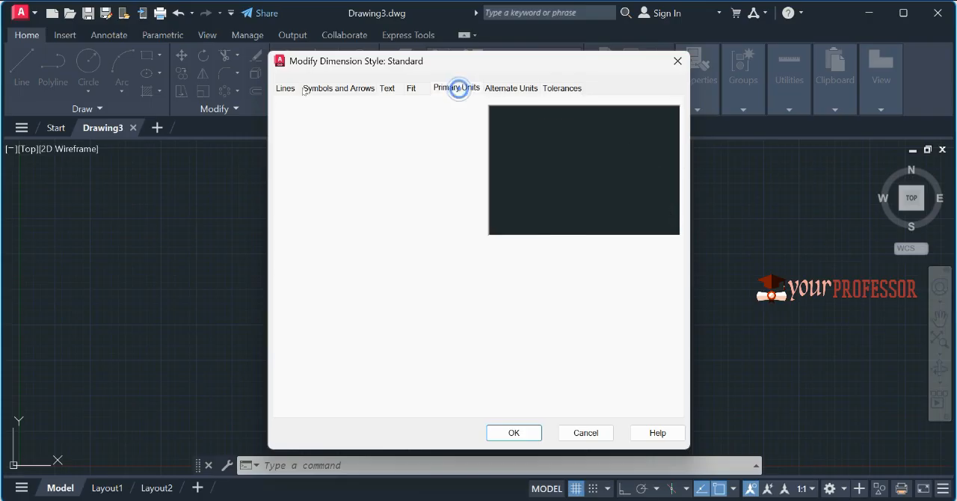
pyautogui.click(449, 141)
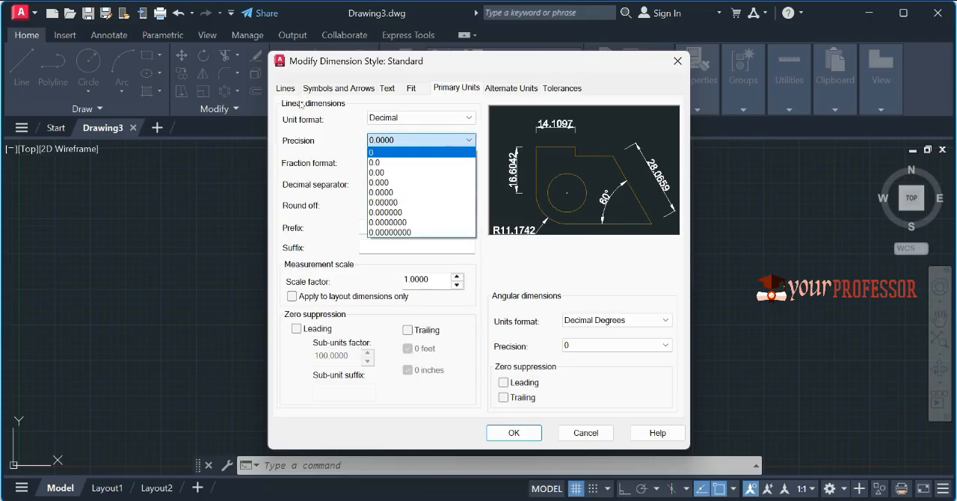
pyautogui.click(396, 149)
pyautogui.click(514, 432)
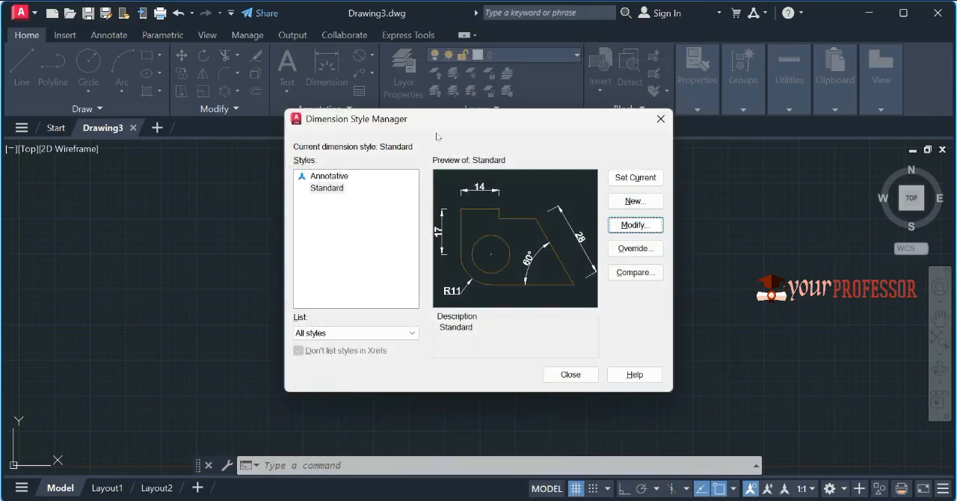
pyautogui.click(577, 369)
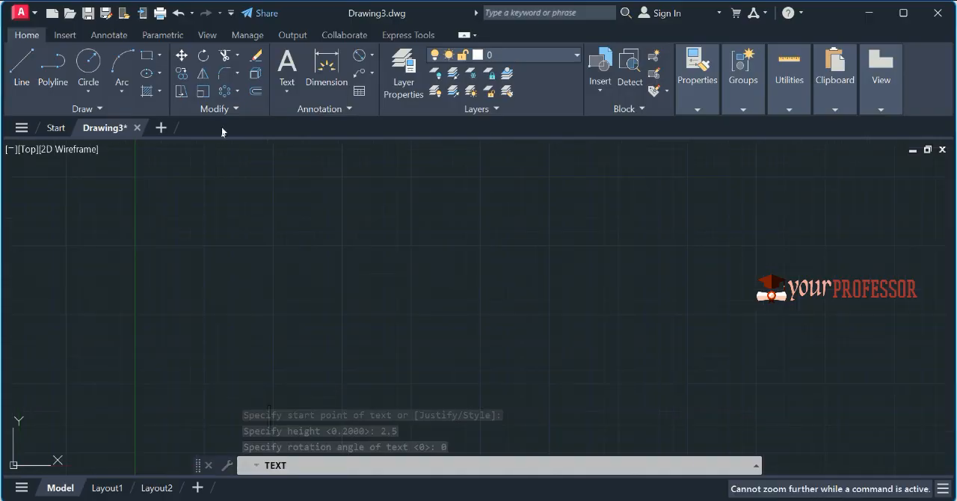
# Step: Start a single-line text note at zero rotation reading "DIA OF ROLLING CIRCLE = 50MM"
pyautogui.press('Return')
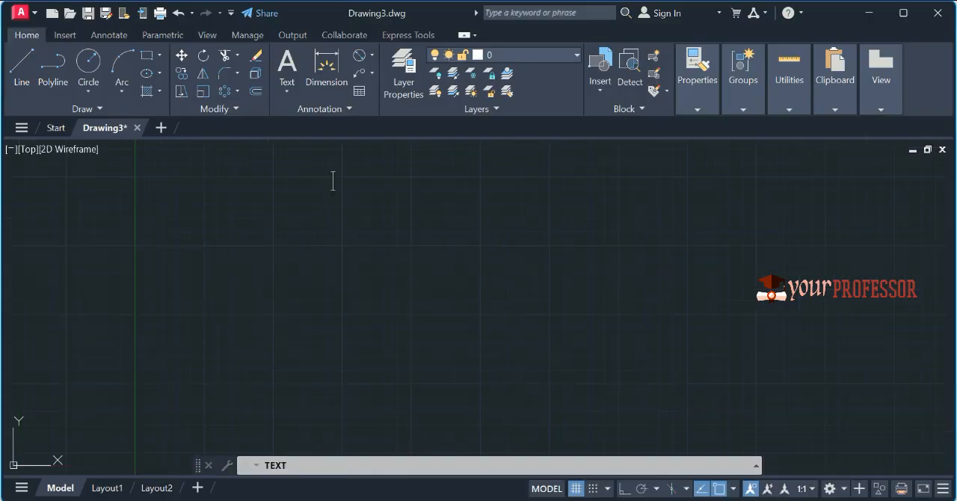
pyautogui.write('DIA ')
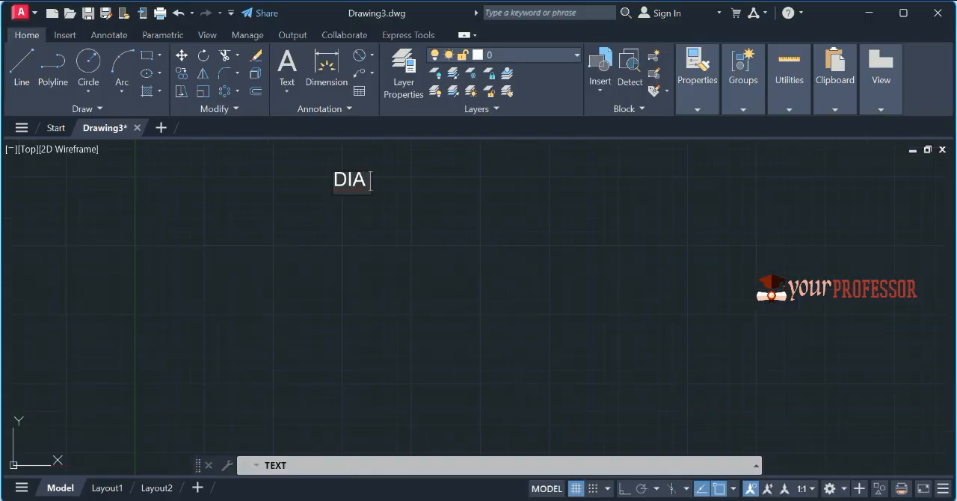
pyautogui.write('OF ROLLING')
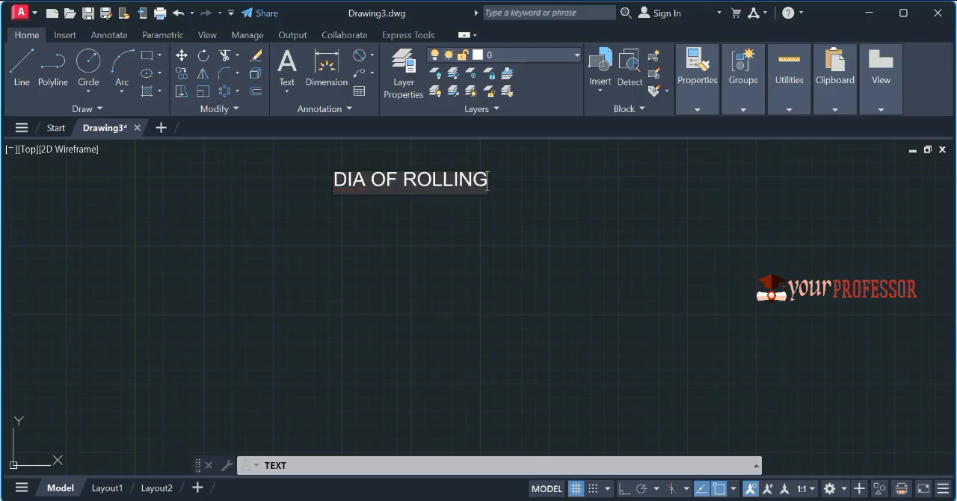
pyautogui.write(' CRIC')
pyautogui.press('BackSpace')
pyautogui.press('BackSpace')
pyautogui.press('BackSpace')
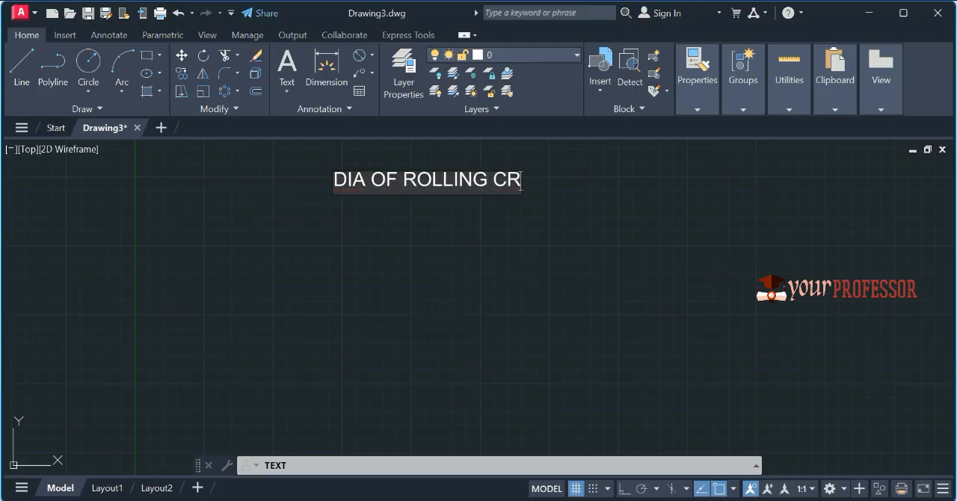
pyautogui.write('IRC')
pyautogui.press('BackSpace')
pyautogui.write('RCLE = ')
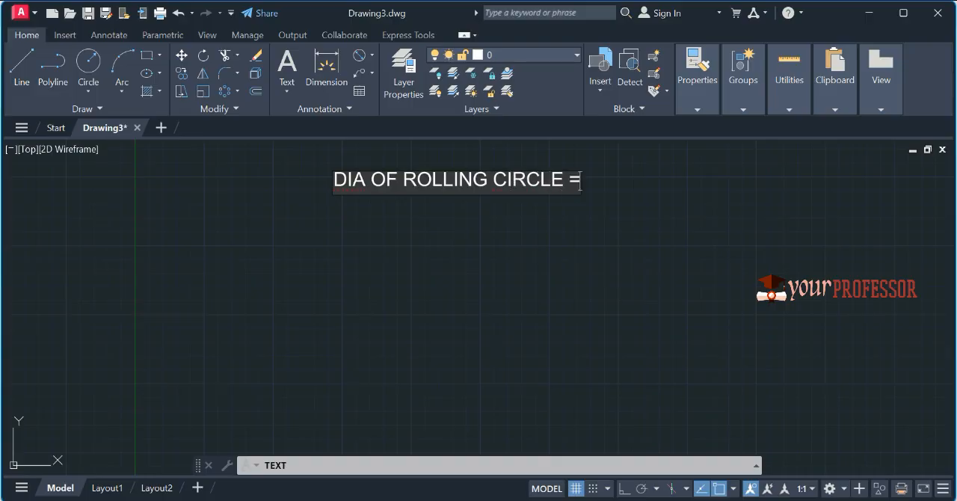
pyautogui.write('50MM')
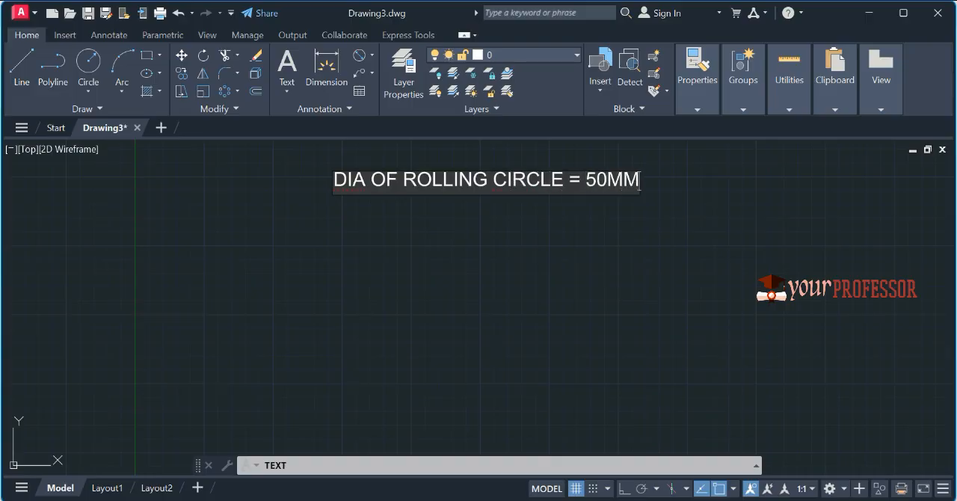
pyautogui.press('Return')
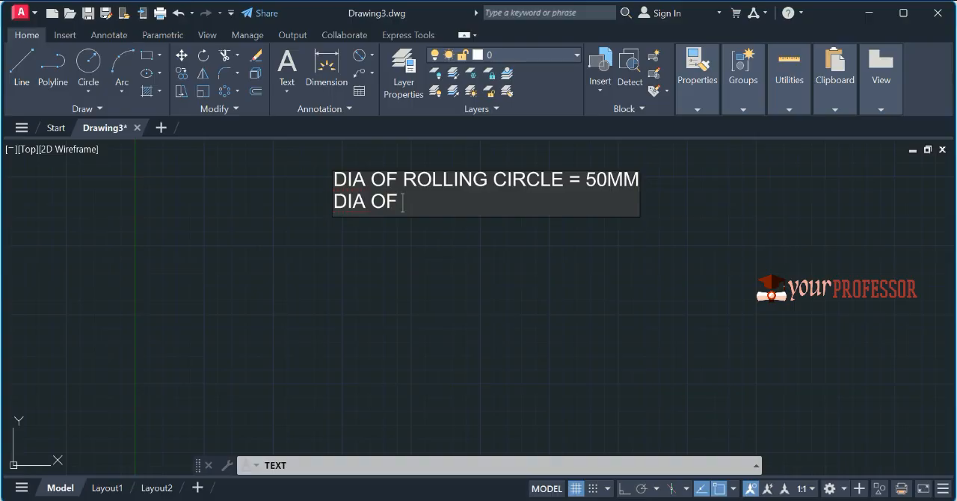
# Step: Add a second text line reading "DIA OF DIRECTING CIRCLE = 180 MM"
pyautogui.write('DIA OF DIRECTING CIRL')
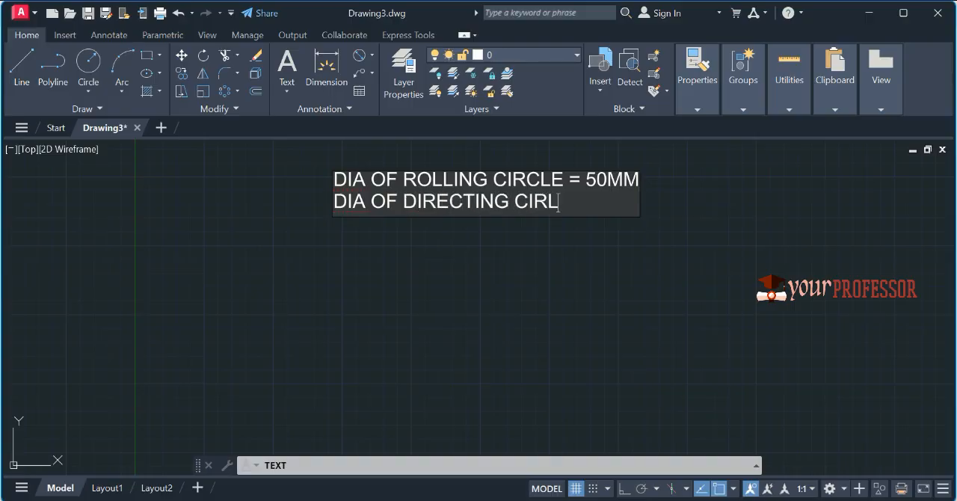
pyautogui.press('BackSpace')
pyautogui.write('CLE = 1')
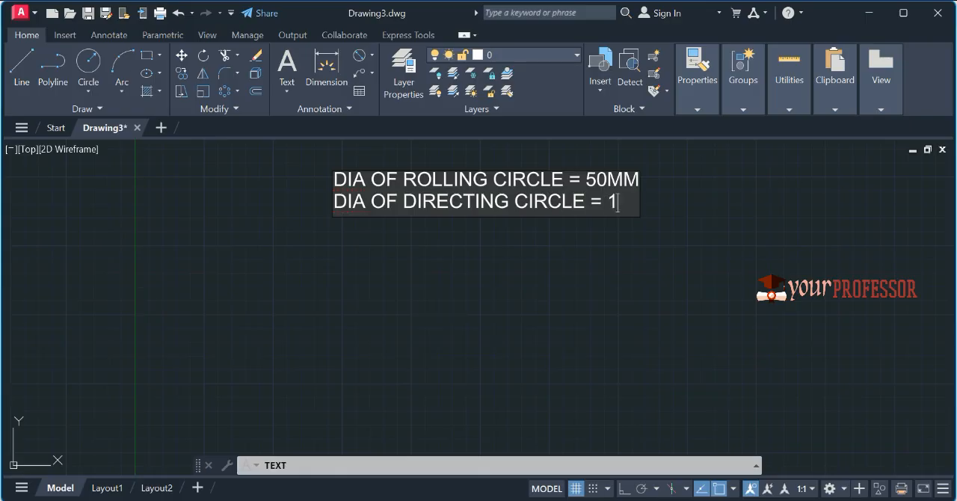
pyautogui.write('80 MM')
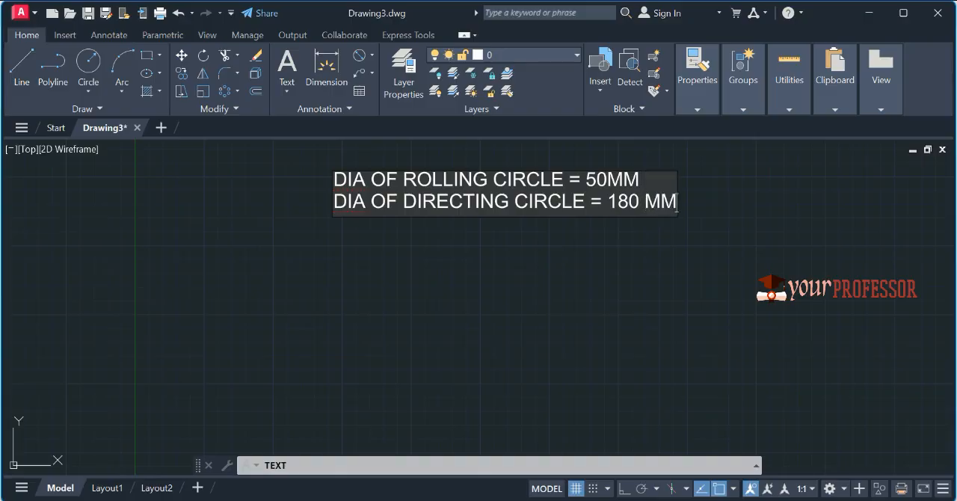
pyautogui.press('Return')
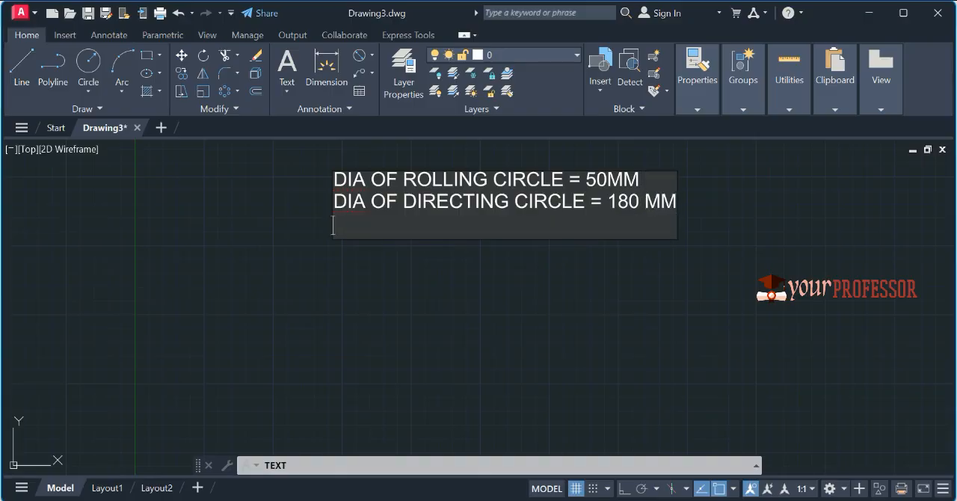
# Step: Add a third text line reading "TANGENT AND NORMAL AT A DIST OF 50MM"
pyautogui.write('TANGENT ')
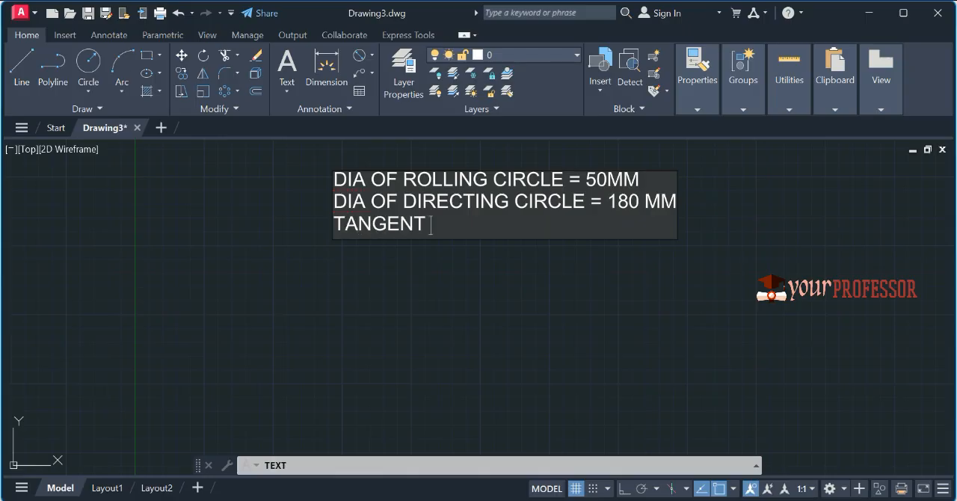
pyautogui.write('AND NORMAL AT A  D')
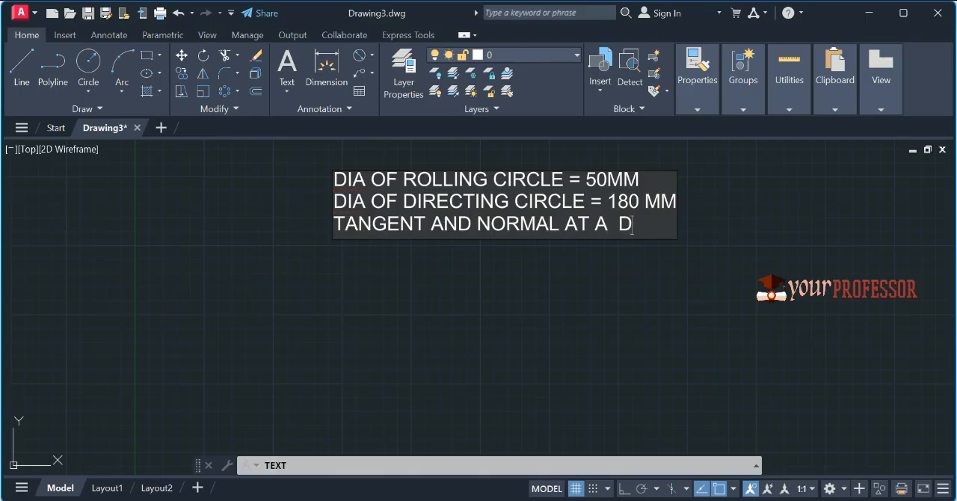
pyautogui.write('IST OF')
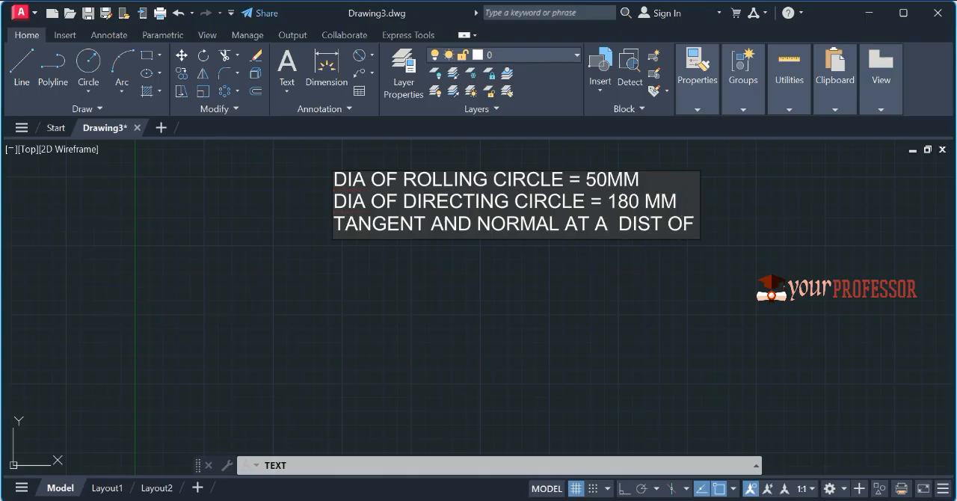
pyautogui.write(' 5')
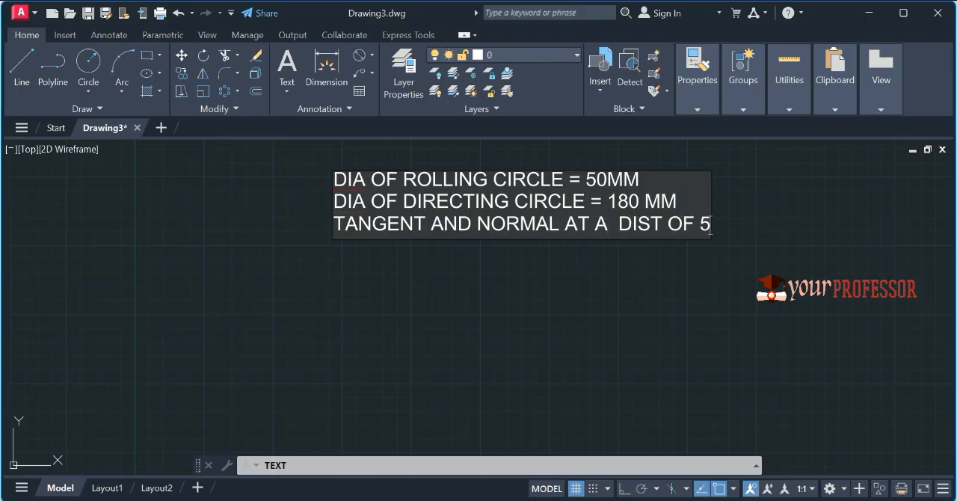
pyautogui.write('0MM')
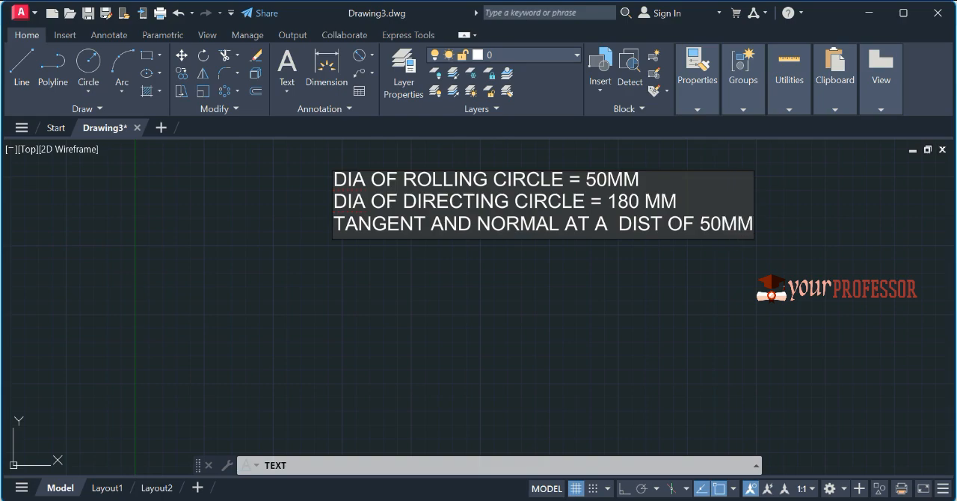
# Step: Place a separate text line below the notes reading "ANGLE= (50/180)X360=100 DEGREES" and finish the text
pyautogui.click(397, 304)
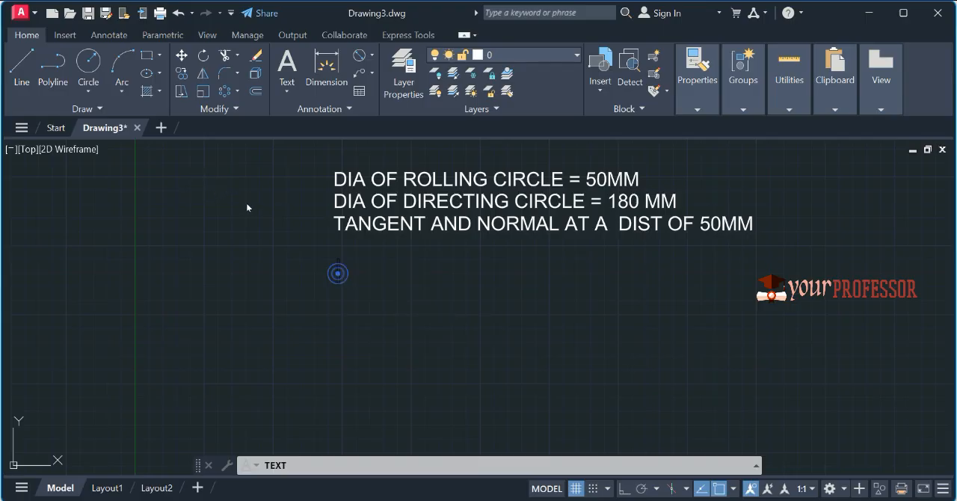
pyautogui.write('ANGLE')
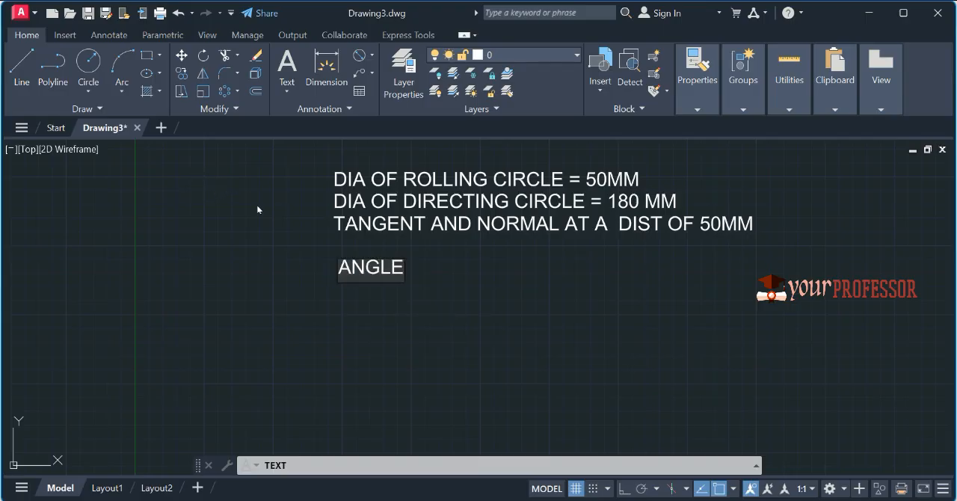
pyautogui.write('= (50')
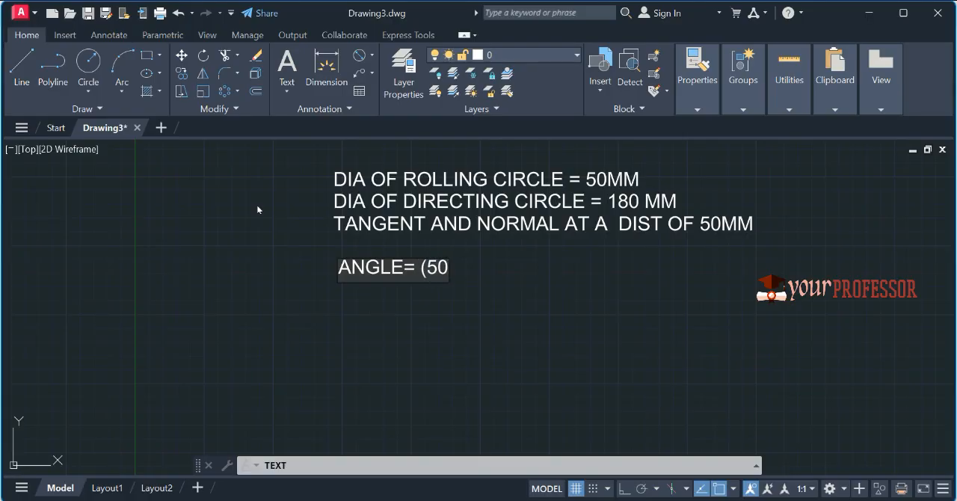
pyautogui.write('/180')
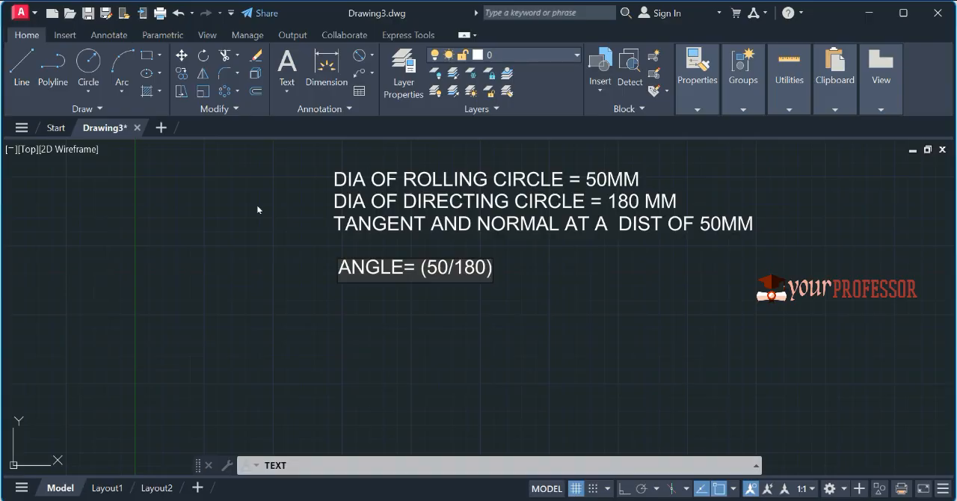
pyautogui.write(')X360=')
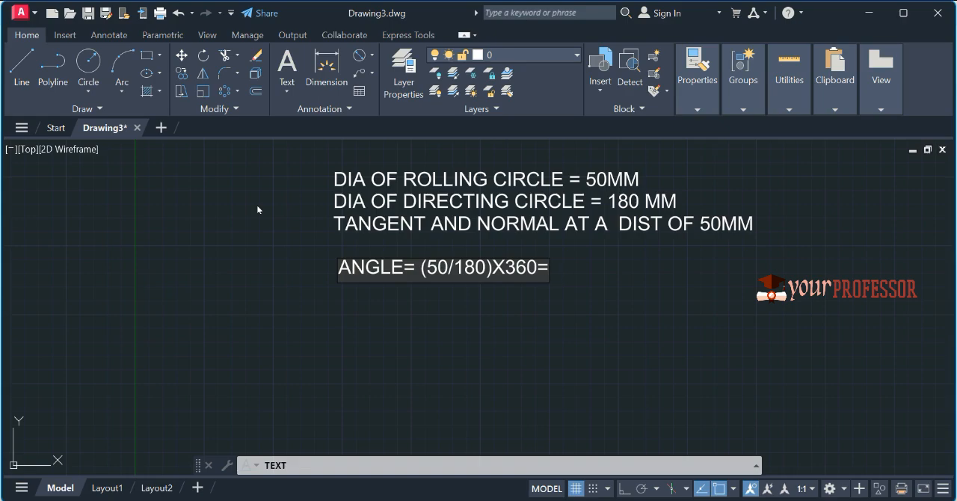
pyautogui.write('100 DEGREES')
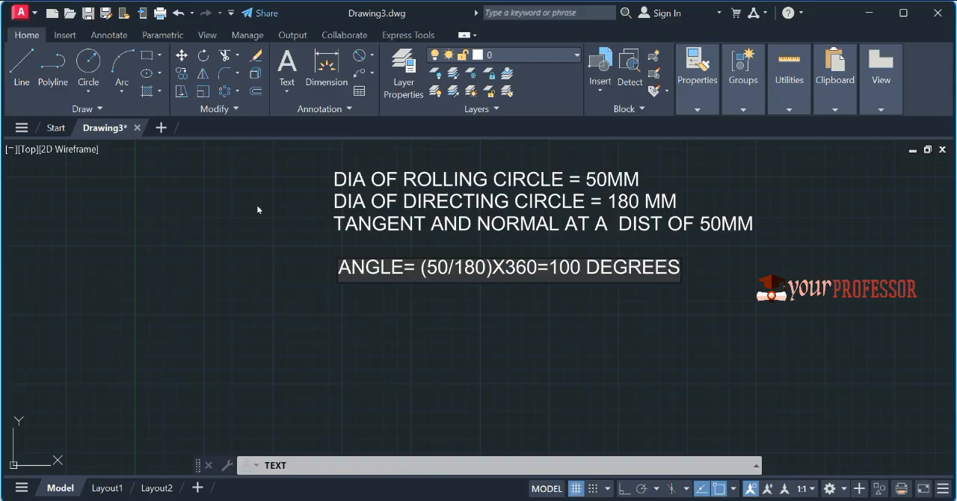
pyautogui.press('Return')
pyautogui.press('Return')
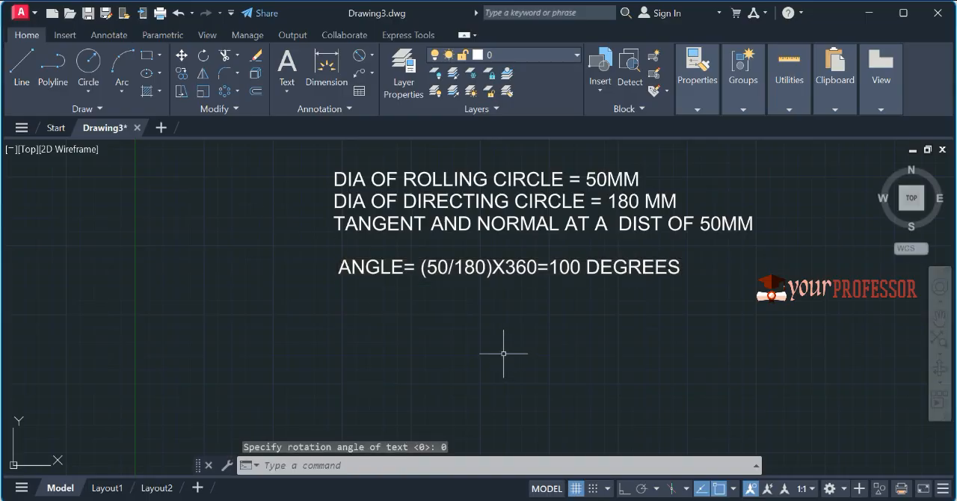
# Step: Draw a vertical line 90 units long upward in the empty area right of the notes, with Ortho on
pyautogui.scroll(-2, 502, 352)
pyautogui.moveTo(409, 388); pyautogui.dragTo(252, 437, button='middle')
pyautogui.moveTo(577, 385); pyautogui.dragTo(472, 421, button='middle')
pyautogui.write('l')
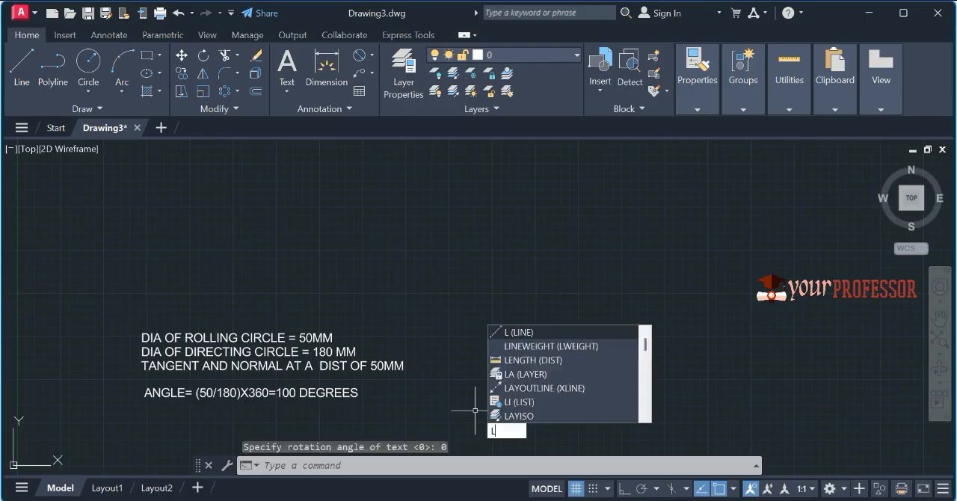
pyautogui.press('Return')
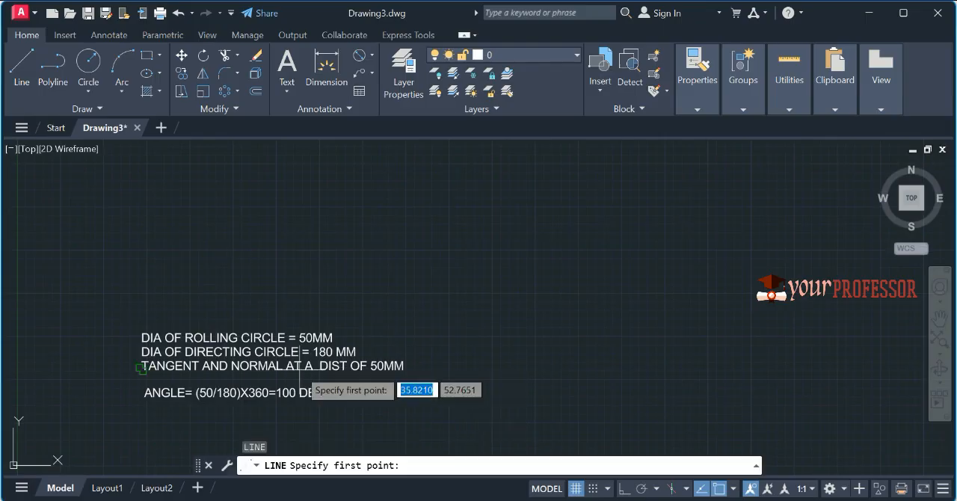
pyautogui.click(646, 377)
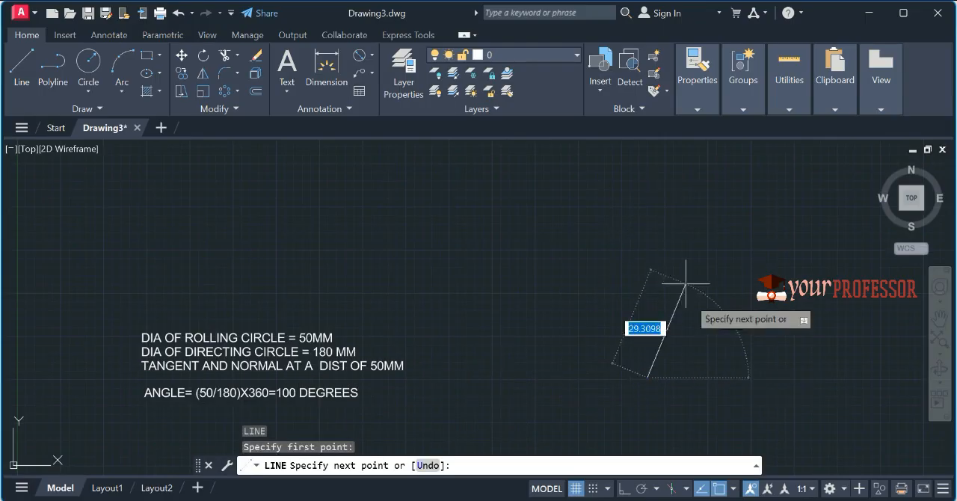
pyautogui.press('F8')
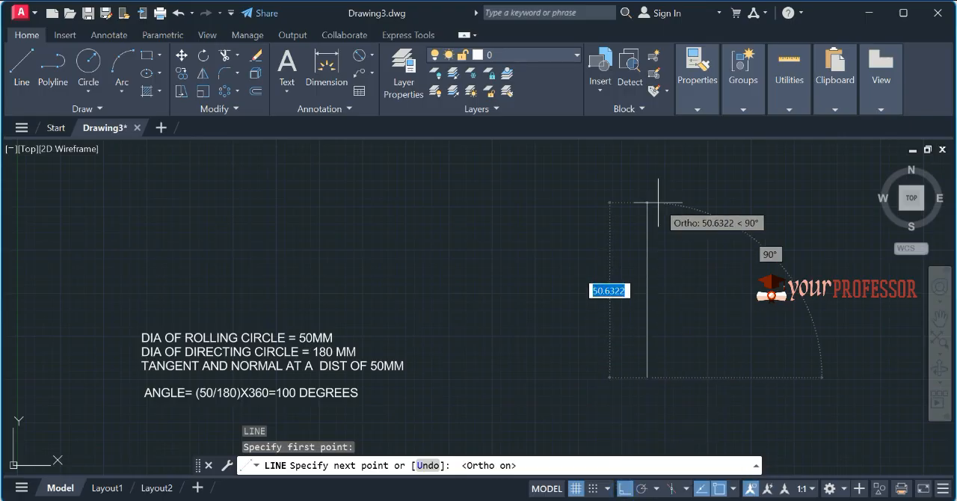
pyautogui.write('90')
pyautogui.press('Return')
pyautogui.press('Return')
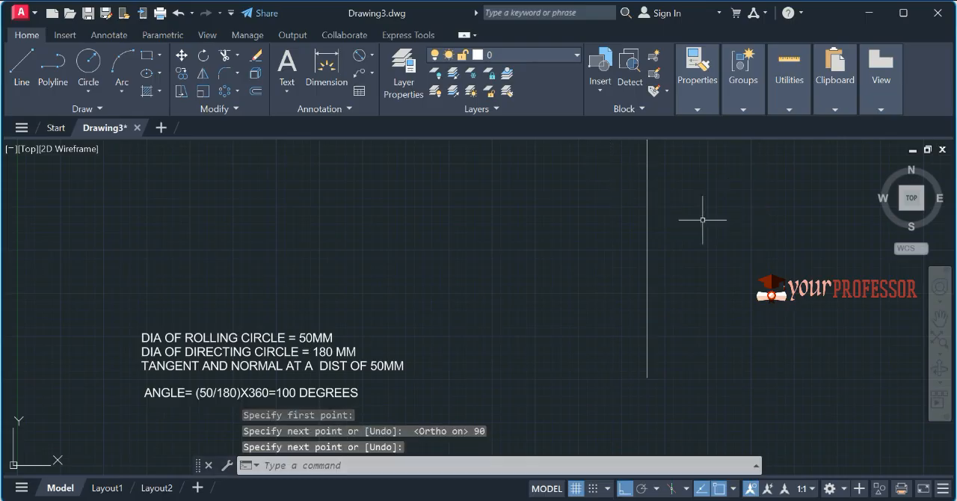
# Step: Move the vertical line horizontally farther to the right, away from the text notes
pyautogui.scroll(-5, 705, 214)
pyautogui.moveTo(688, 271); pyautogui.dragTo(514, 292, button='middle')
pyautogui.click(596, 307)
pyautogui.click(503, 233)
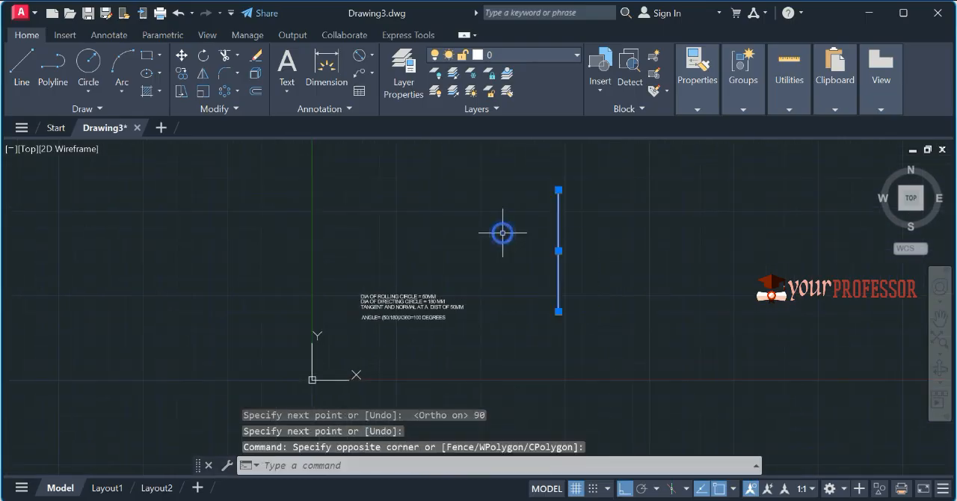
pyautogui.write('m')
pyautogui.press('Return')
pyautogui.click(490, 253)
pyautogui.click(586, 255)
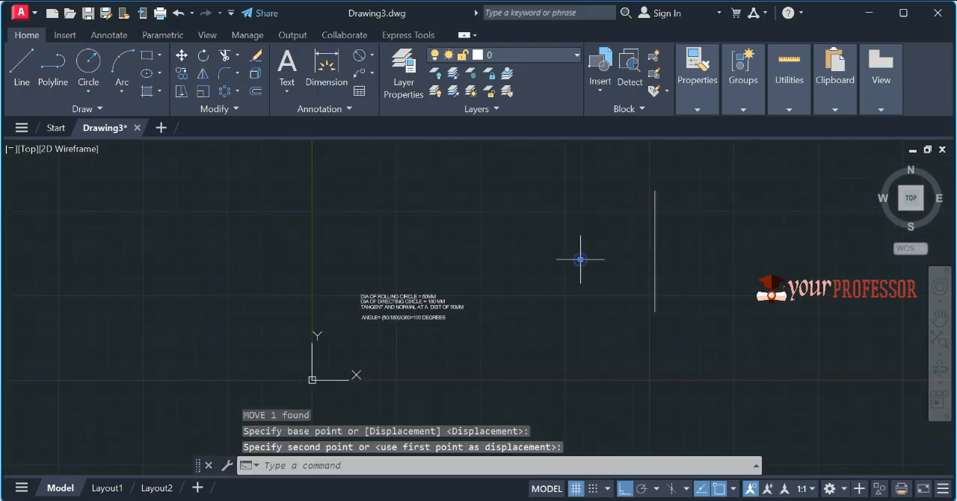
pyautogui.moveTo(662, 250); pyautogui.dragTo(506, 222, button='middle')
pyautogui.scroll(2, 543, 234)
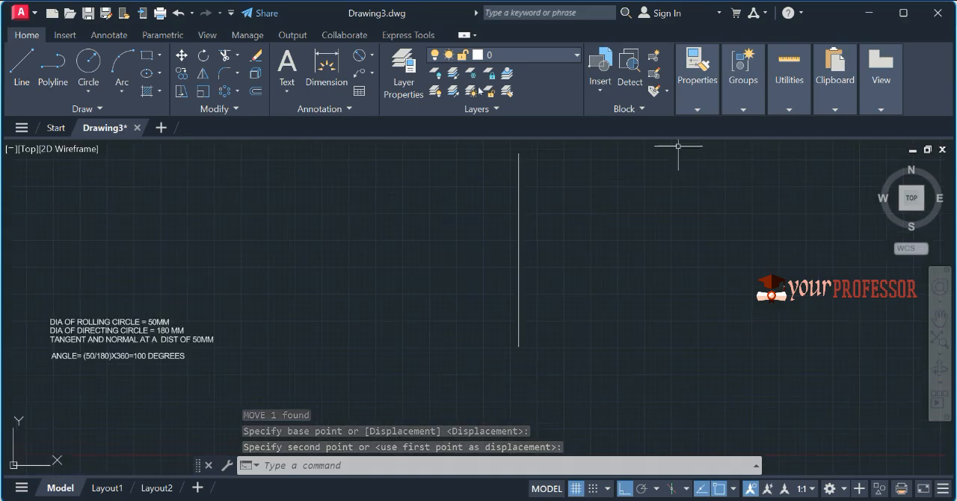
# Step: Set the current object colour to Green for new geometry
pyautogui.click(696, 109)
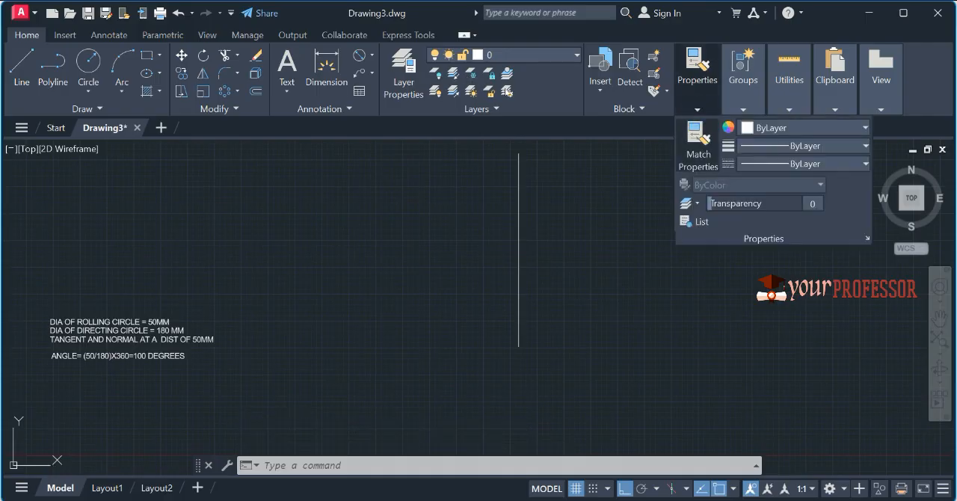
pyautogui.click(758, 128)
pyautogui.click(778, 278)
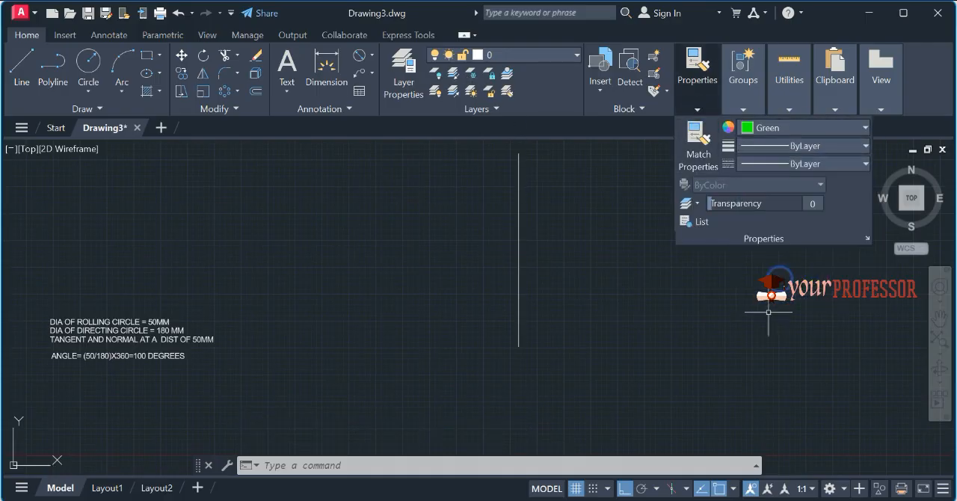
pyautogui.press('Escape')
pyautogui.press('Escape')
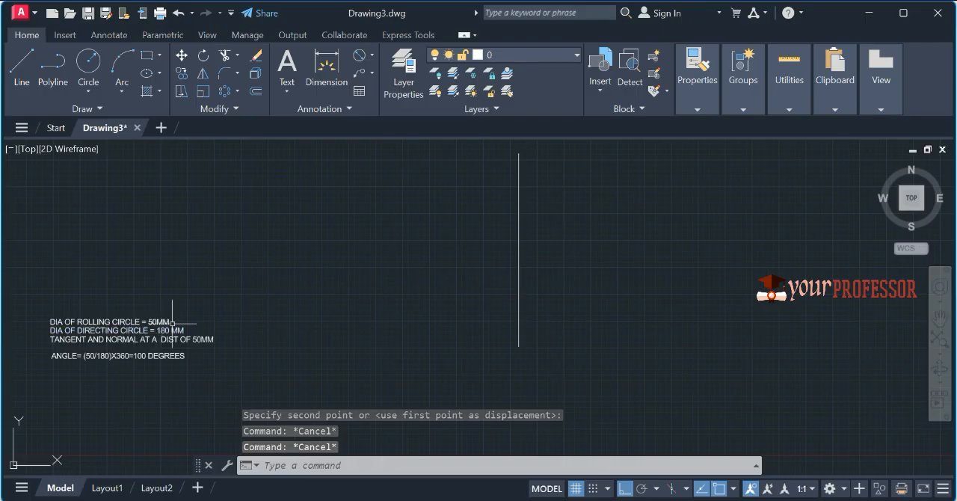
# Step: Draw a 25-unit line straight down from the upper end of the vertical line, overlapping it
pyautogui.write('l')
pyautogui.press('Return')
pyautogui.click(519, 152)
pyautogui.write('25')
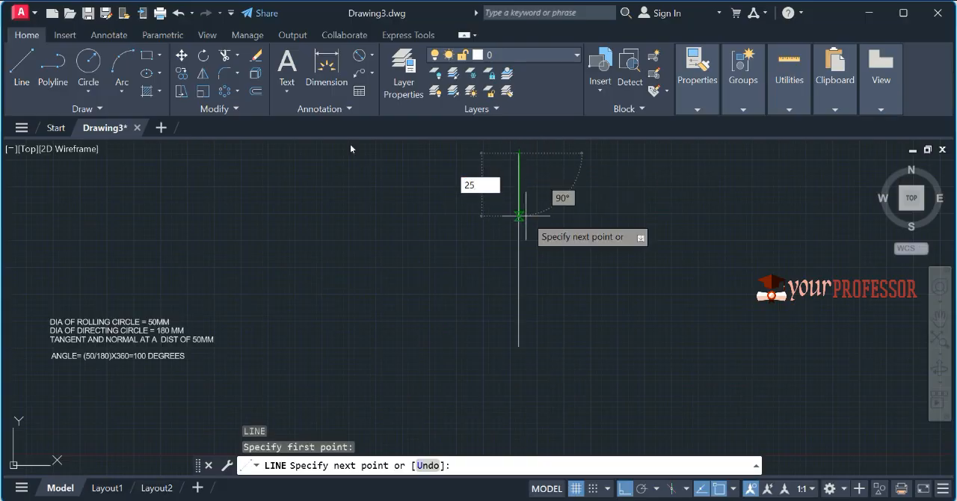
pyautogui.press('Return')
pyautogui.press('Return')
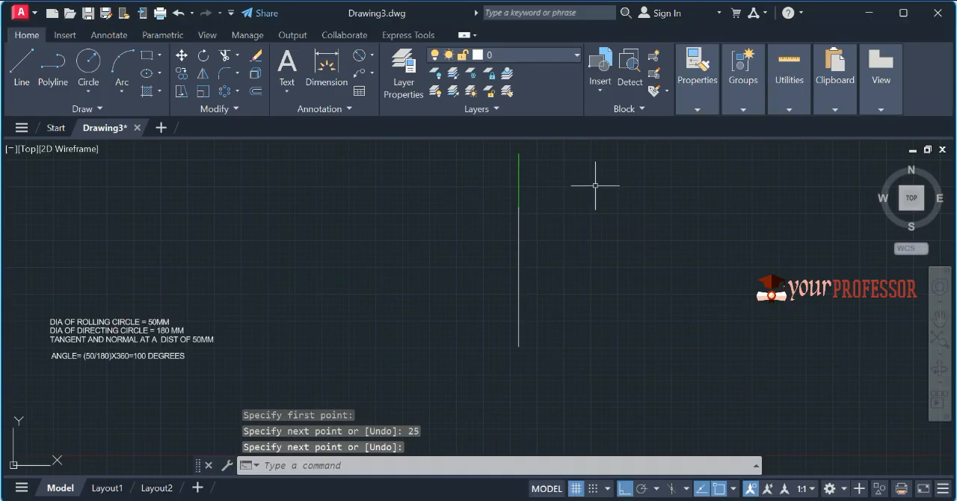
# Step: Rotate both overlapping vertical lines together by 50 degrees about the lower end of the long line
pyautogui.scroll(2, 523, 146)
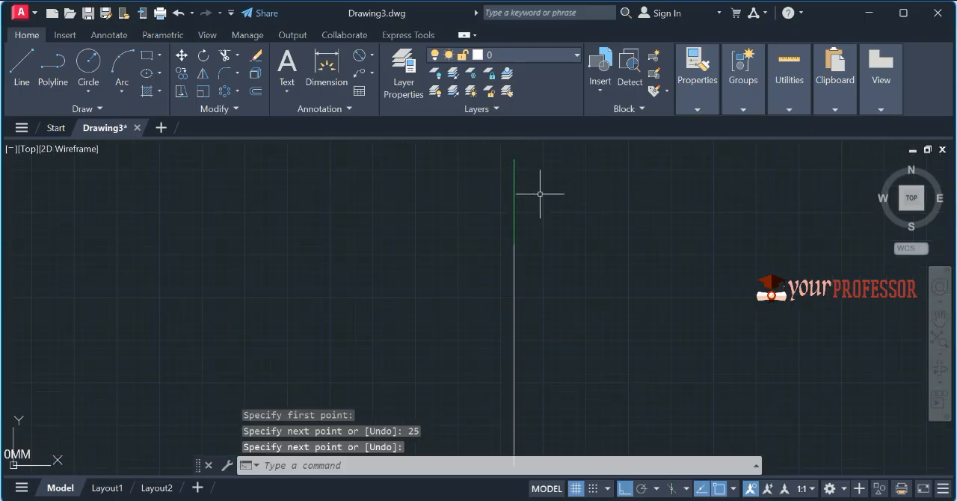
pyautogui.scroll(-2, 545, 194)
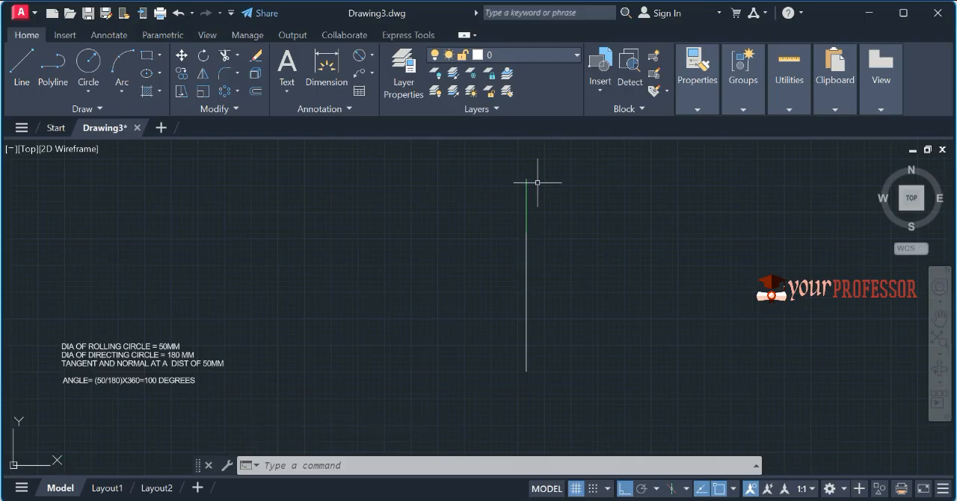
pyautogui.scroll(4, 69, 421)
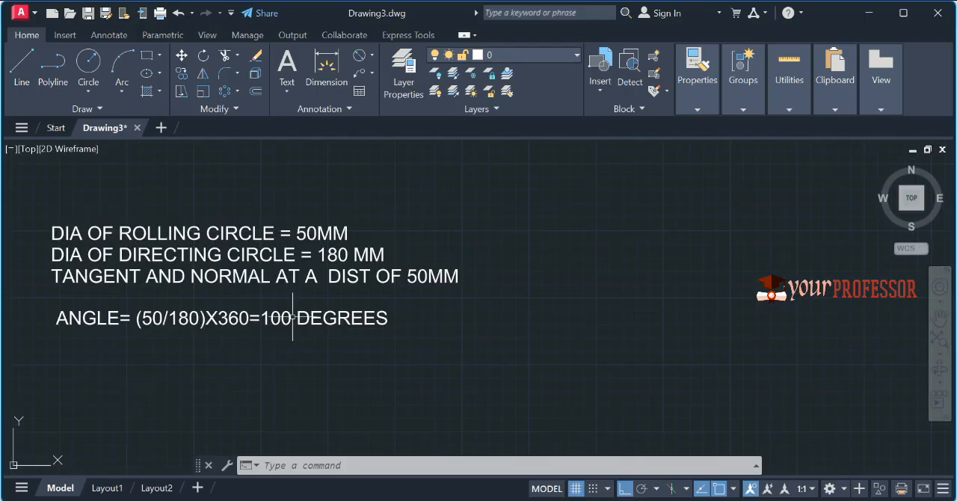
pyautogui.scroll(-4, 292, 318)
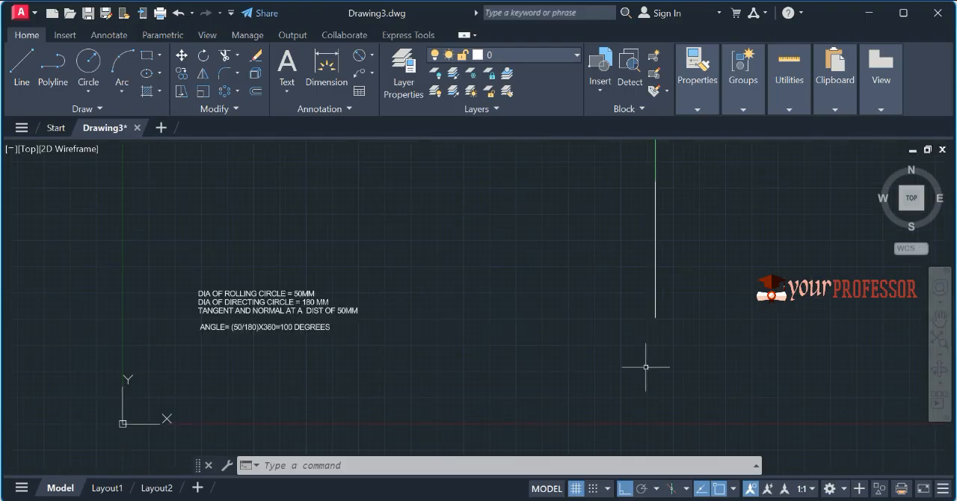
pyautogui.click(714, 343)
pyautogui.click(556, 170)
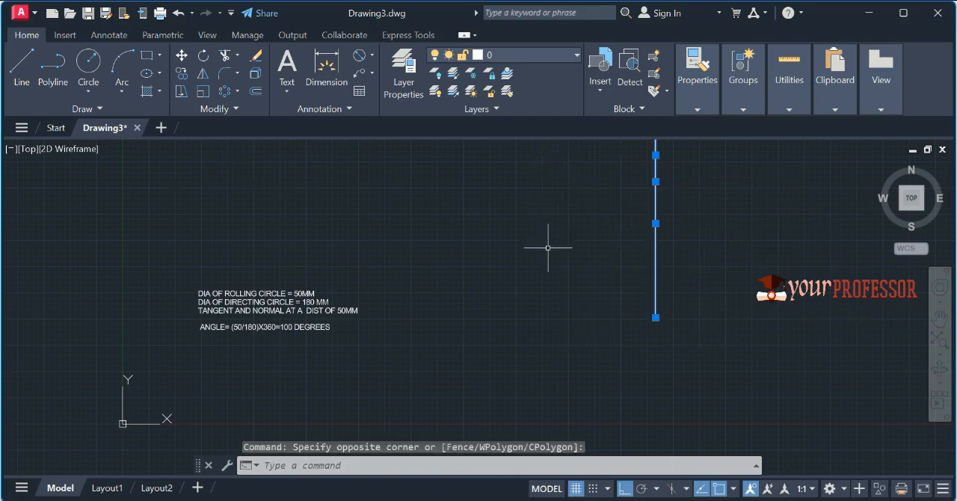
pyautogui.scroll(-2, 553, 261)
pyautogui.write('ro')
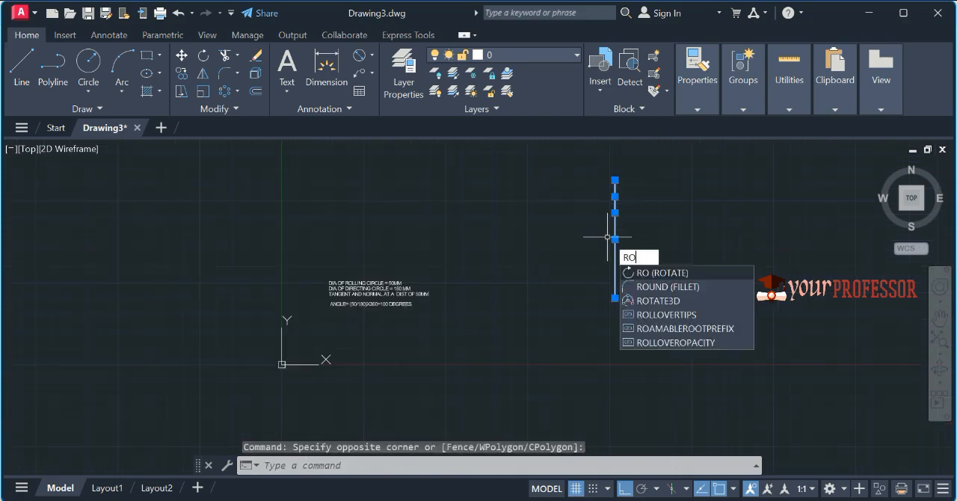
pyautogui.press('Return')
pyautogui.click(619, 301)
pyautogui.write('5')
pyautogui.press('Return')
pyautogui.scroll(5, 568, 254)
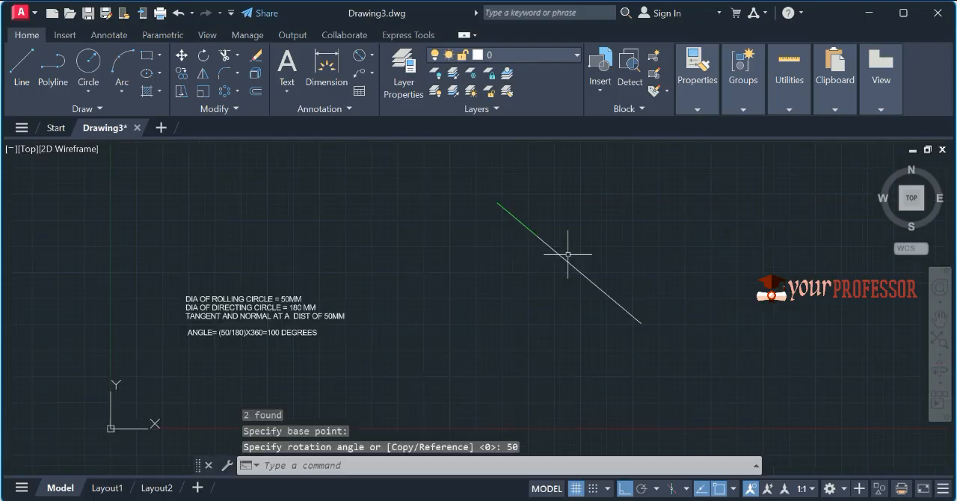
# Step: Mirror the long inclined line about a vertical axis through its lower endpoint, keeping the original line
pyautogui.scroll(-5, 568, 254)
pyautogui.click(659, 351)
pyautogui.click(590, 302)
pyautogui.write('M')
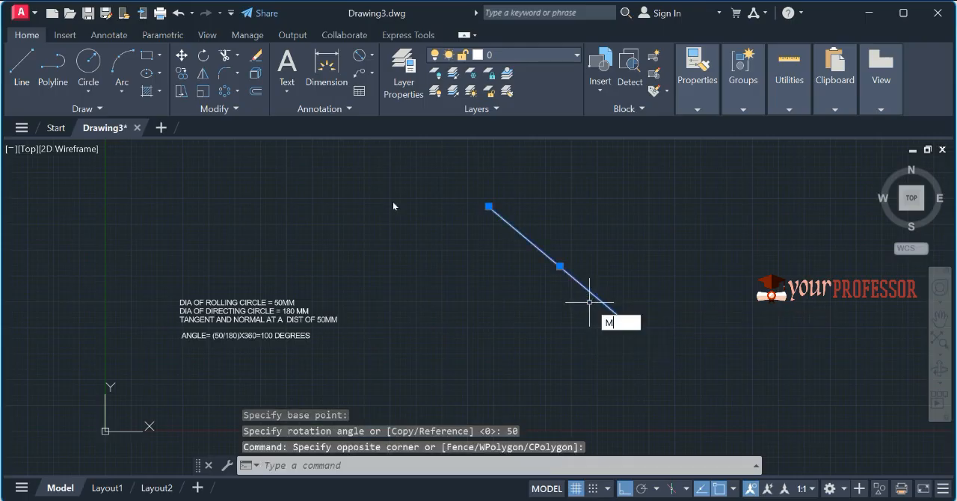
pyautogui.write('I')
pyautogui.press('Return')
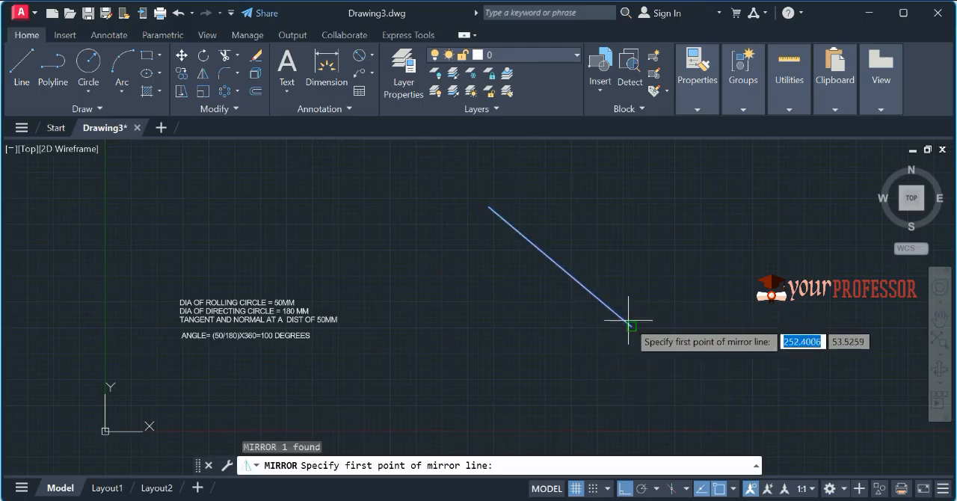
pyautogui.click(632, 326)
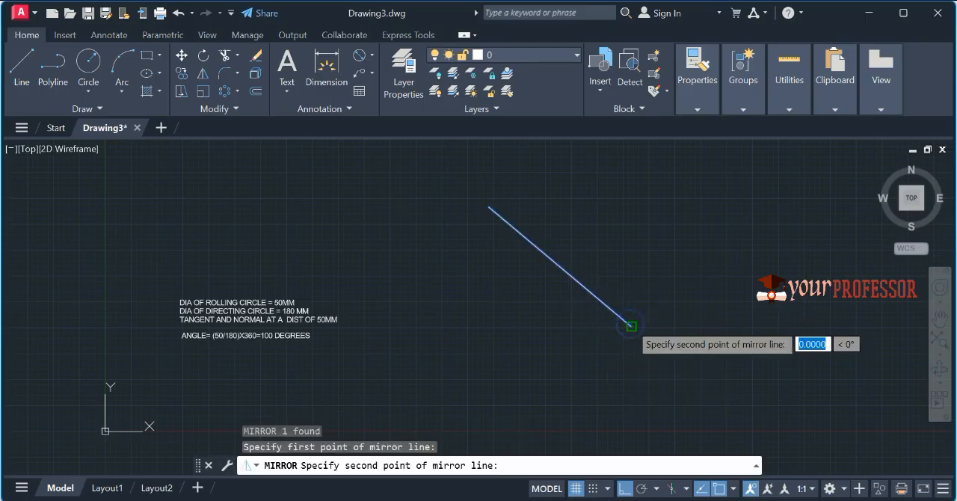
pyautogui.click(634, 217)
pyautogui.press('Return')
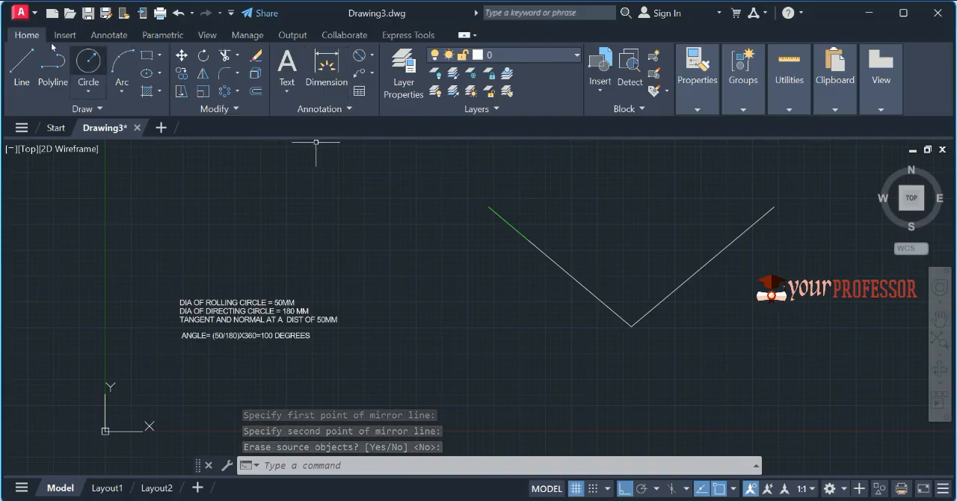
# Step: Draw the directing circle centred on the vertex of the two inclined lines, passing through the left line's outer end
pyautogui.click(98, 60)
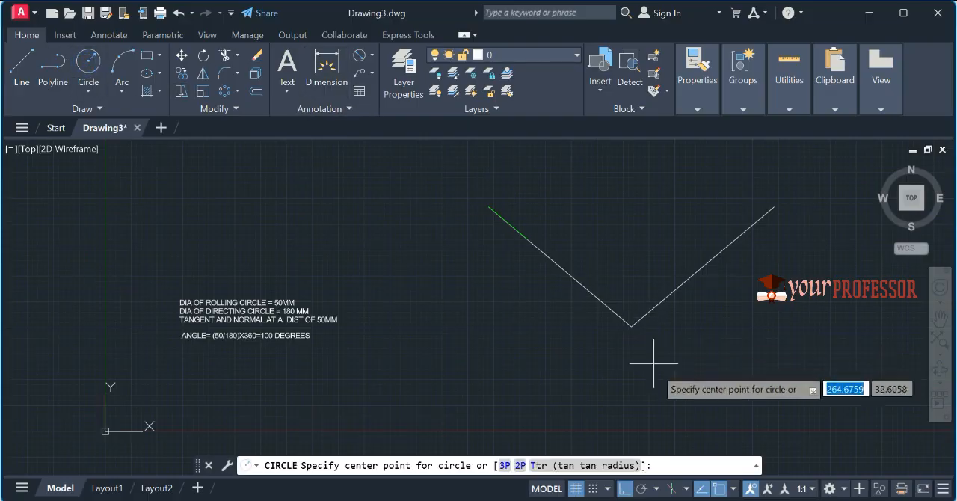
pyautogui.click(631, 325)
pyautogui.click(489, 207)
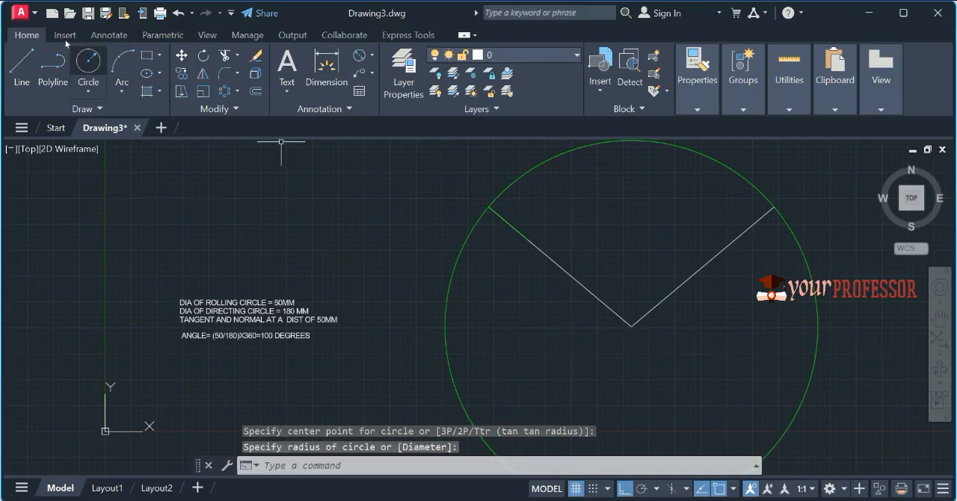
# Step: Draw the rolling circle centred on the inner end of the short green line, passing through its outer end
pyautogui.press('space')
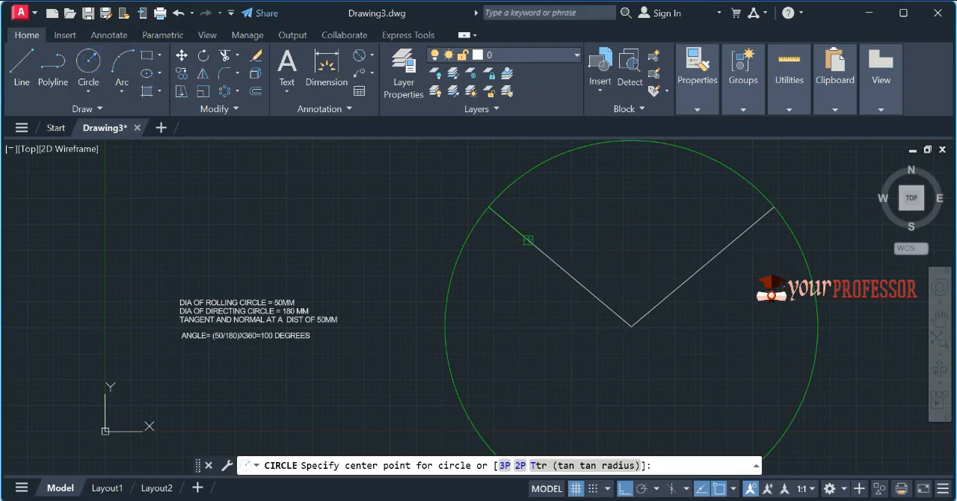
pyautogui.click(529, 241)
pyautogui.click(493, 207)
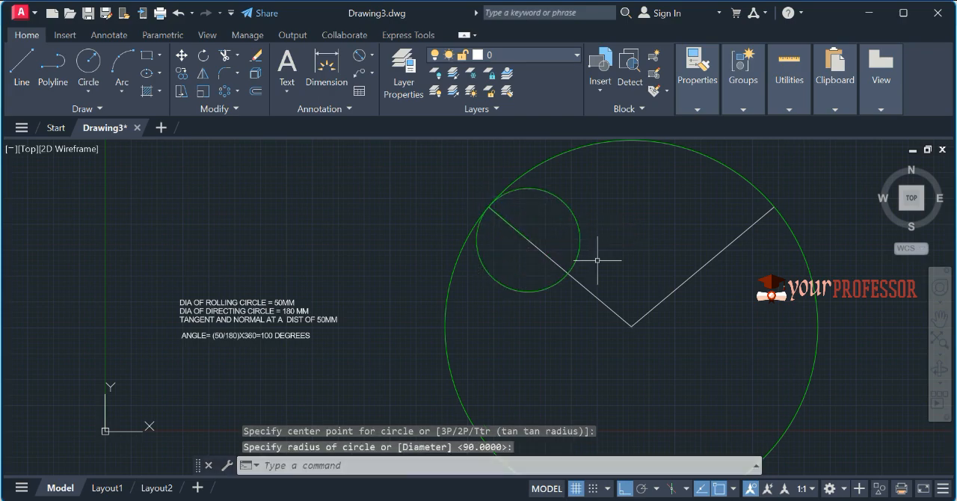
pyautogui.press('Escape')
# Step: Match the large directing circle's properties to those of the white right-hand inclined line
pyautogui.write('ma')
pyautogui.press('Return')
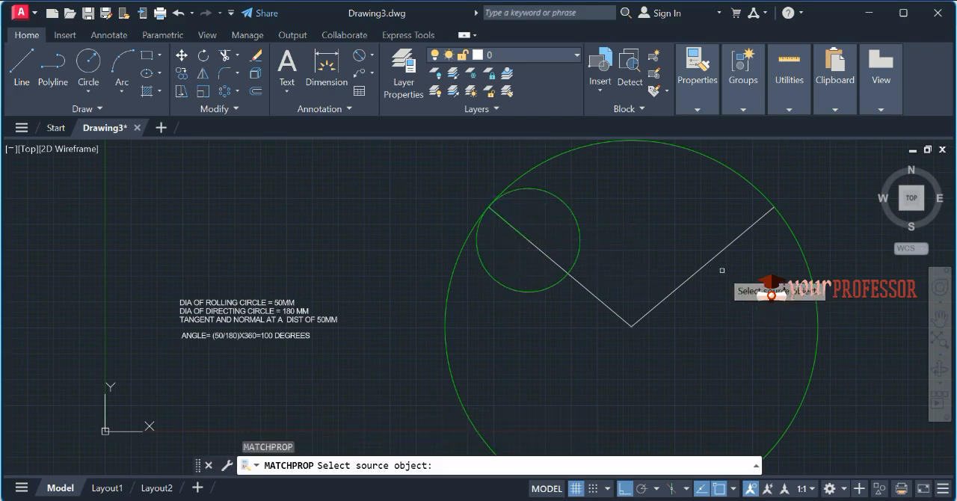
pyautogui.click(708, 254)
pyautogui.click(797, 233)
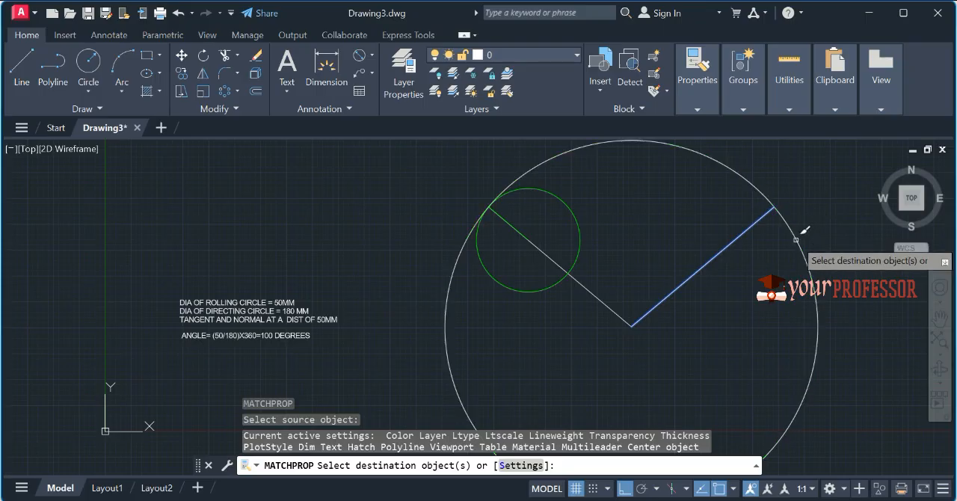
pyautogui.press('Escape')
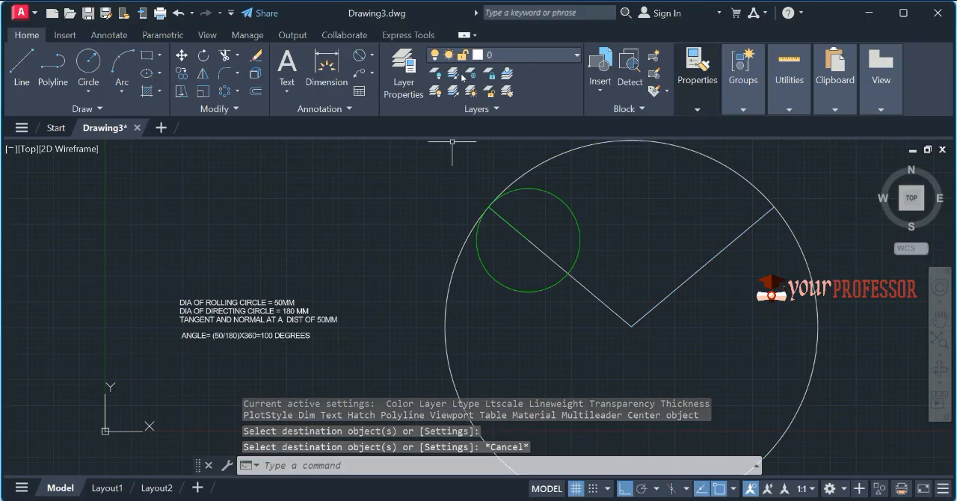
# Step: Set the current object colour back to ByLayer
pyautogui.click(697, 109)
pyautogui.click(802, 127)
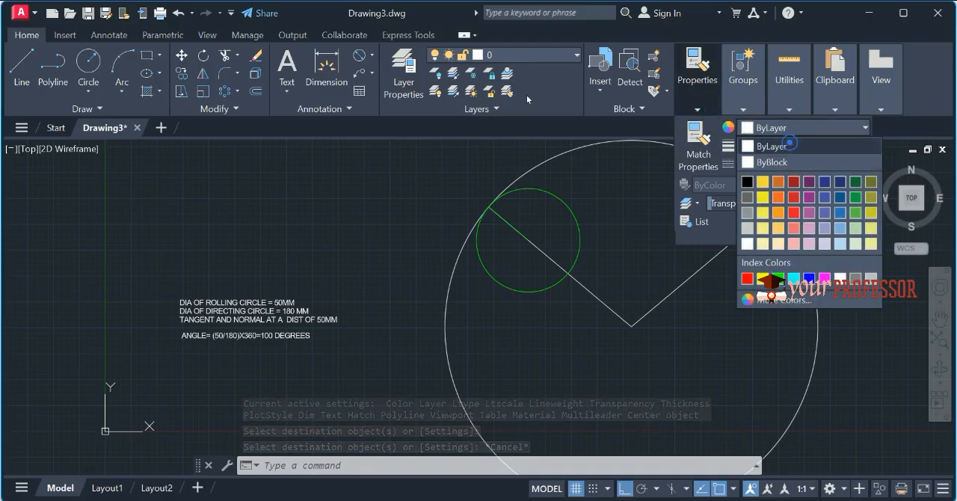
pyautogui.click(770, 146)
pyautogui.press('Escape')
# Step: Add diameter dimensions to the small rolling circle and the large directing circle
pyautogui.moveTo(578, 212); pyautogui.dragTo(545, 229, button='middle')
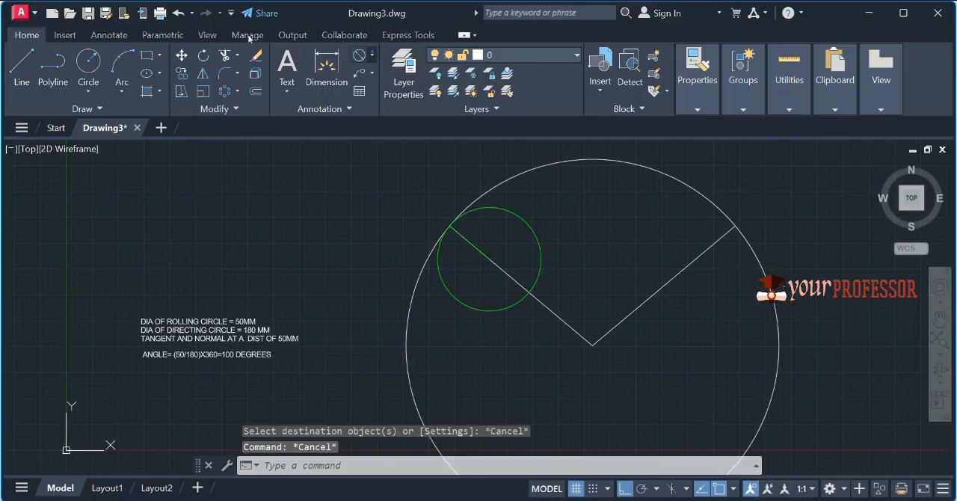
pyautogui.click(372, 54)
pyautogui.click(396, 234)
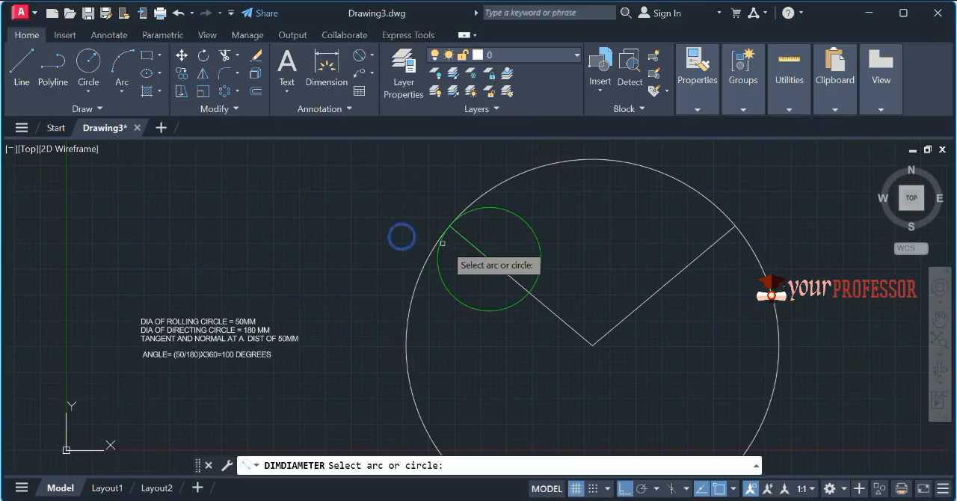
pyautogui.click(441, 286)
pyautogui.click(439, 320)
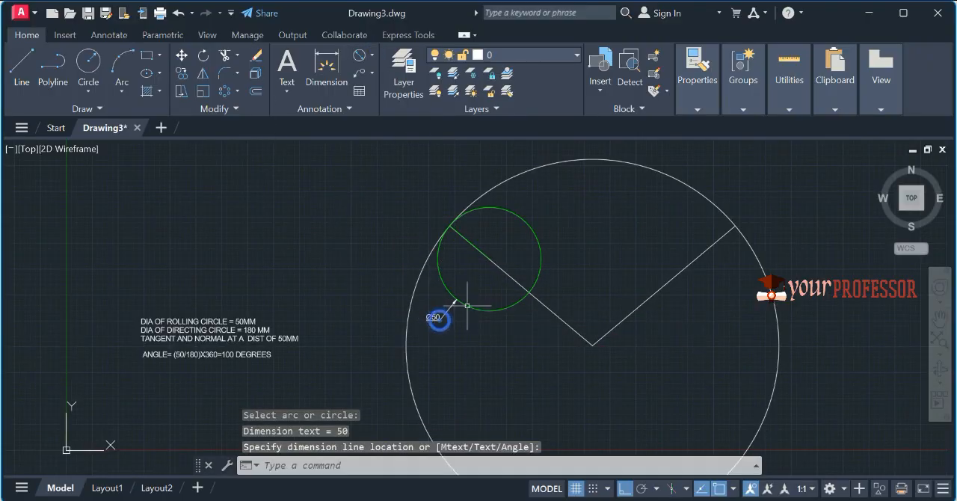
pyautogui.click(360, 55)
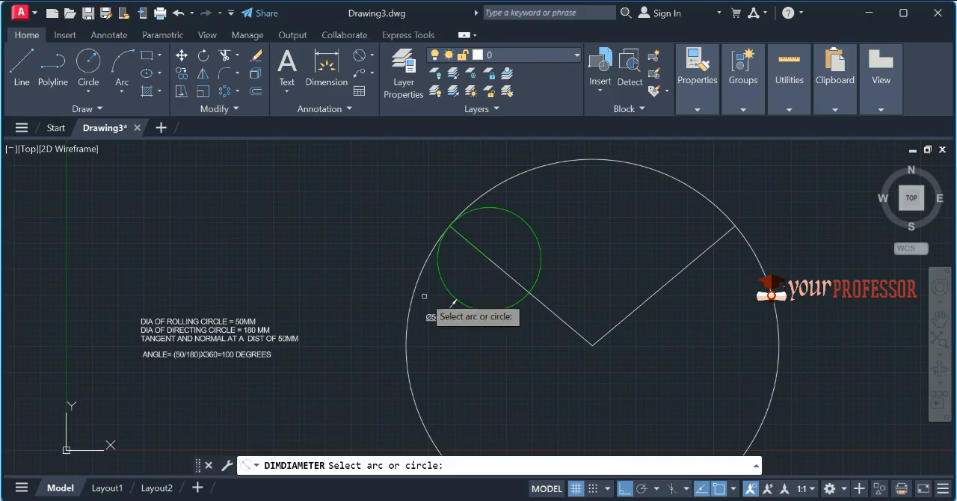
pyautogui.click(412, 299)
pyautogui.click(386, 234)
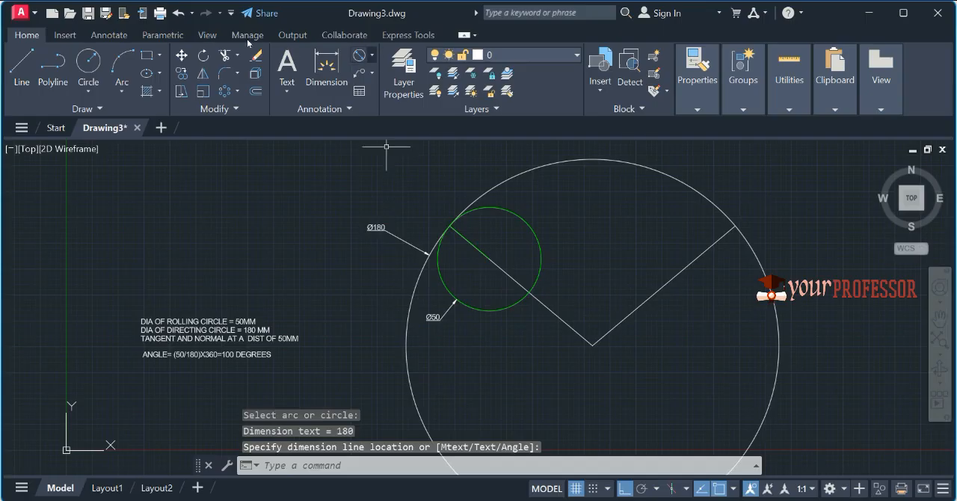
# Step: Add an angular dimension between the two inclined lines, placed just above their common vertex
pyautogui.click(371, 54)
pyautogui.click(396, 142)
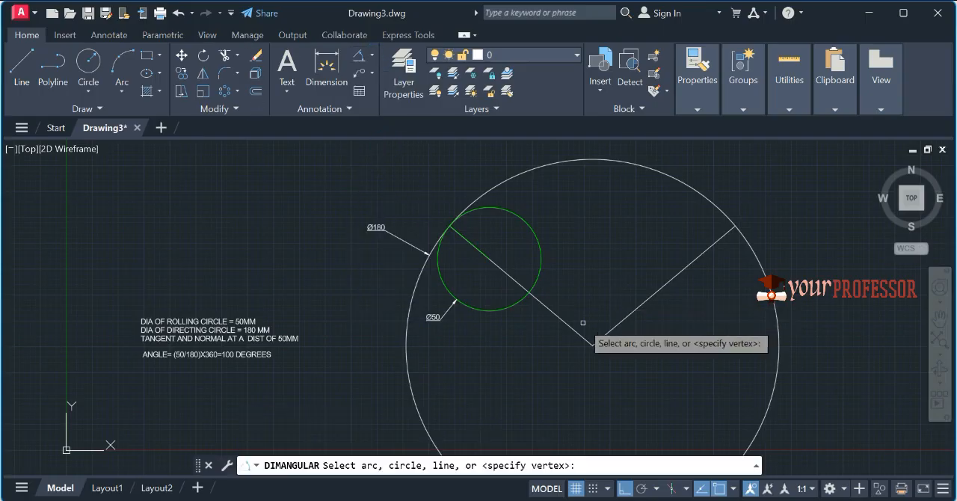
pyautogui.click(575, 329)
pyautogui.click(613, 329)
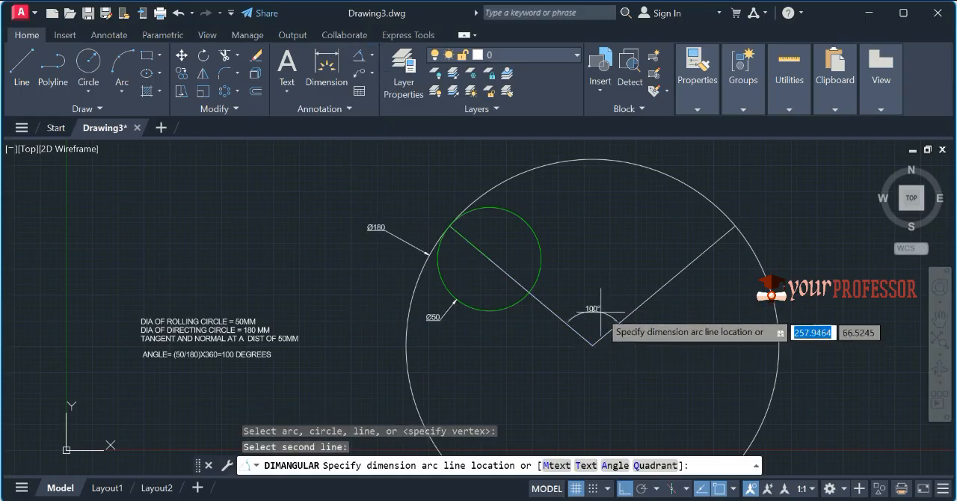
pyautogui.click(593, 317)
# Step: Delete the two diameter dimensions and the angular dimension
pyautogui.scroll(2, 374, 240)
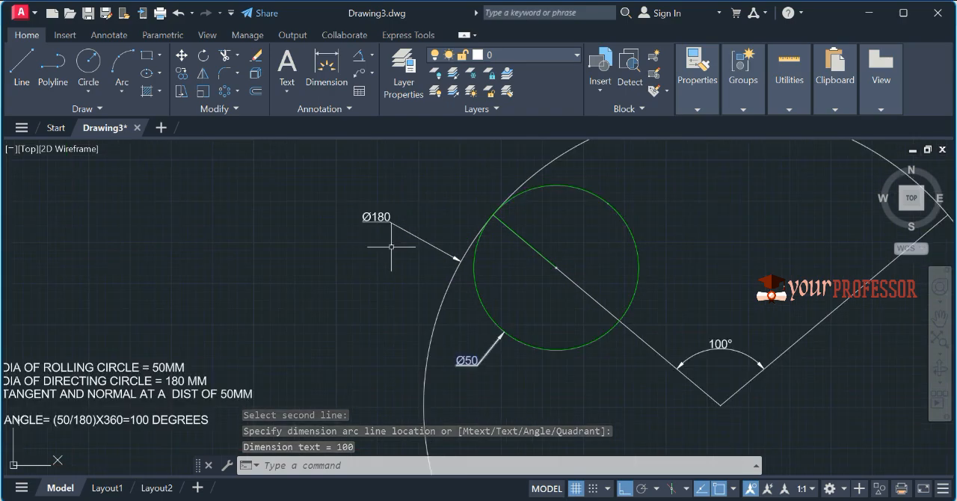
pyautogui.click(727, 354)
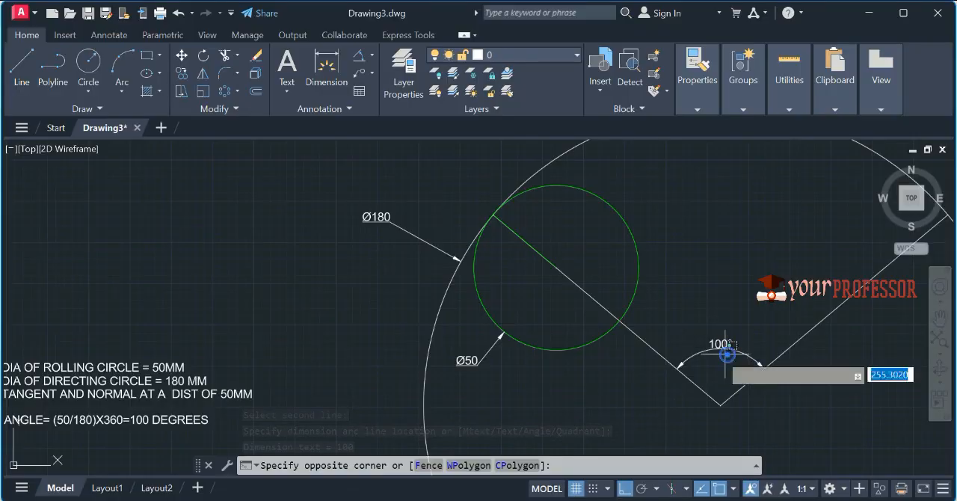
pyautogui.click(698, 321)
pyautogui.click(481, 388)
pyautogui.click(462, 358)
pyautogui.click(463, 266)
pyautogui.click(318, 190)
pyautogui.press('Delete')
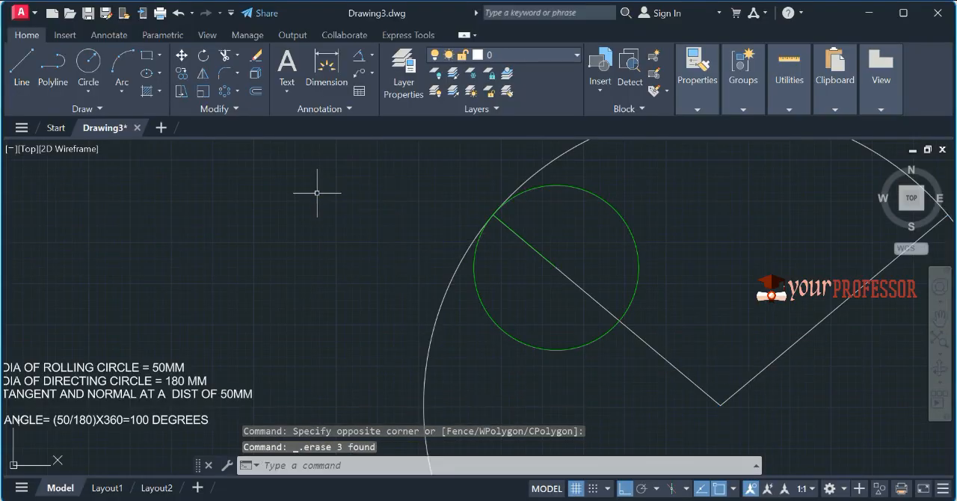
pyautogui.scroll(-2, 486, 231)
pyautogui.moveTo(590, 237); pyautogui.dragTo(453, 249, button='middle')
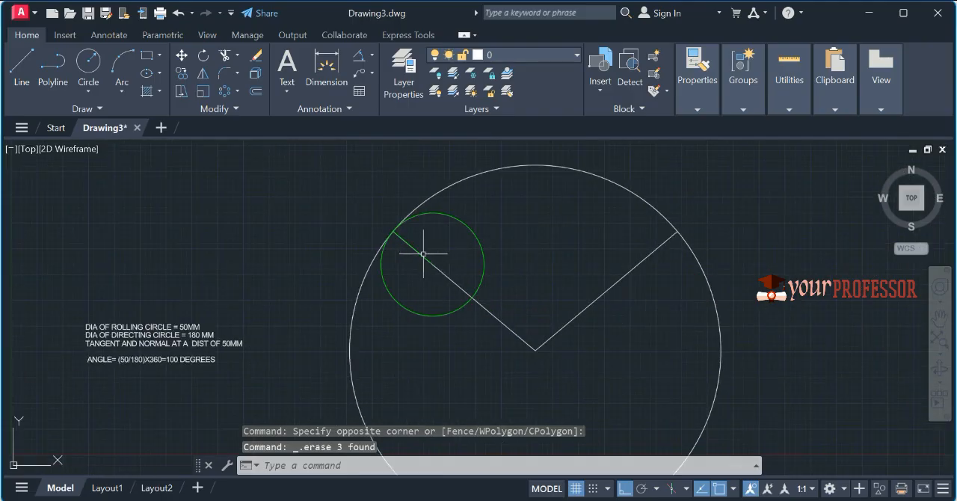
# Step: Create a polar array of the rolling circle's radius line about its centre, with 6 items filling 360 degrees
pyautogui.scroll(1, 376, 216)
pyautogui.click(335, 185)
pyautogui.click(463, 298)
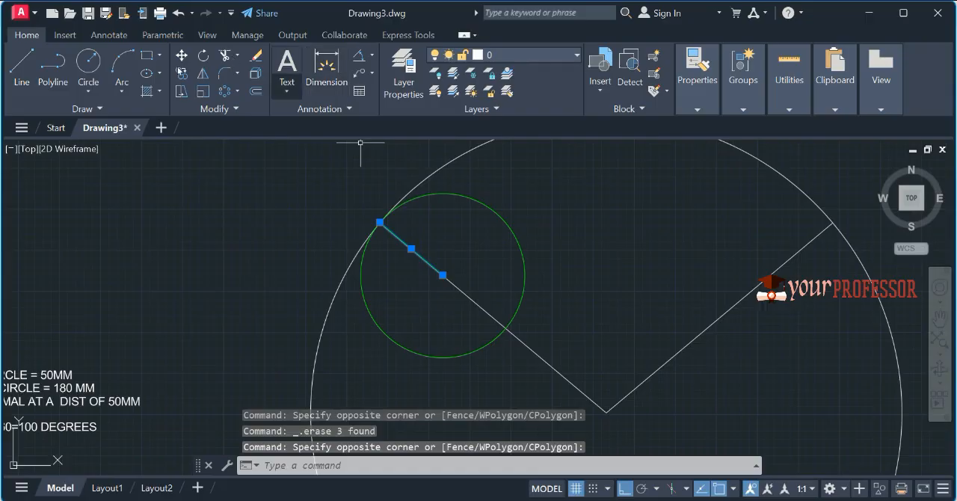
pyautogui.click(233, 91)
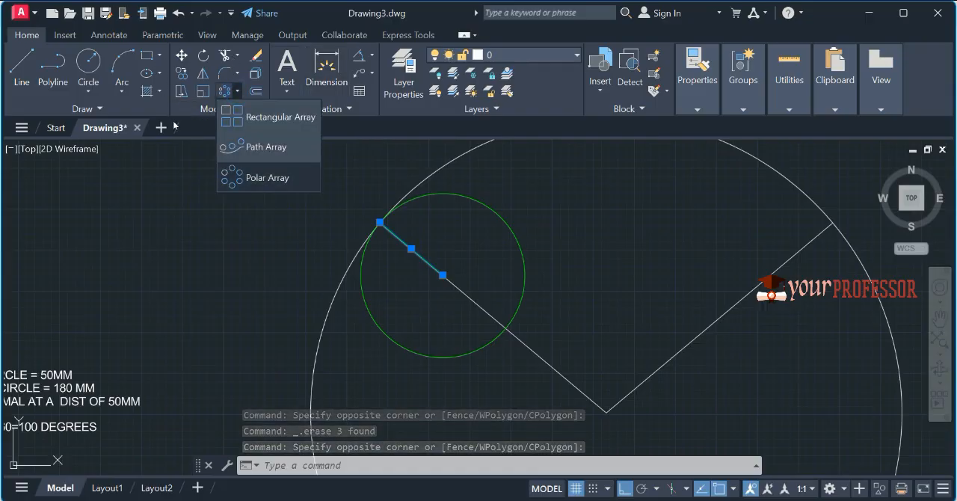
pyautogui.click(256, 176)
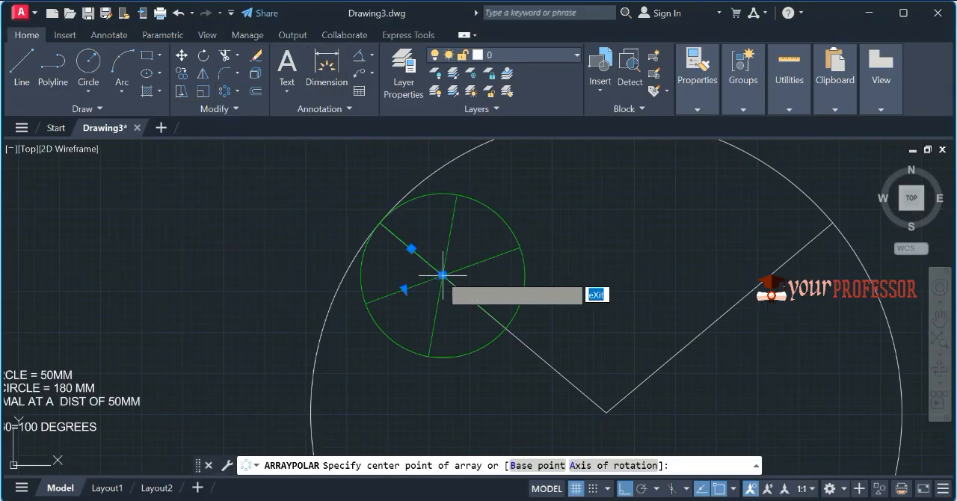
pyautogui.click(443, 275)
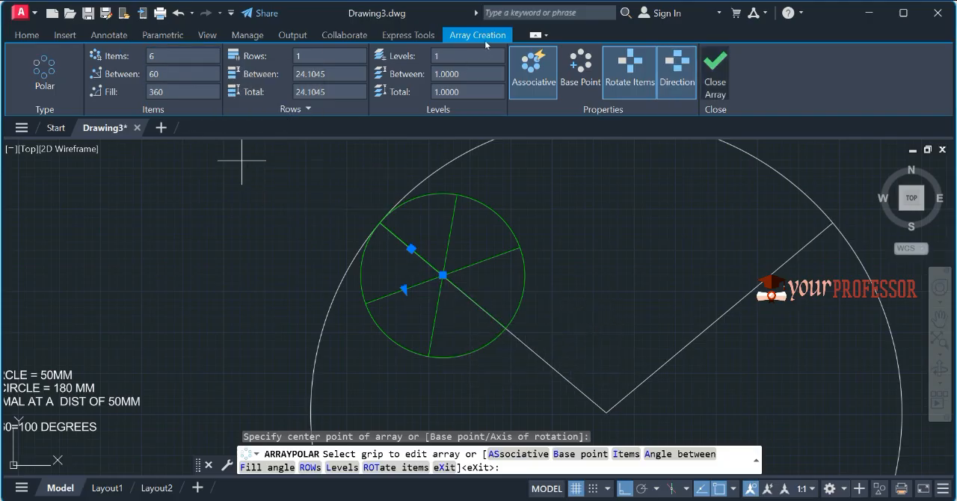
pyautogui.click(725, 61)
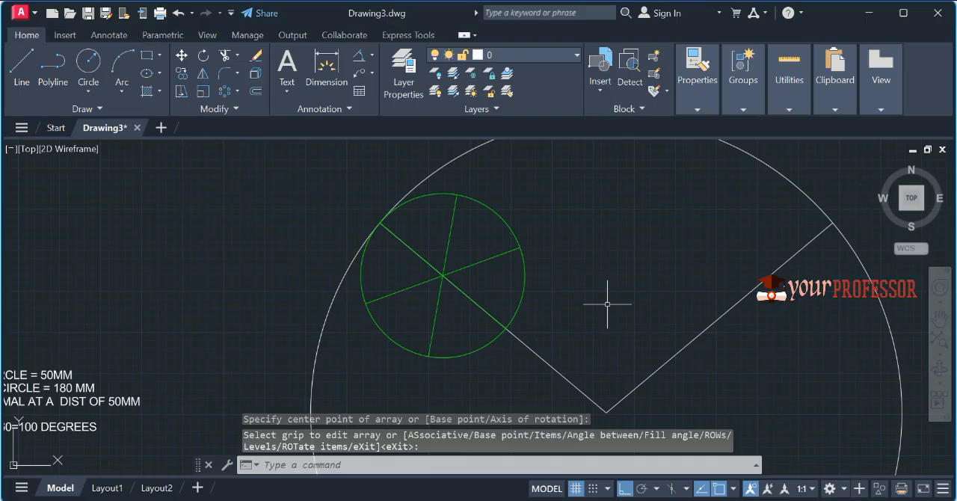
# Step: Add single-line text labels P and 1 to 5 around the rolling circle's division points, and C just below its centre
pyautogui.write('DT')
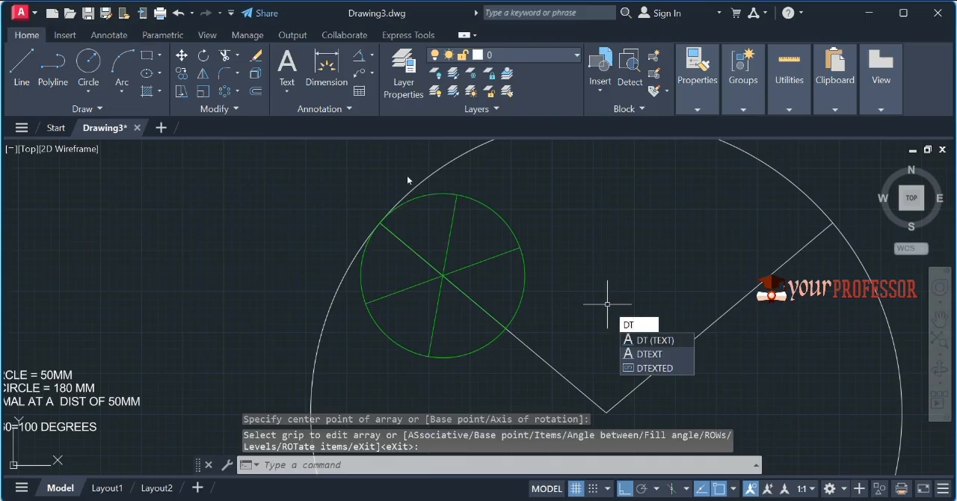
pyautogui.press('Return')
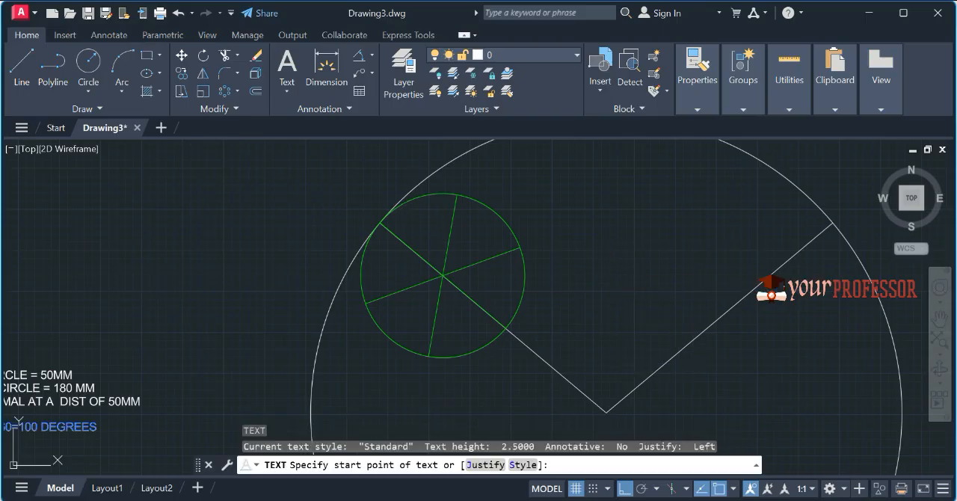
pyautogui.press('Return')
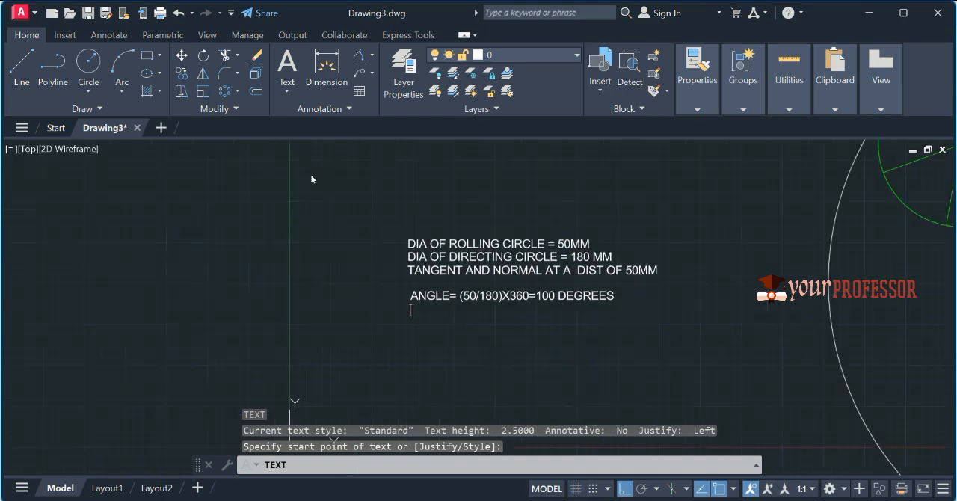
pyautogui.moveTo(683, 289)
pyautogui.mouseDown(button='middle')
pyautogui.moveTo(568, 359)
pyautogui.moveTo(430, 421)
pyautogui.mouseUp(button='middle')
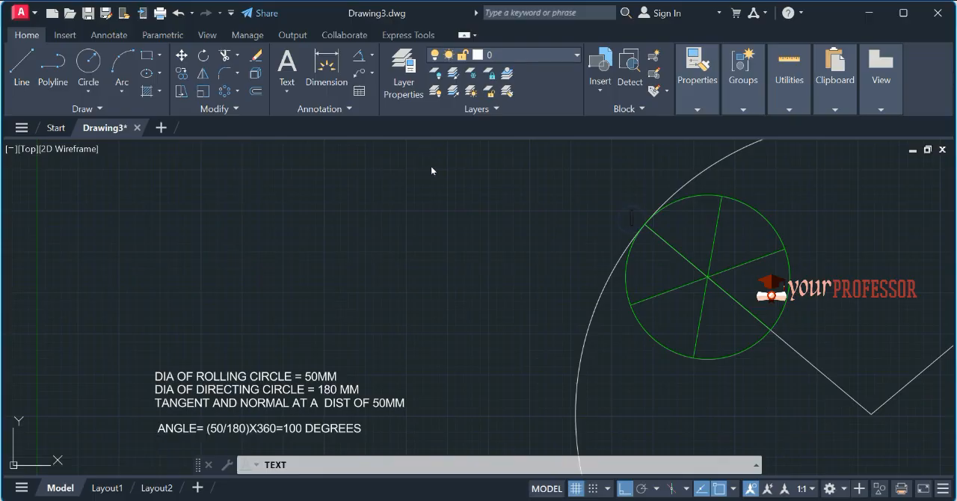
pyautogui.write('P')
pyautogui.click(776, 340)
pyautogui.click(616, 314)
pyautogui.write('5')
pyautogui.press('Return')
pyautogui.press('Return')
pyautogui.moveTo(821, 441); pyautogui.dragTo(611, 389, button='middle')
pyautogui.scroll(-2, 610, 390)
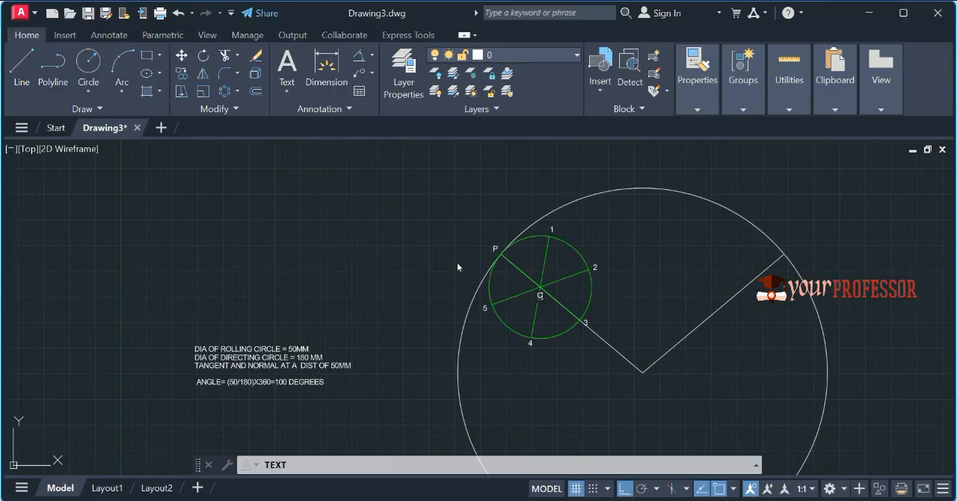
# Step: Label the directing circle's centre O, just below the vertex of the two inclined lines, and finish the text
pyautogui.scroll(2, 639, 394)
pyautogui.click(638, 378)
pyautogui.write('O')
pyautogui.press('Return')
pyautogui.press('Return')
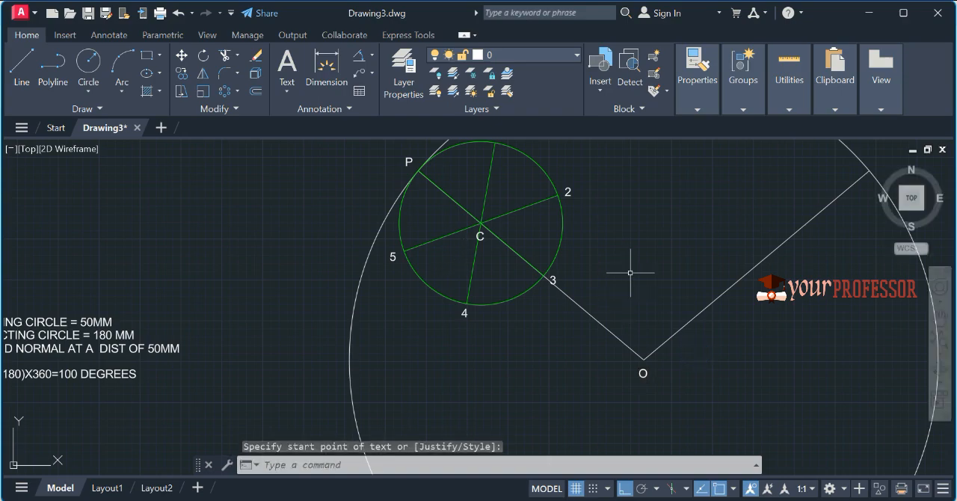
# Step: Change the label P at the contact point of the two circles to P(6)
pyautogui.moveTo(620, 294); pyautogui.dragTo(600, 356, button='middle')
pyautogui.scroll(2, 367, 209)
pyautogui.click(402, 232)
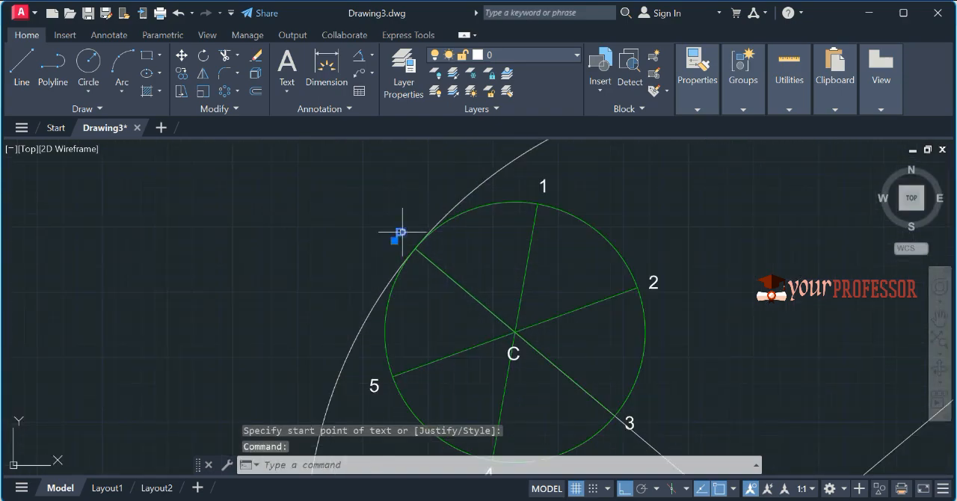
pyautogui.doubleClick(401, 233)
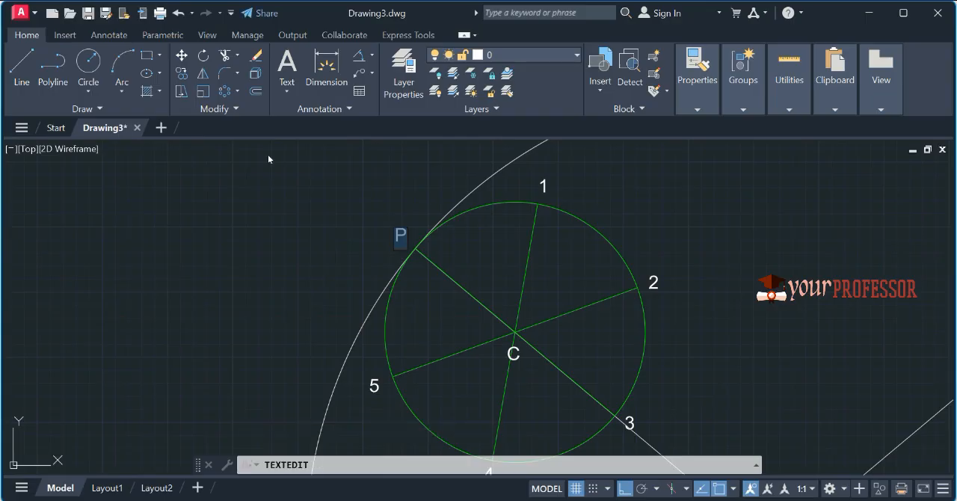
pyautogui.press('Right')
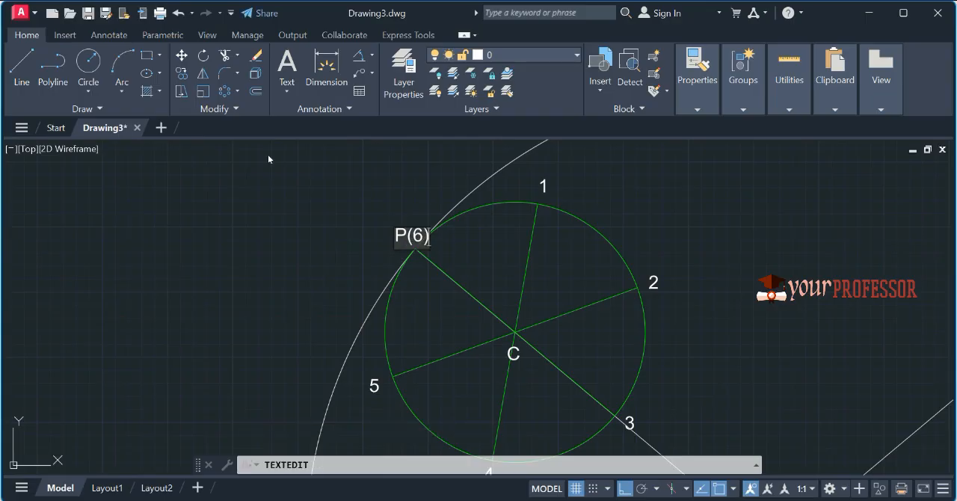
pyautogui.click(348, 254)
pyautogui.press('Escape')
# Step: Move the P(6) label slightly to the left so it clears the directing circle
pyautogui.click(406, 231)
pyautogui.write('M')
pyautogui.press('Return')
pyautogui.click(410, 222)
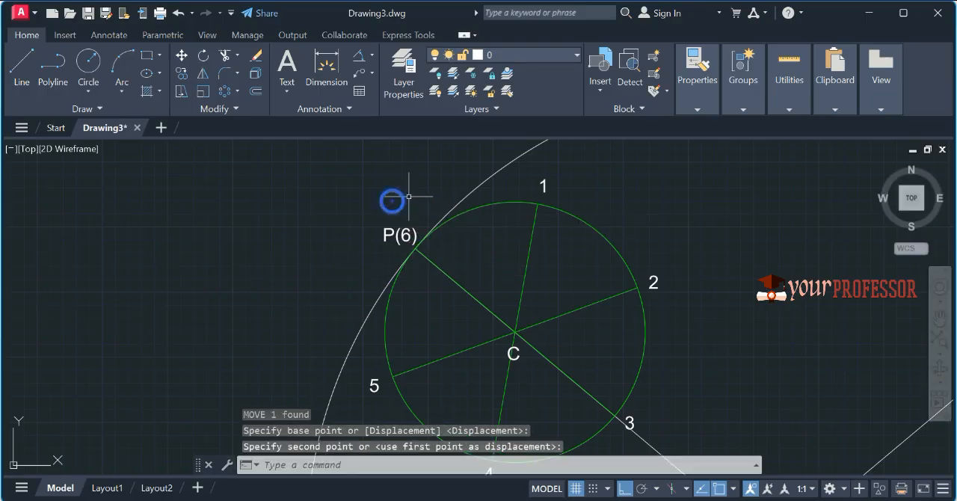
pyautogui.press('Escape')
# Step: Offset the directing circle inward with the Through option to make concentric circles passing through points 1 and 2
pyautogui.scroll(-4, 422, 203)
pyautogui.scroll(2, 483, 269)
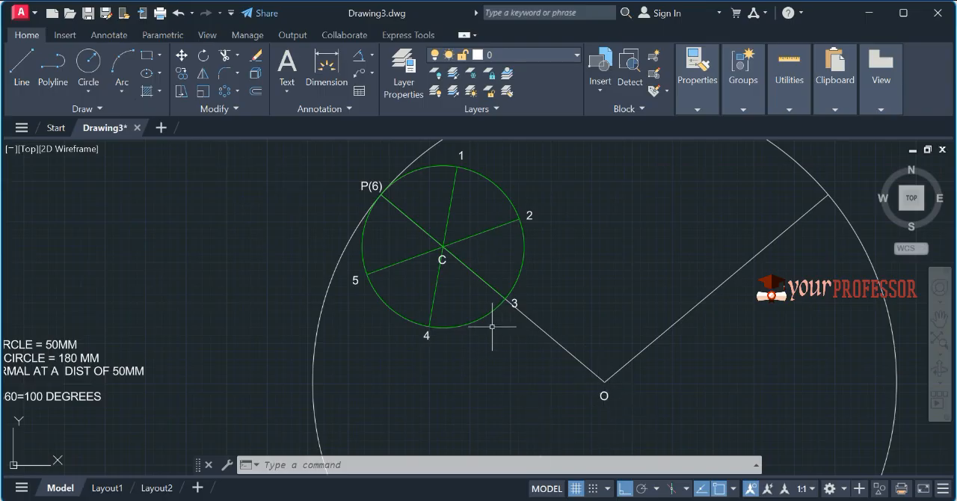
pyautogui.write('O')
pyautogui.press('Return')
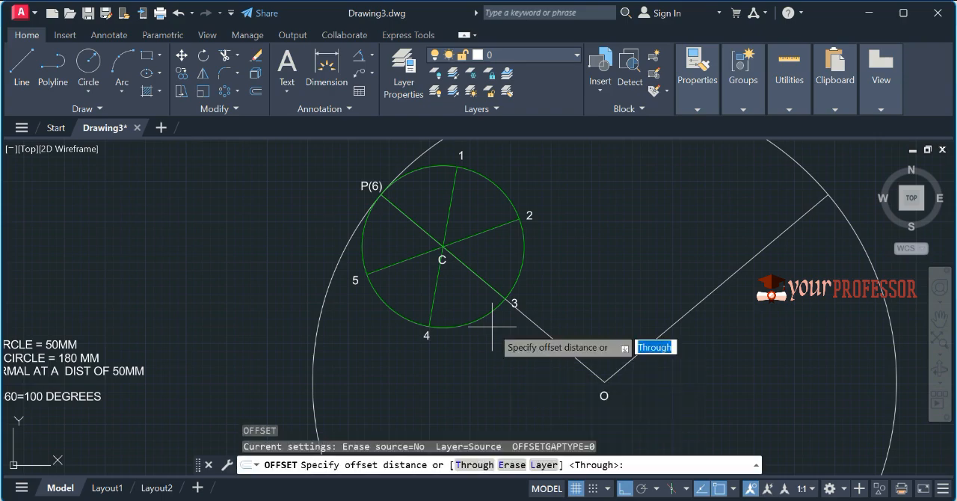
pyautogui.press('Return')
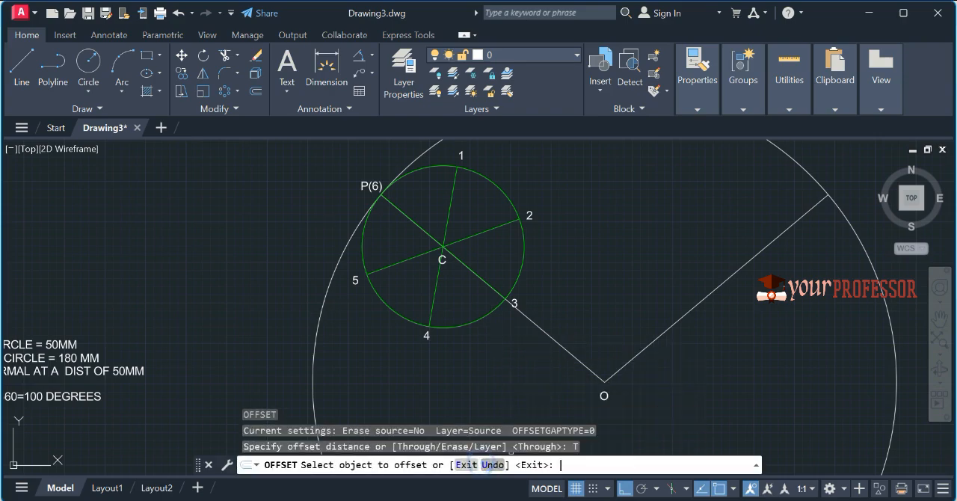
pyautogui.click(338, 262)
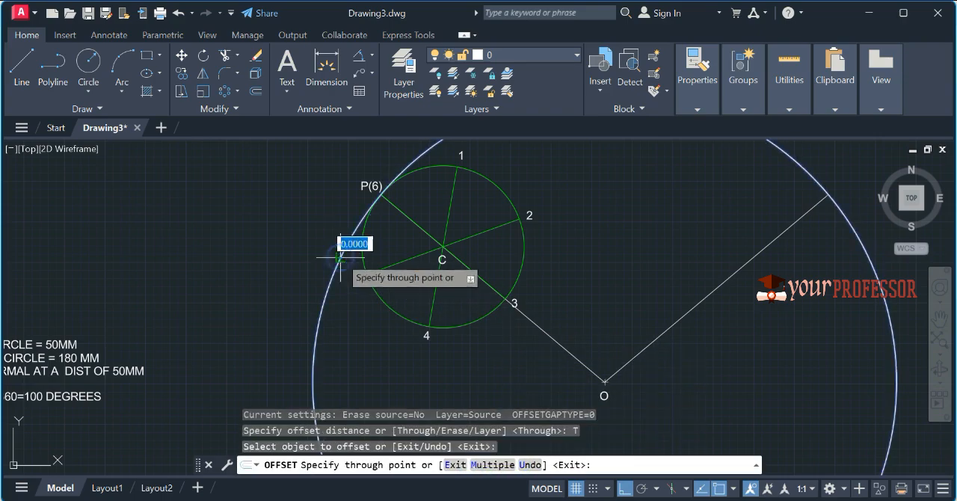
pyautogui.click(456, 168)
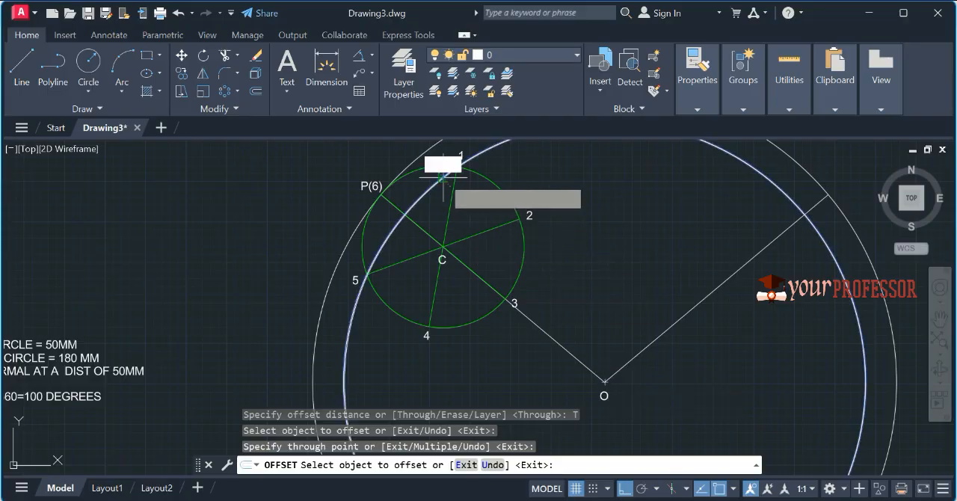
pyautogui.click(448, 147)
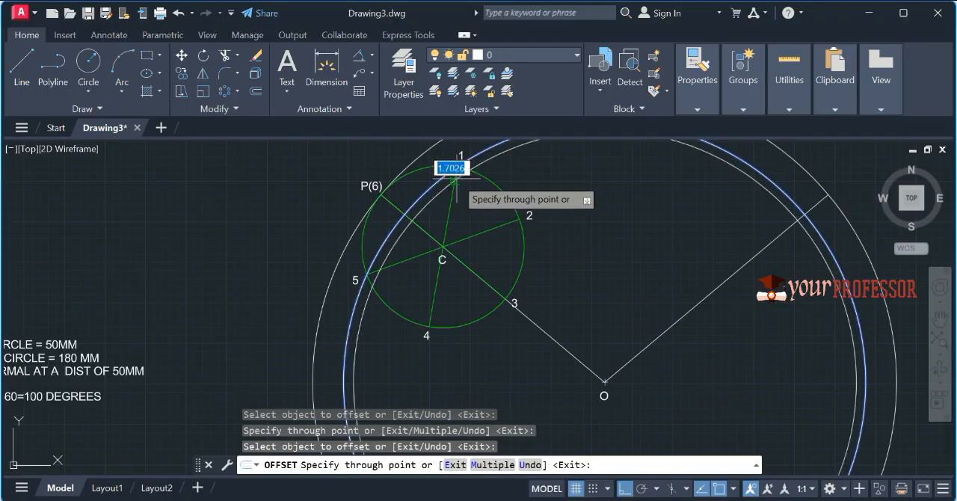
pyautogui.click(508, 218)
# Step: Offset further concentric circles through point 3 and through the rolling circle's centre C
pyautogui.click(561, 205)
pyautogui.click(519, 296)
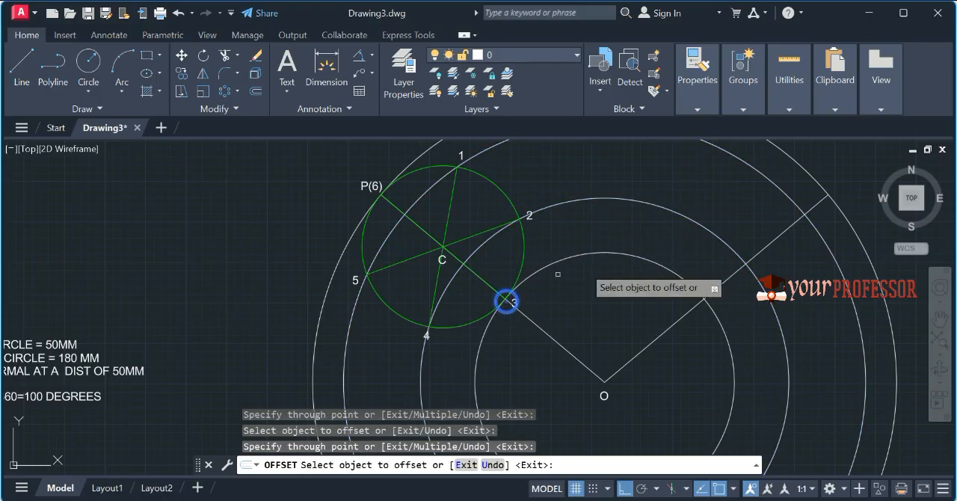
pyautogui.click(587, 251)
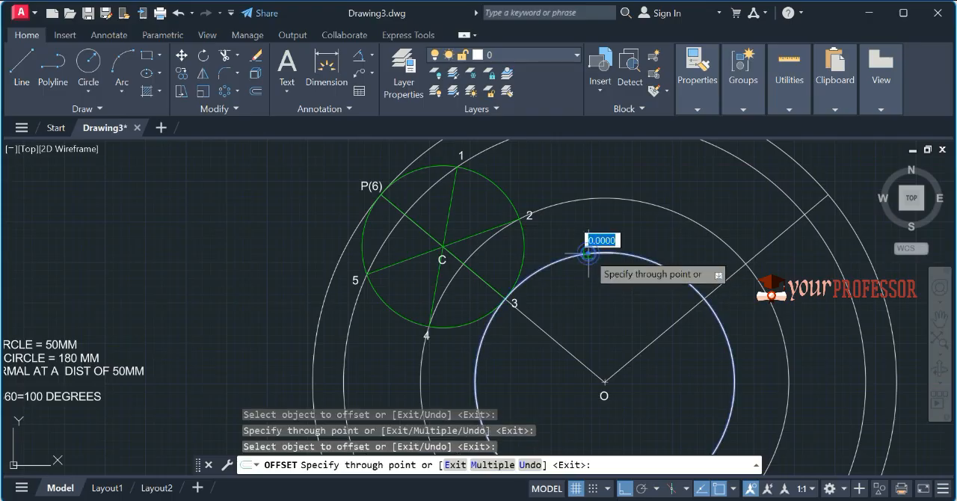
pyautogui.click(444, 248)
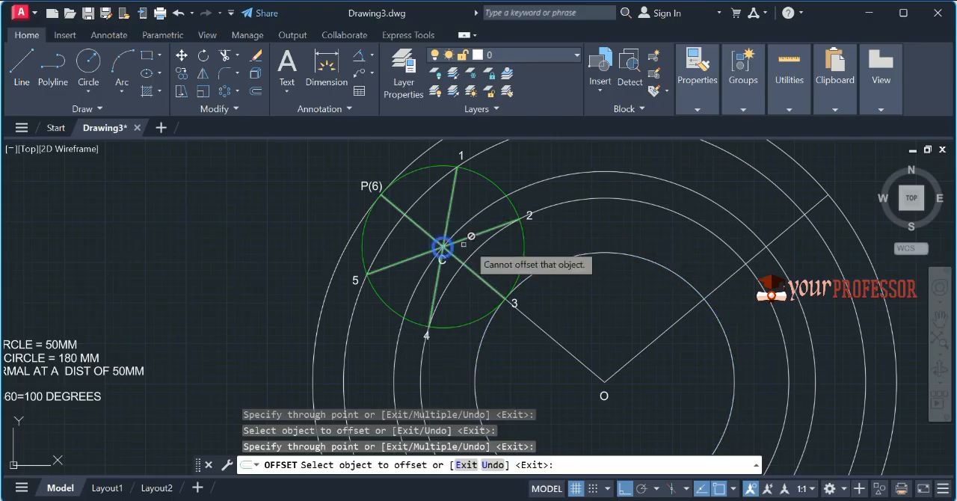
pyautogui.press('Escape')
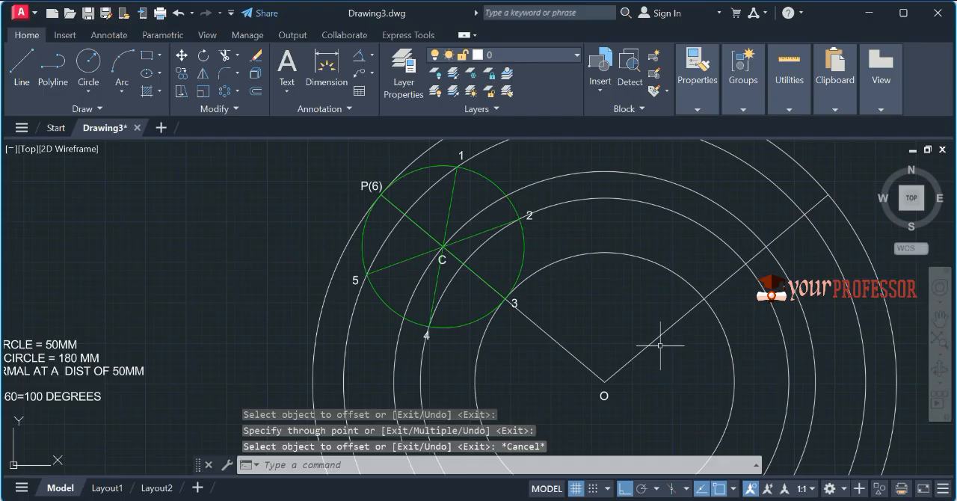
# Step: Trim away the parts of the concentric circles lying outside the sector, using a fence across them beyond the right inclined line
pyautogui.write('tr')
pyautogui.press('Return')
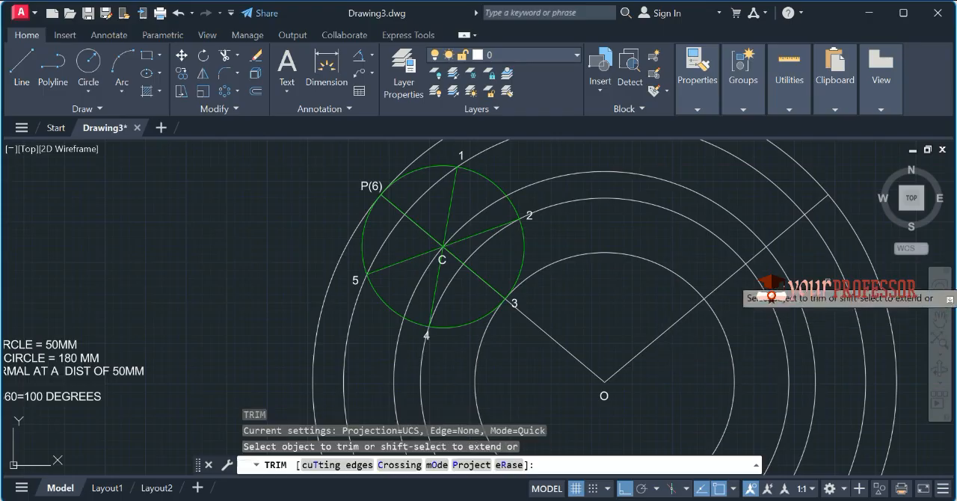
pyautogui.moveTo(854, 206)
pyautogui.mouseDown()
pyautogui.moveTo(820, 275)
pyautogui.moveTo(705, 381)
pyautogui.mouseUp()
# Step: Trim the leftover arc ends that project beyond the rolling circle at points 4 and 5
pyautogui.scroll(8, 426, 342)
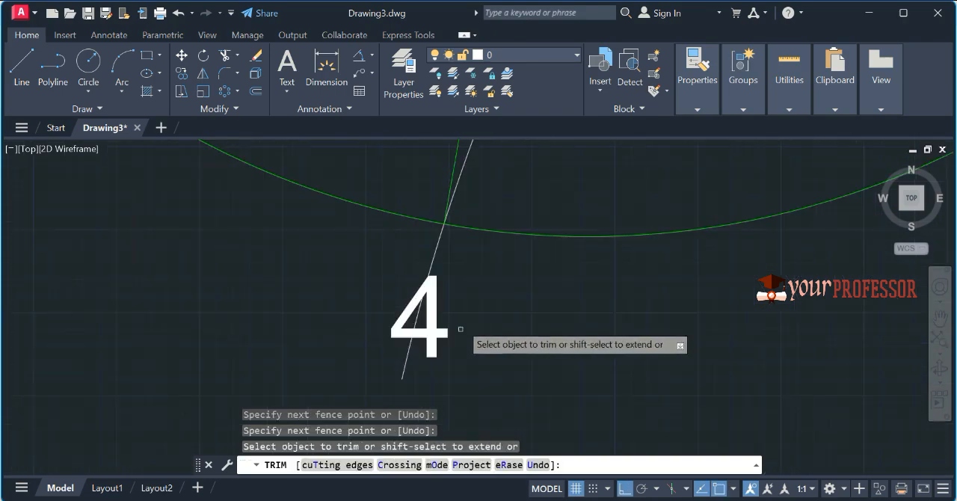
pyautogui.moveTo(444, 261); pyautogui.dragTo(418, 217)
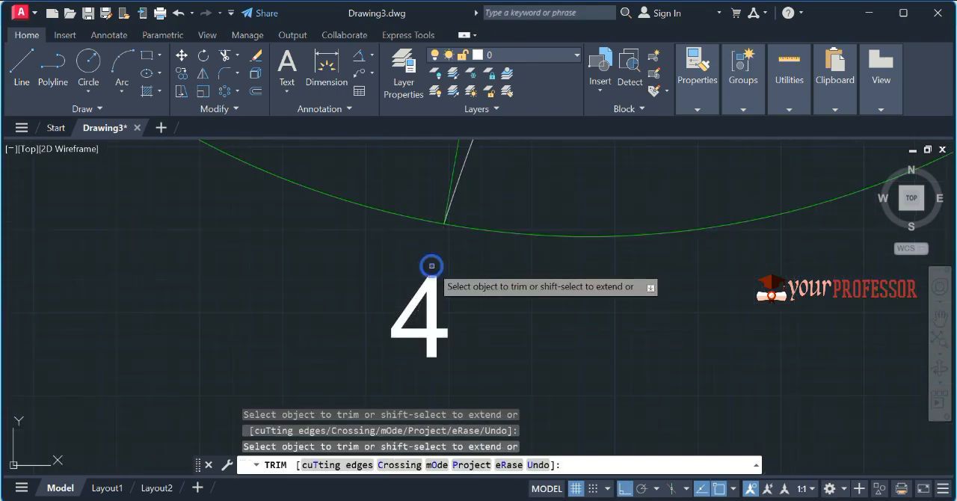
pyautogui.scroll(-5, 449, 351)
pyautogui.scroll(-2, 461, 357)
pyautogui.moveTo(358, 257); pyautogui.dragTo(332, 280, button='middle')
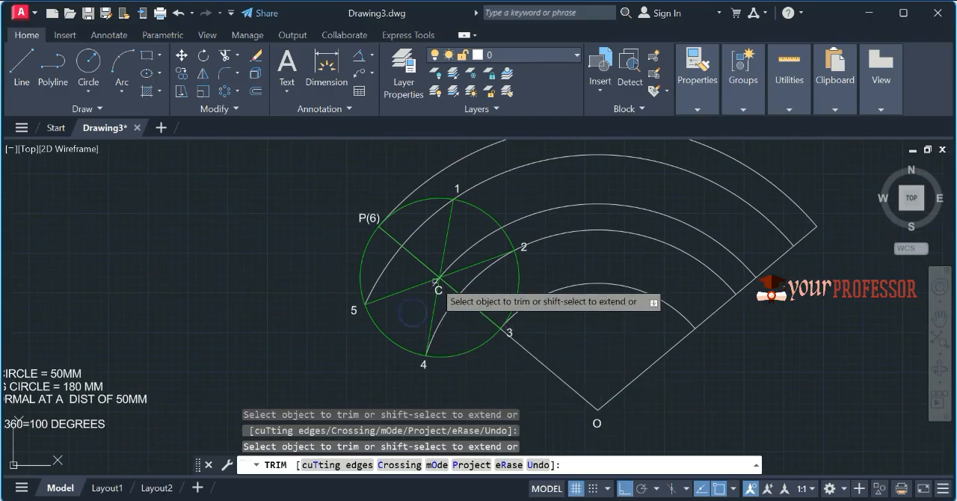
pyautogui.scroll(5, 436, 281)
pyautogui.scroll(-7, 389, 329)
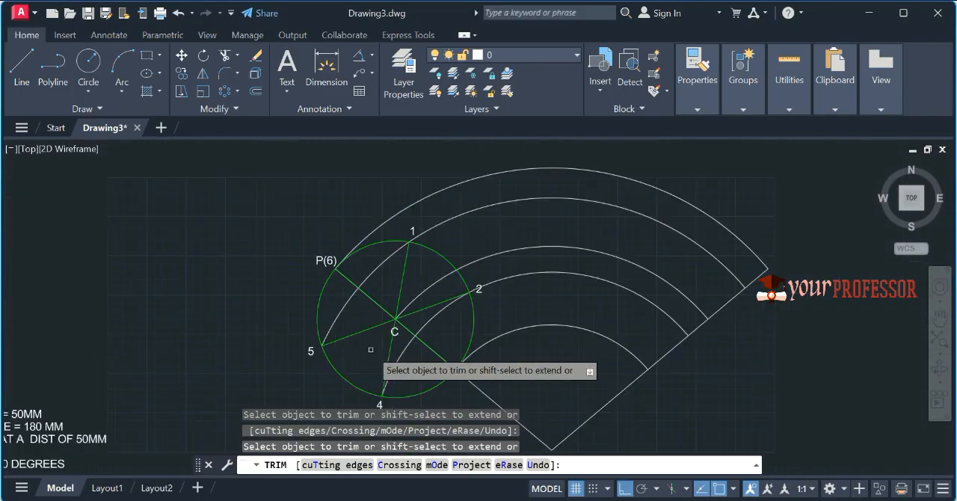
pyautogui.scroll(3, 396, 321)
pyautogui.press('Escape')
# Step: Change the colour of the arc through centre C to Cyan
pyautogui.moveTo(441, 299); pyautogui.dragTo(456, 241, button='middle')
pyautogui.click(334, 290)
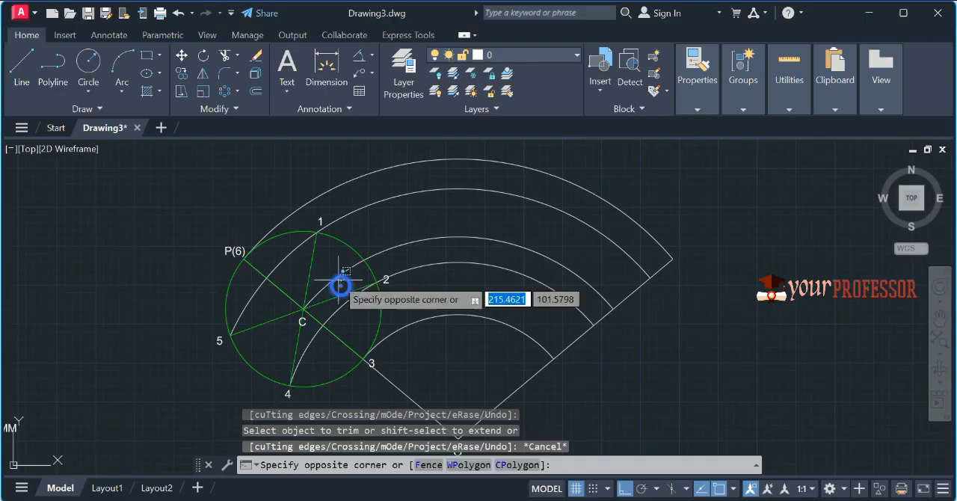
pyautogui.click(331, 274)
pyautogui.click(697, 80)
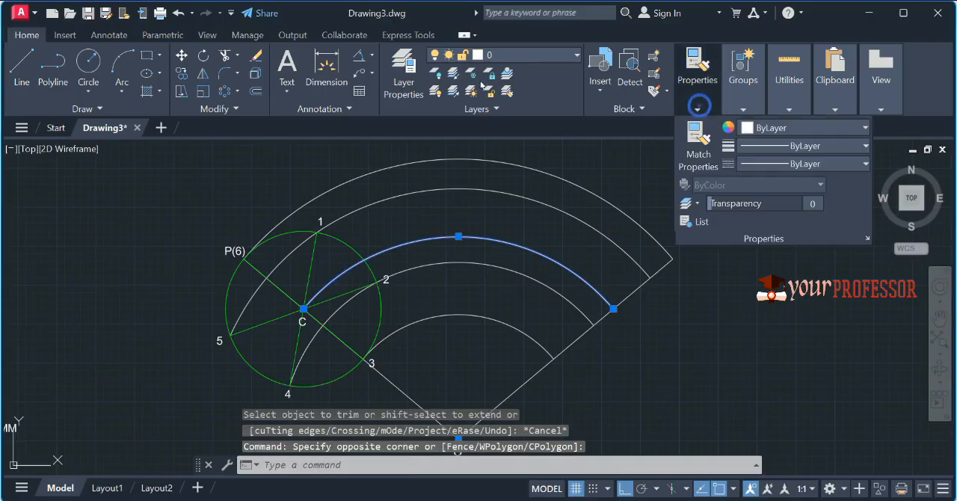
pyautogui.click(796, 127)
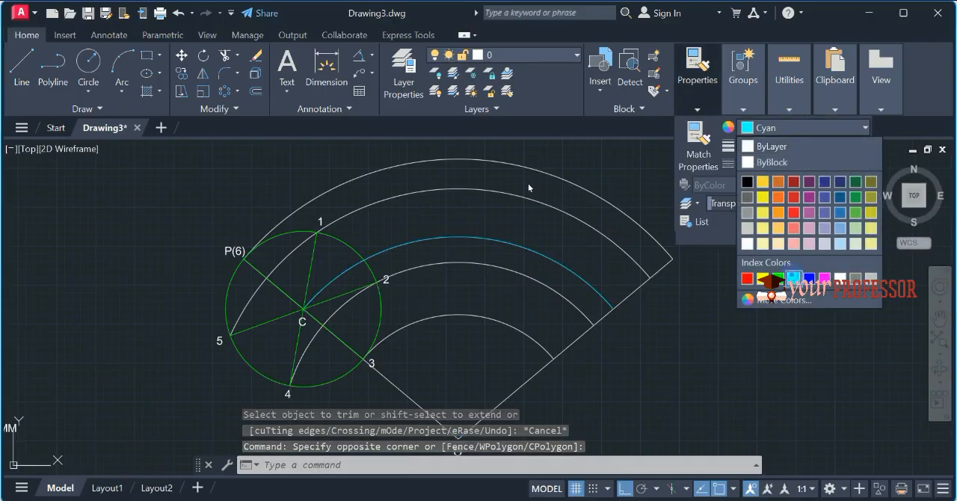
pyautogui.click(793, 278)
pyautogui.press('Escape')
pyautogui.press('Escape')
pyautogui.scroll(2, 456, 241)
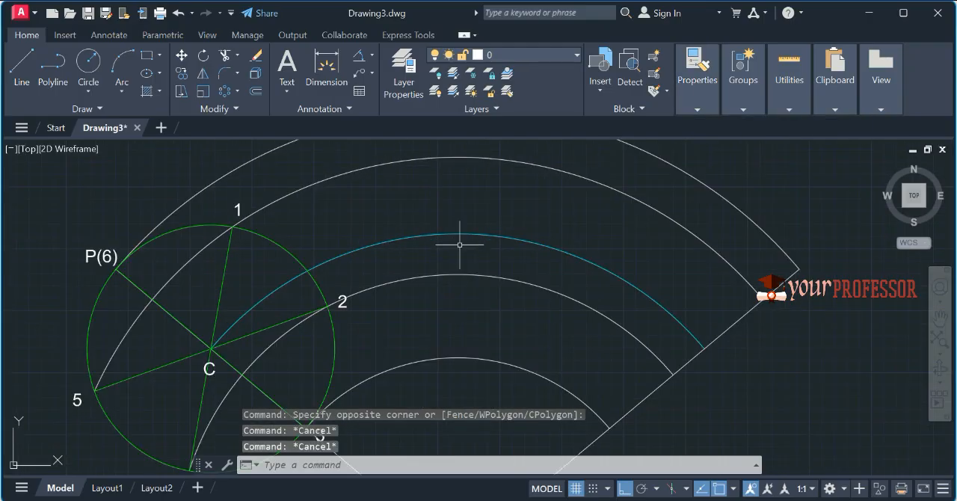
pyautogui.moveTo(517, 327); pyautogui.dragTo(519, 299, button='middle')
pyautogui.scroll(-4, 553, 253)
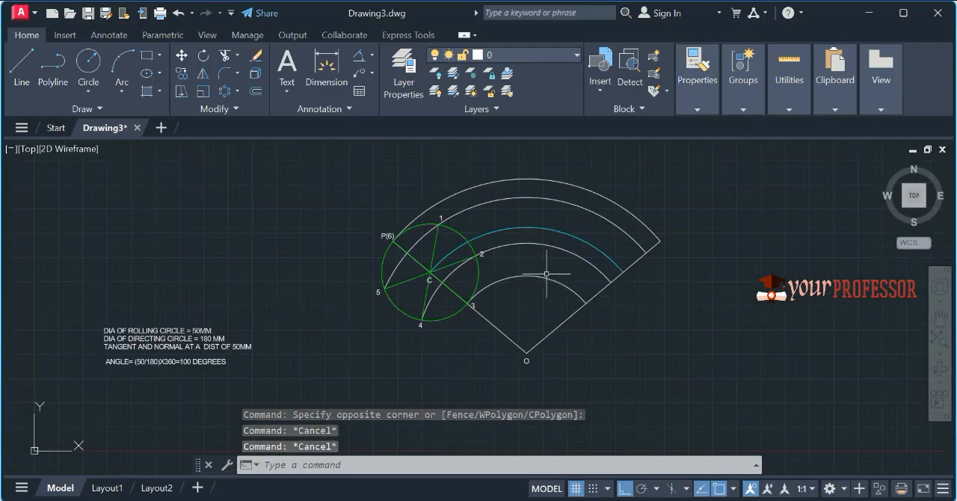
# Step: Divide the cyan arc through centre C into 6 equal segments
pyautogui.scroll(2, 477, 304)
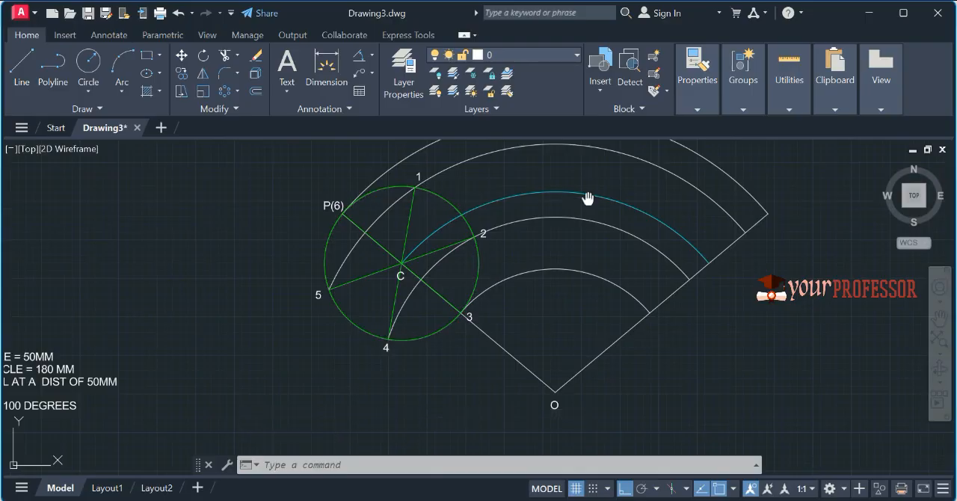
pyautogui.moveTo(587, 199); pyautogui.dragTo(530, 234, button='middle')
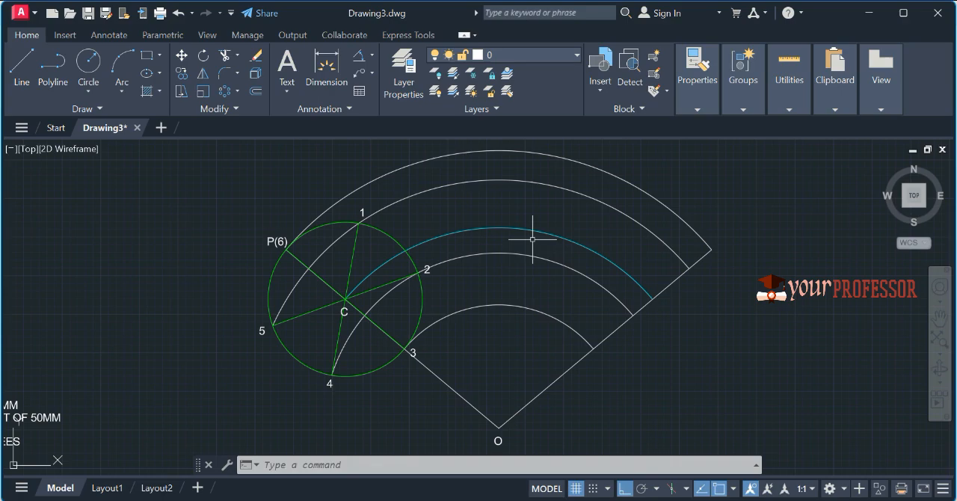
pyautogui.write('D')
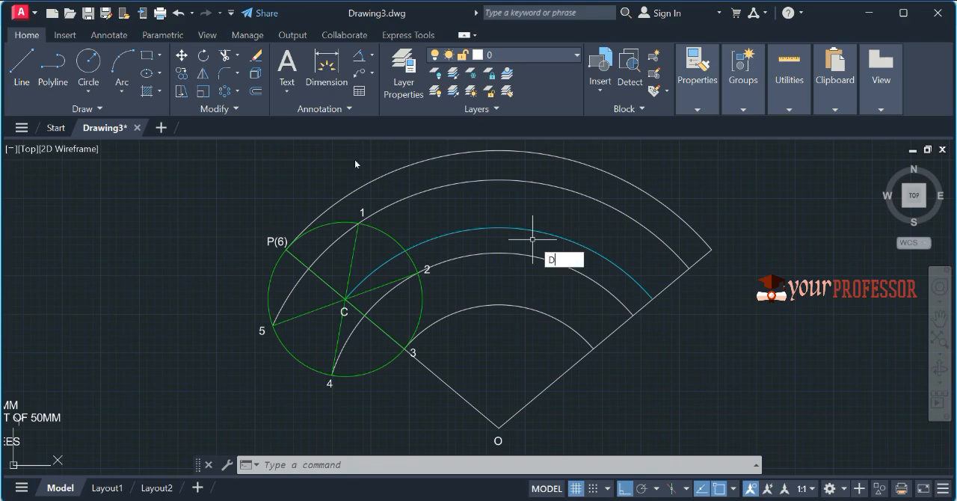
pyautogui.write('IV')
pyautogui.press('Return')
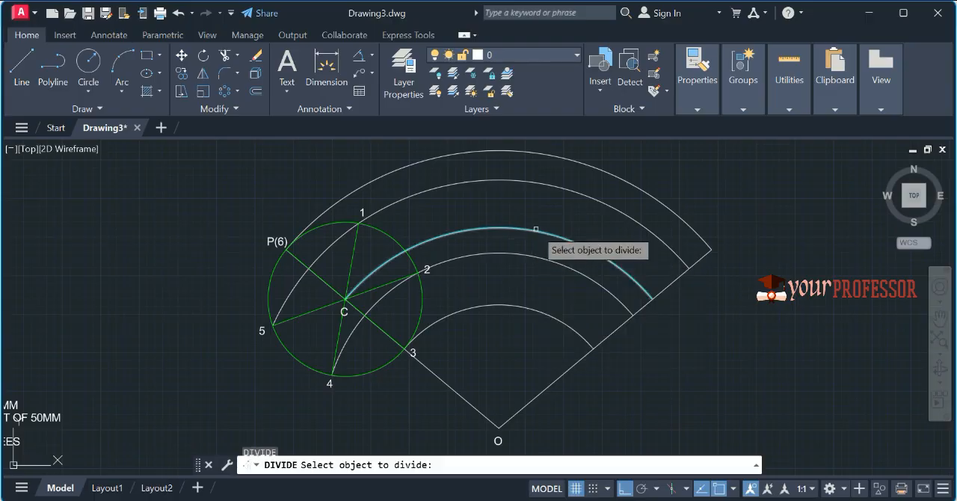
pyautogui.click(535, 230)
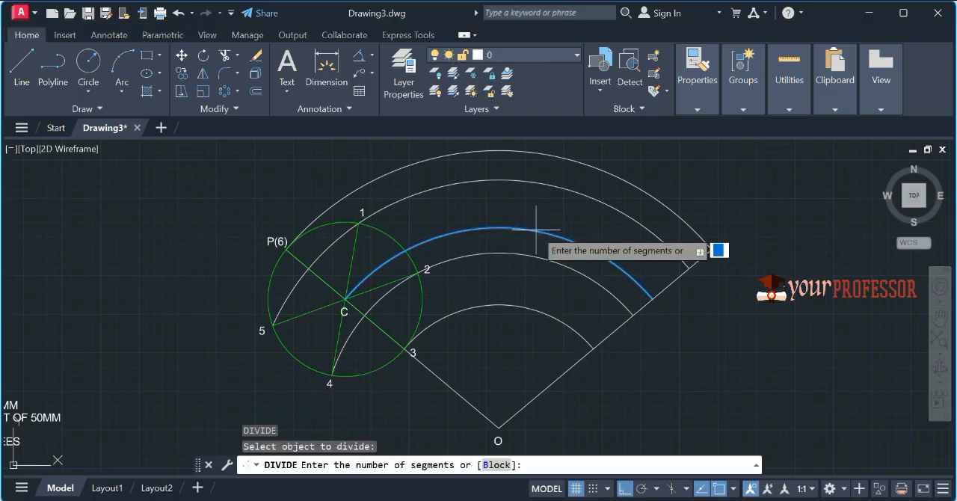
pyautogui.write('6')
pyautogui.press('Return')
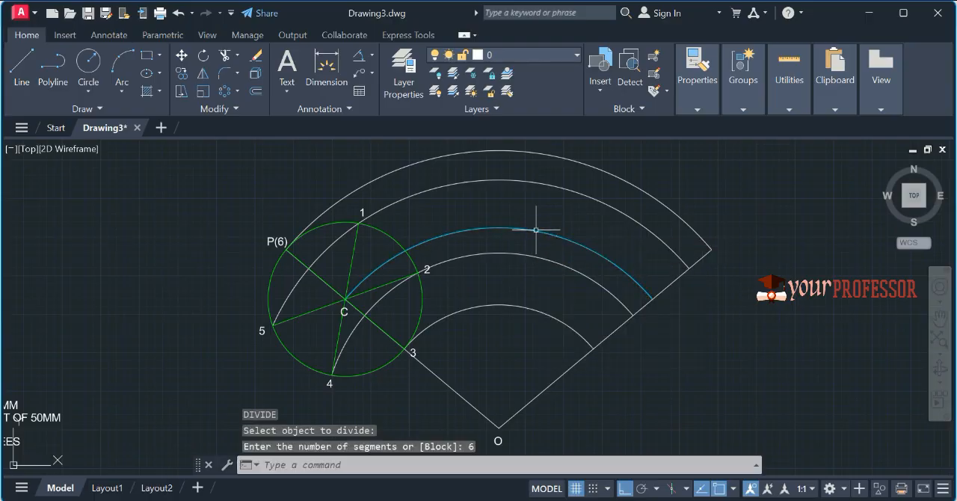
# Step: Set the point style to the X-shaped marker with a size of 2.5 in absolute units
pyautogui.write('PTYPE')
pyautogui.press('Return')
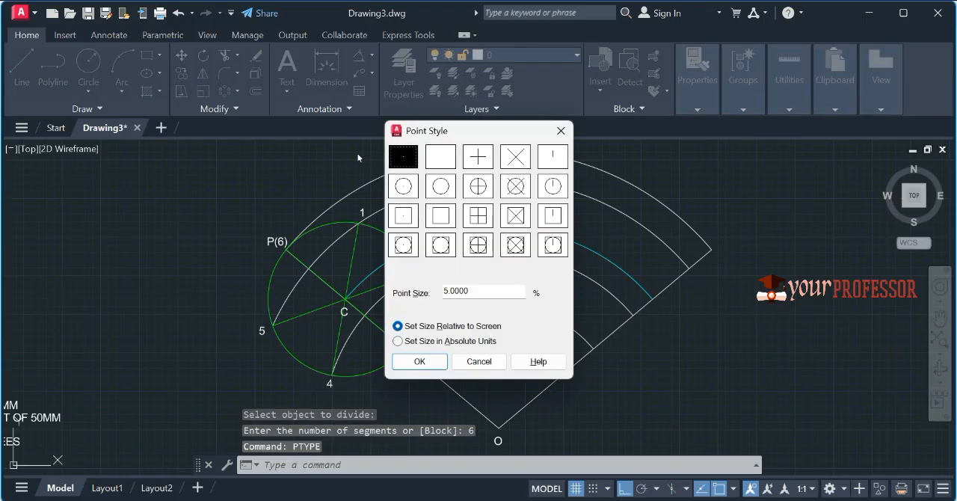
pyautogui.click(515, 156)
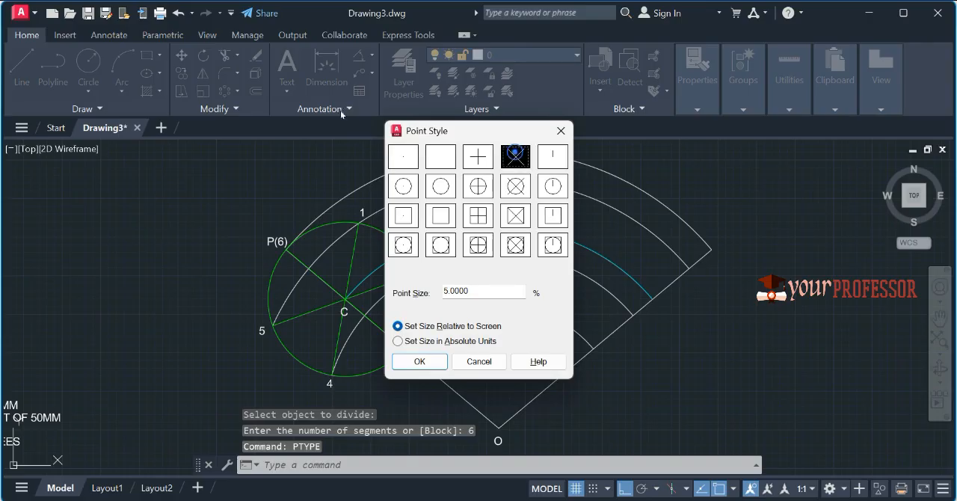
pyautogui.doubleClick(471, 290)
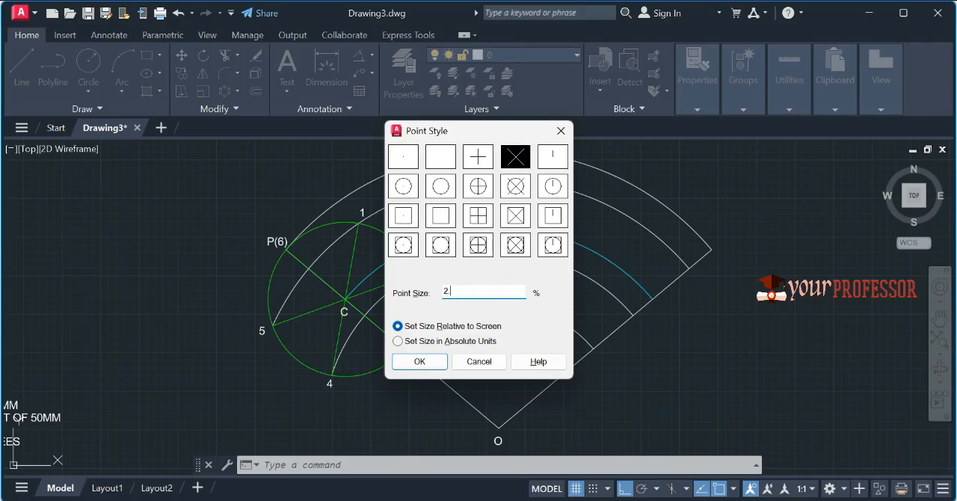
pyautogui.click(423, 340)
pyautogui.click(419, 361)
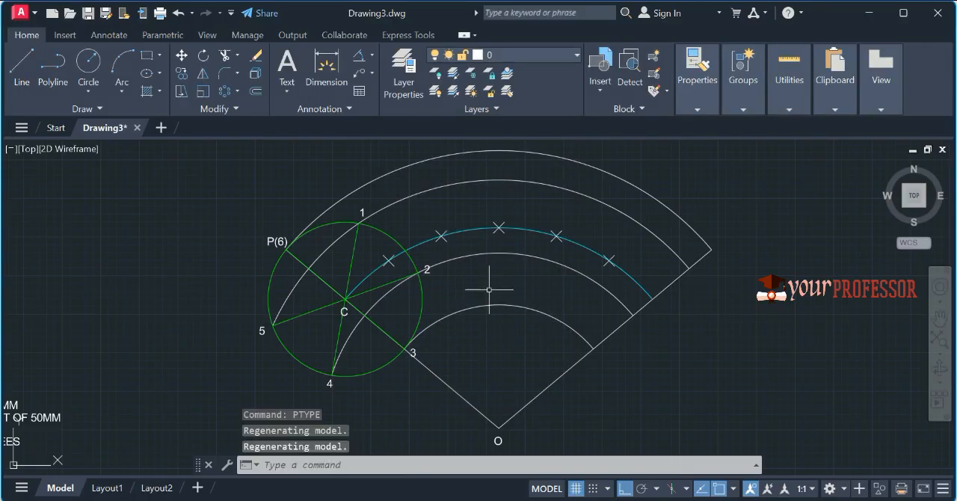
# Step: Add the text labels C1, C2 and C3 below the first three division points on the cyan arc
pyautogui.write('DT')
pyautogui.press('Return')
pyautogui.scroll(1, 268, 179)
pyautogui.scroll(-1, 257, 193)
pyautogui.scroll(6, 259, 192)
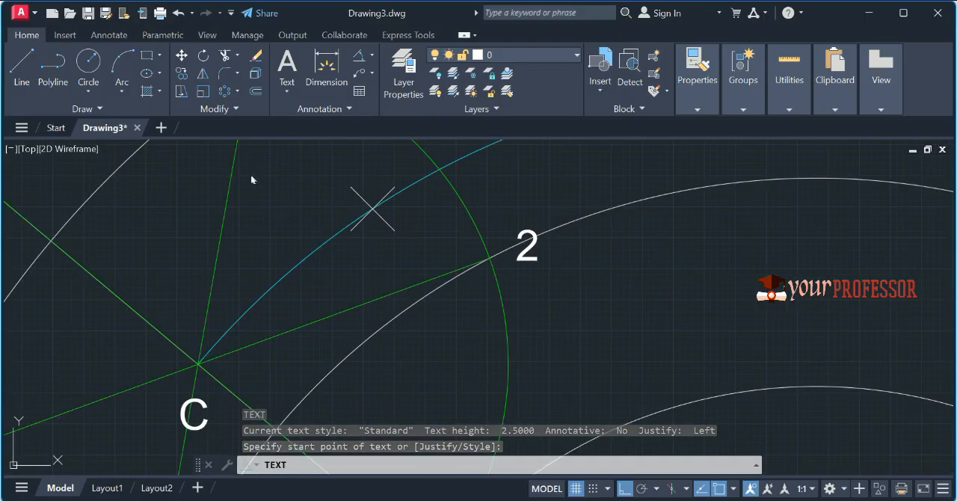
pyautogui.write('C1')
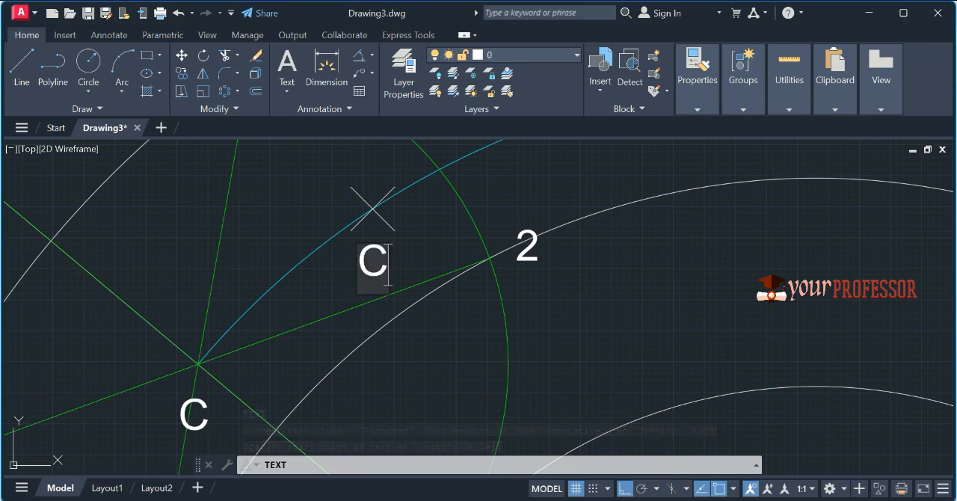
pyautogui.scroll(-2, 257, 217)
pyautogui.click(507, 224)
pyautogui.write('C2')
pyautogui.moveTo(396, 189); pyautogui.dragTo(307, 243, button='middle')
pyautogui.click(532, 288)
pyautogui.write('C3')
# Step: Label the remaining two division points C4 and C5, and the end of the cyan arc C6
pyautogui.click(444, 217)
pyautogui.write('C4')
pyautogui.moveTo(656, 358); pyautogui.dragTo(490, 269, button='middle')
pyautogui.press('F7')
pyautogui.click(630, 271)
pyautogui.write('C5')
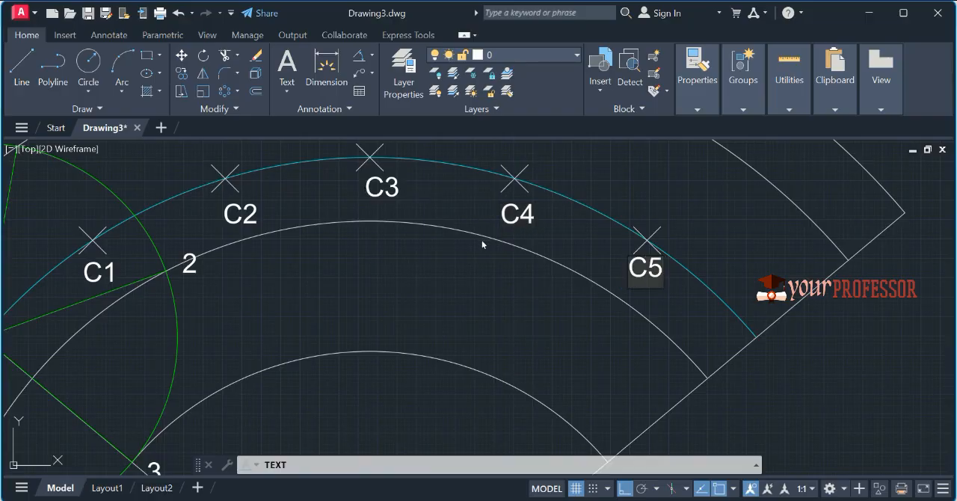
pyautogui.click(723, 361)
pyautogui.write('C6')
pyautogui.click(790, 395)
pyautogui.press('Return')
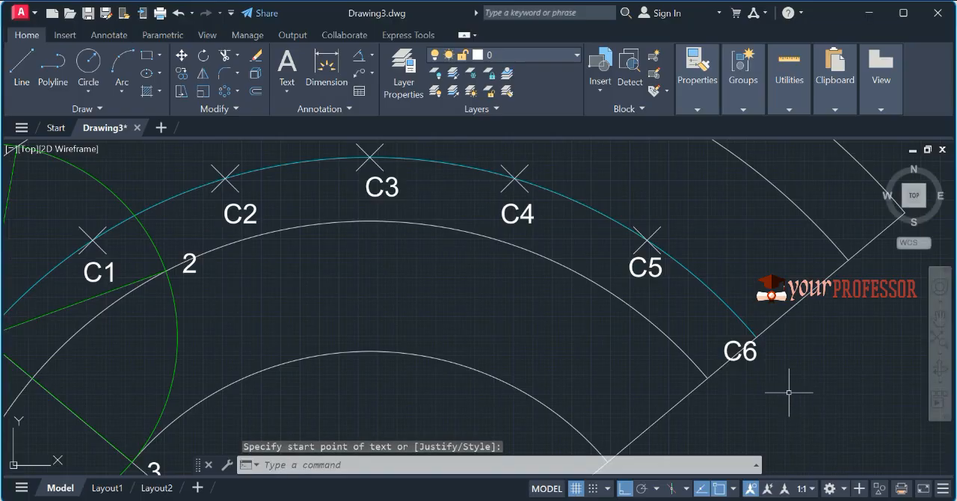
# Step: Place a point at the end of the cyan arc, at C6
pyautogui.write('PO')
pyautogui.press('Return')
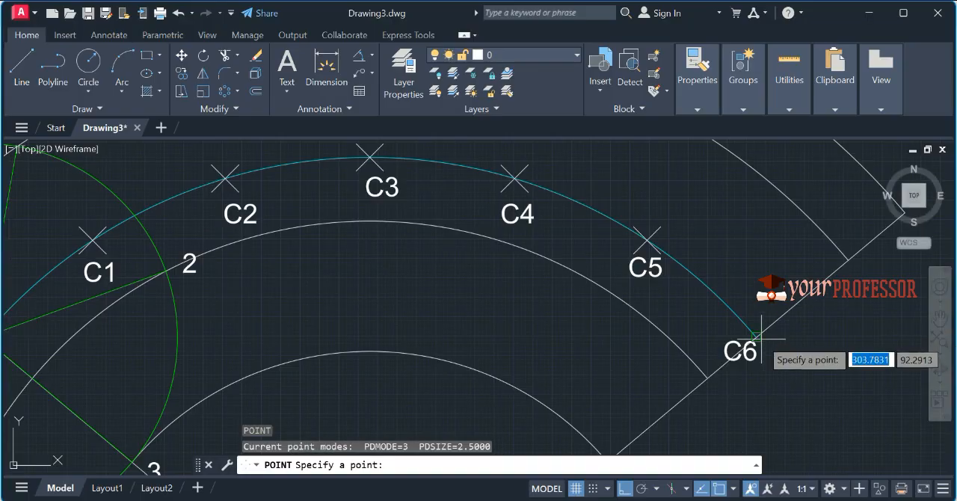
pyautogui.scroll(-2, 785, 348)
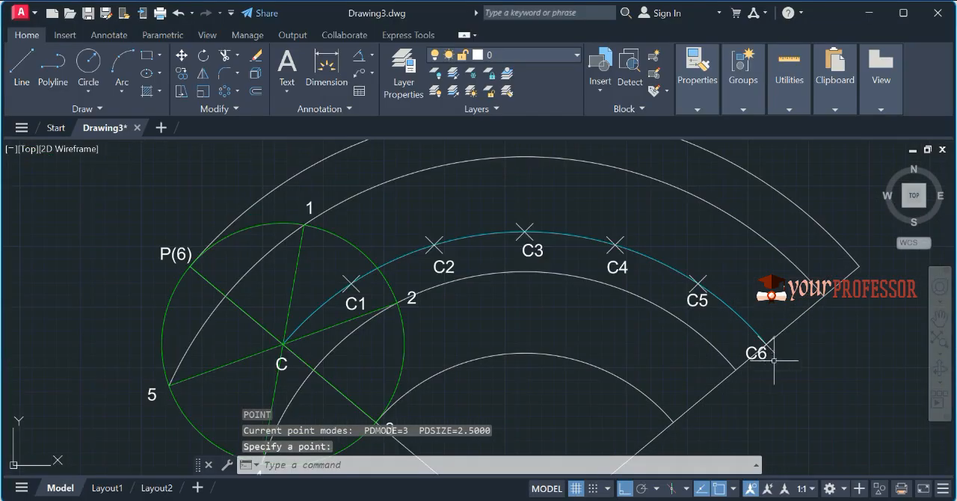
# Step: Move the green rolling circle from centre C so that its centre lies on C1
pyautogui.scroll(-2, 623, 376)
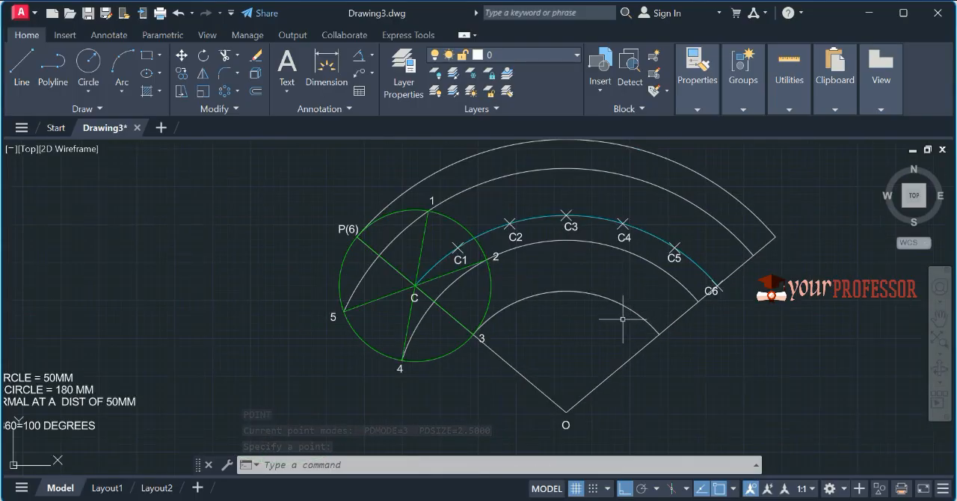
pyautogui.click(441, 217)
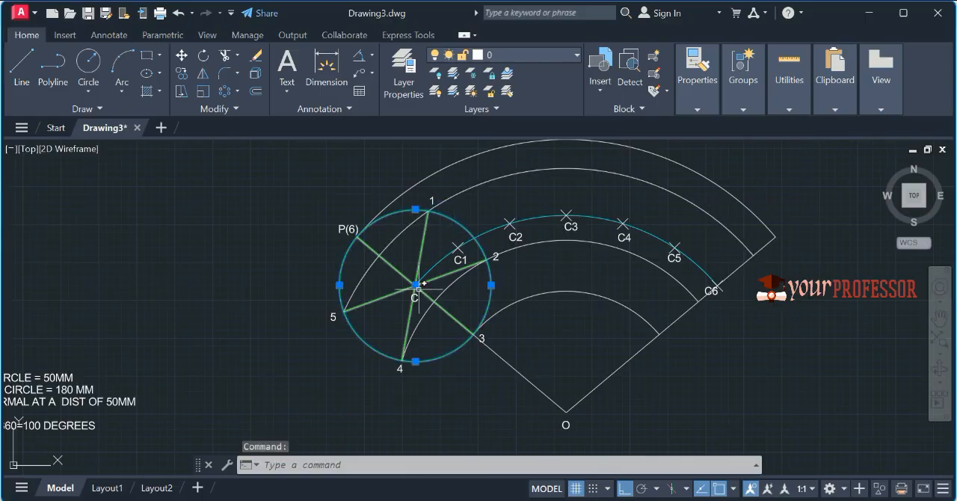
pyautogui.click(416, 285)
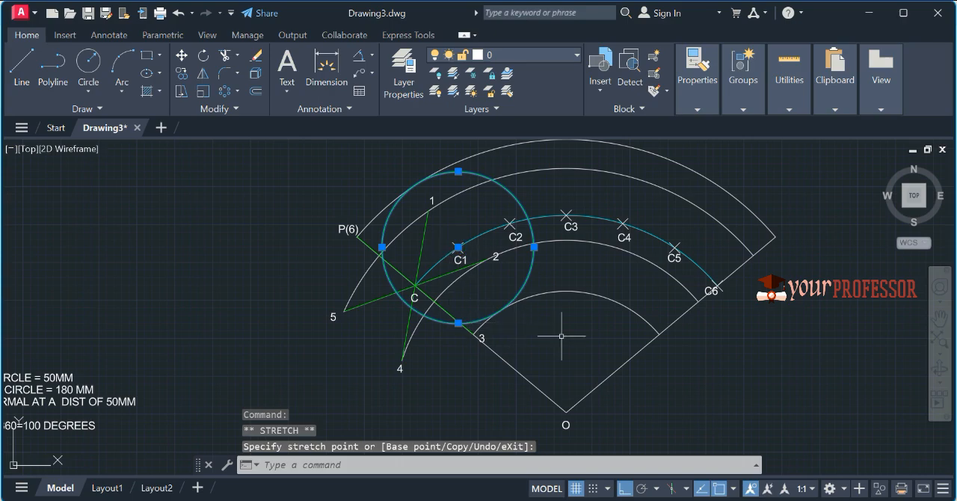
pyautogui.press('Escape')
# Step: Set the current colour to Red and place a point where the moved circle crosses the arc through points 1 and 5
pyautogui.scroll(2, 383, 246)
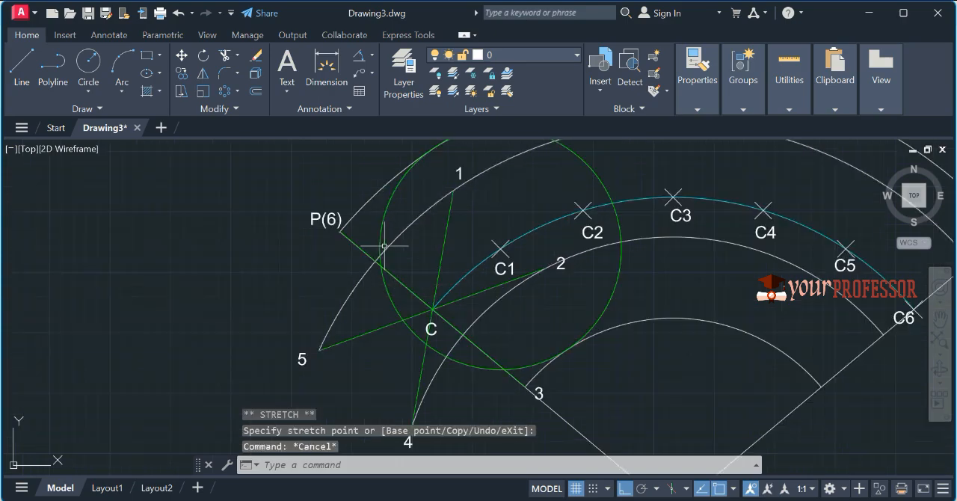
pyautogui.scroll(2, 386, 254)
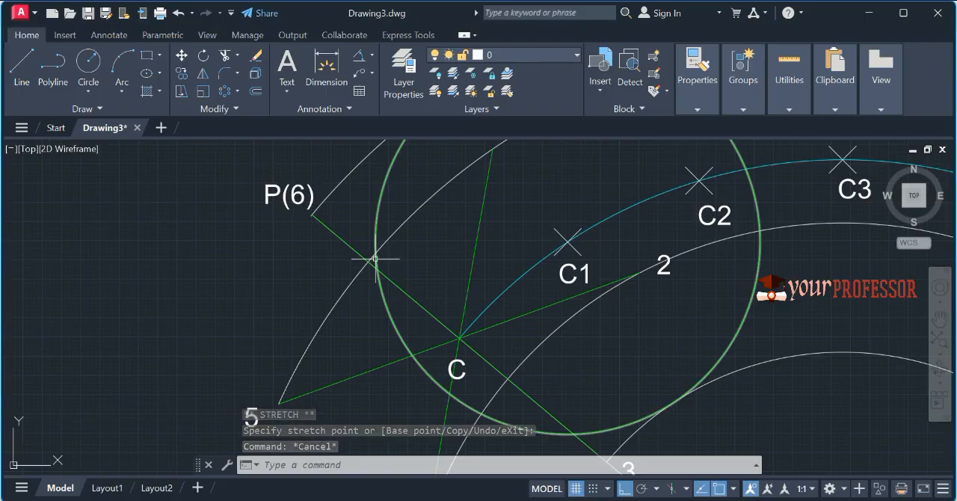
pyautogui.scroll(2, 378, 259)
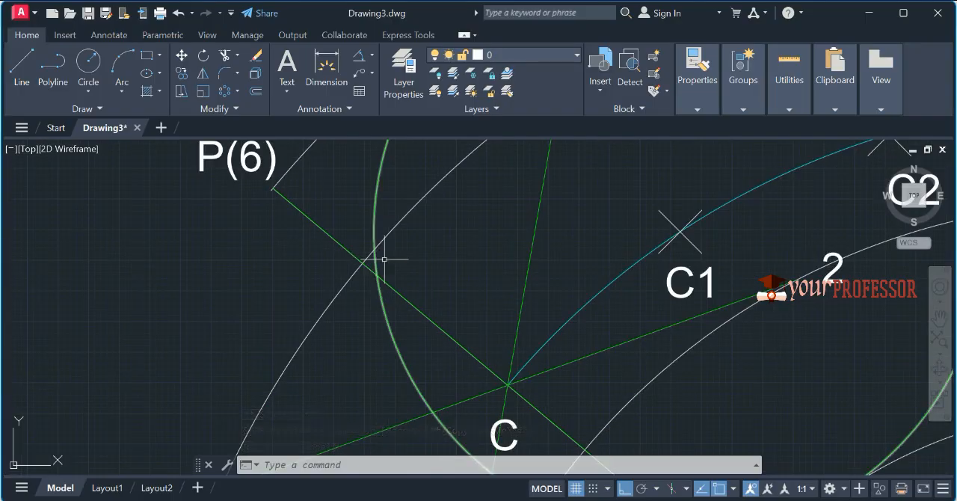
pyautogui.click(697, 80)
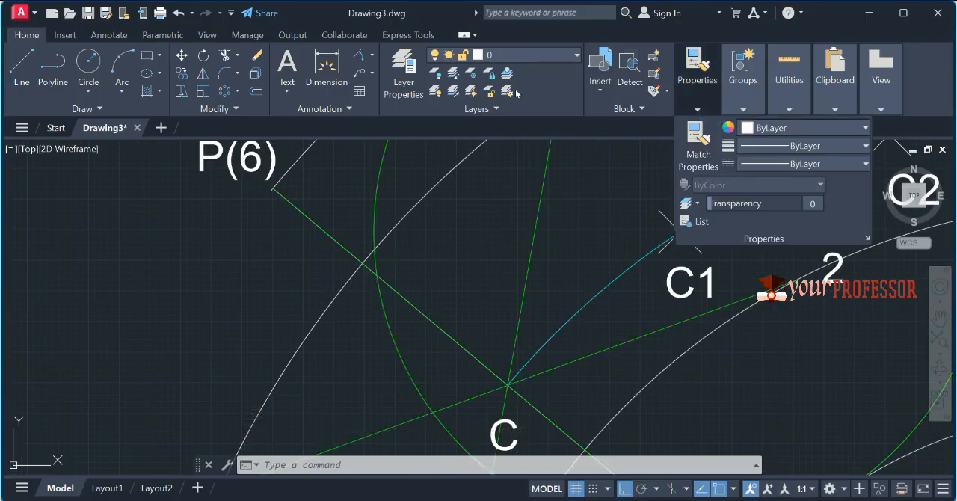
pyautogui.click(787, 128)
pyautogui.click(747, 278)
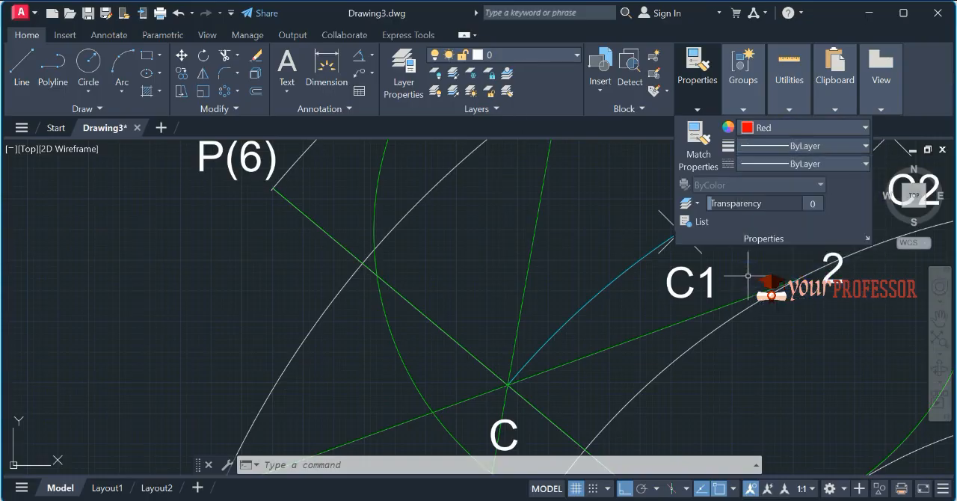
pyautogui.press('Escape')
pyautogui.press('Escape')
pyautogui.press('Escape')
pyautogui.press('Return')
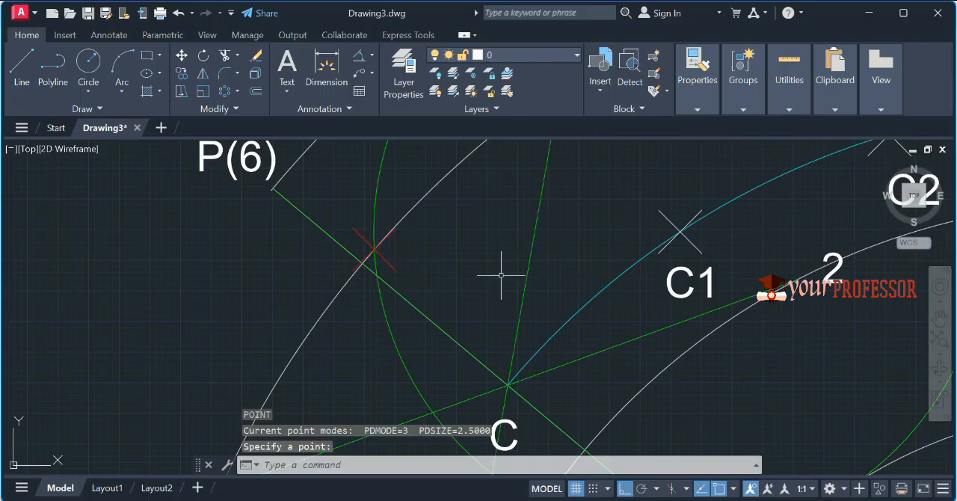
# Step: Add the text label P1 beside the red point on the arc through points 1 and 5
pyautogui.press('Return')
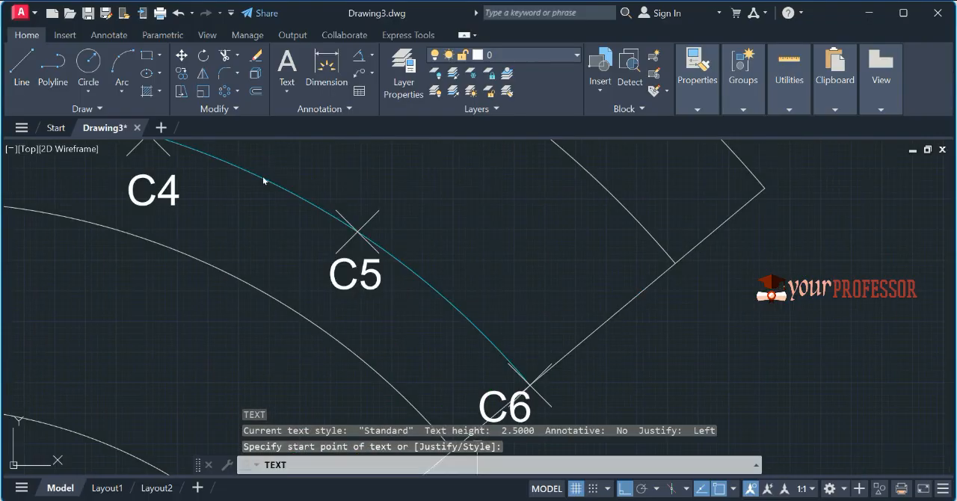
pyautogui.scroll(-6, 365, 225)
pyautogui.scroll(6, 229, 293)
pyautogui.click(175, 290)
pyautogui.write('P1')
pyautogui.press('Return')
pyautogui.scroll(-5, 258, 322)
pyautogui.press('Return')
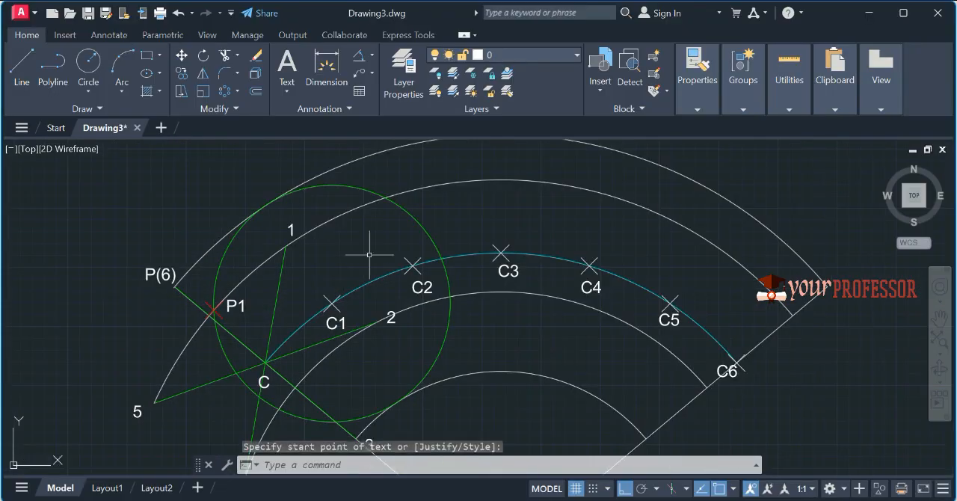
# Step: Move the rolling circle so that its centre lies on C2
pyautogui.click(364, 190)
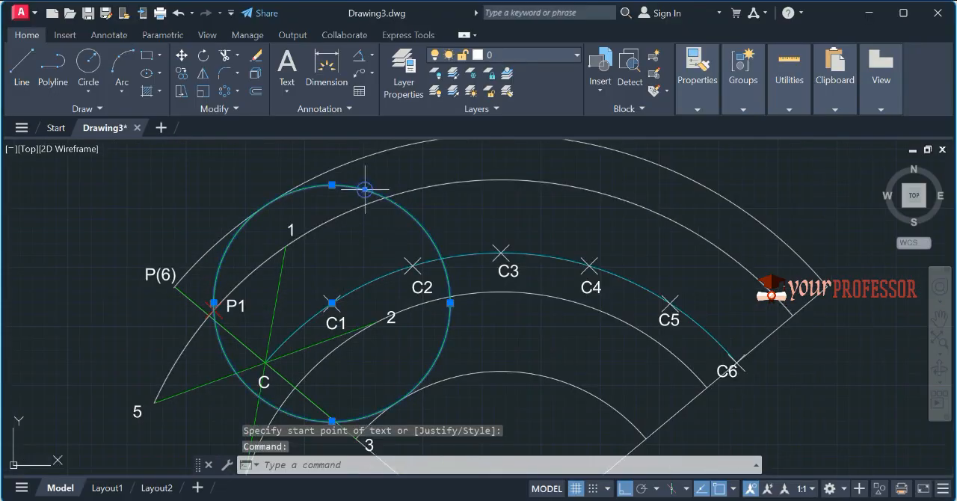
pyautogui.click(332, 302)
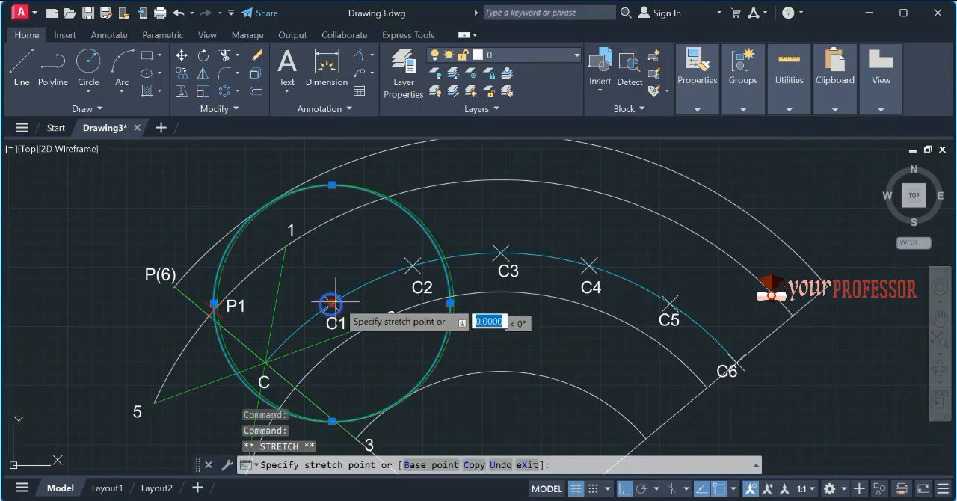
pyautogui.click(411, 264)
# Step: Place a point where the circle centred on C2 crosses the arc through points 2 and 4, and label it P2
pyautogui.write('PO')
pyautogui.press('Return')
pyautogui.moveTo(369, 346); pyautogui.dragTo(381, 288, button='middle')
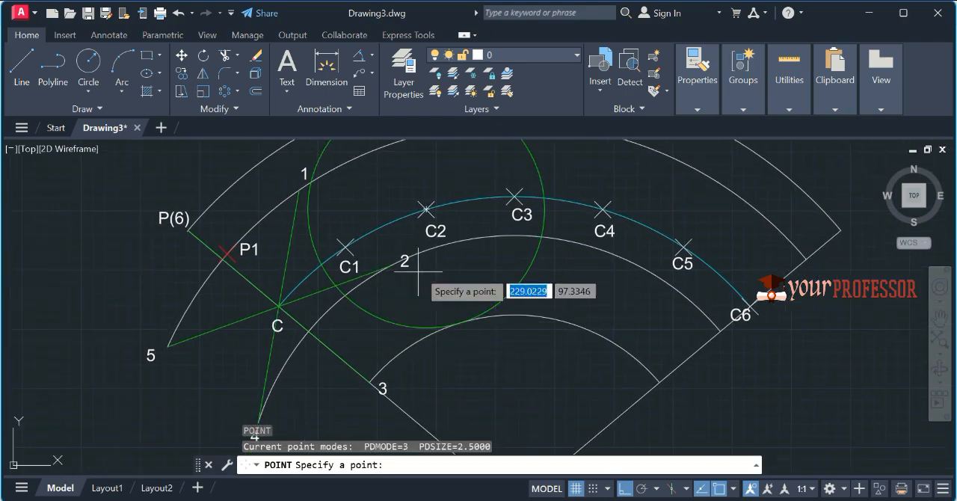
pyautogui.click(345, 295)
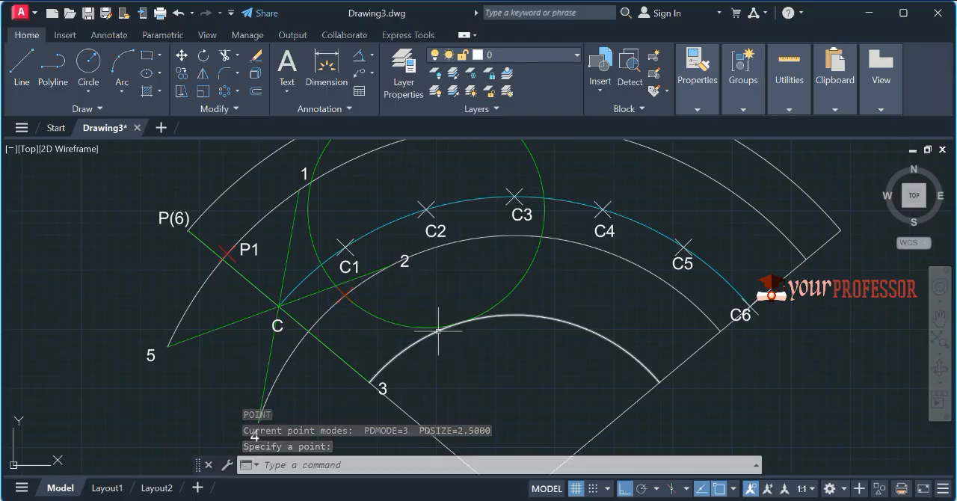
pyautogui.write('DT')
pyautogui.press('Return')
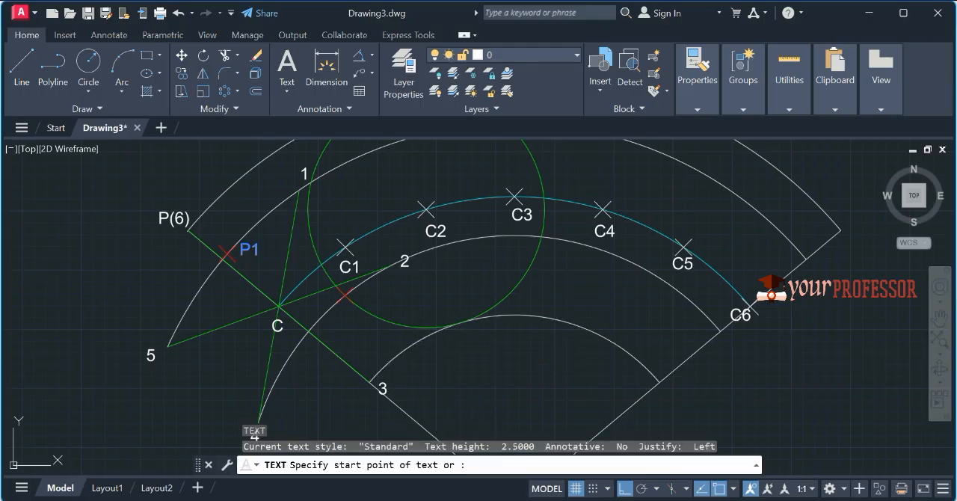
pyautogui.click(359, 299)
pyautogui.write('P2')
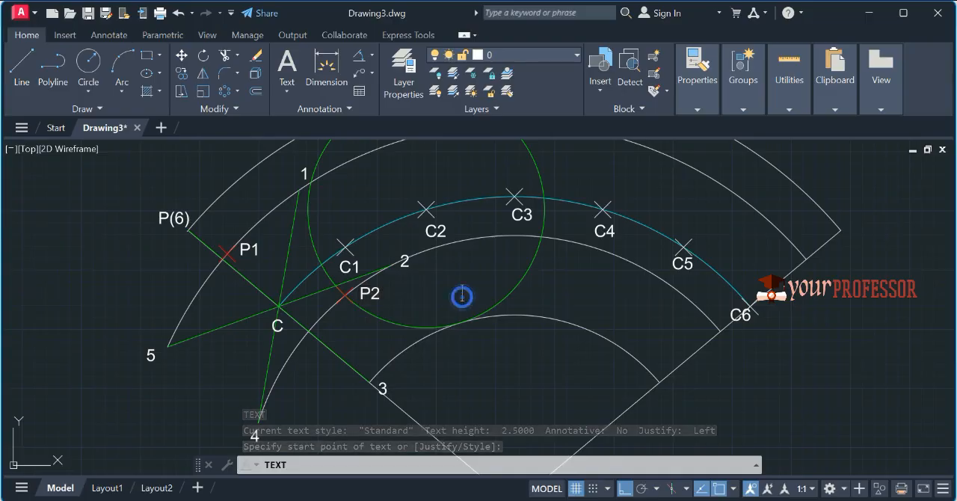
pyautogui.press('Escape')
# Step: Move the rolling circle so that its centre lies on C3
pyautogui.click(511, 296)
pyautogui.click(490, 280)
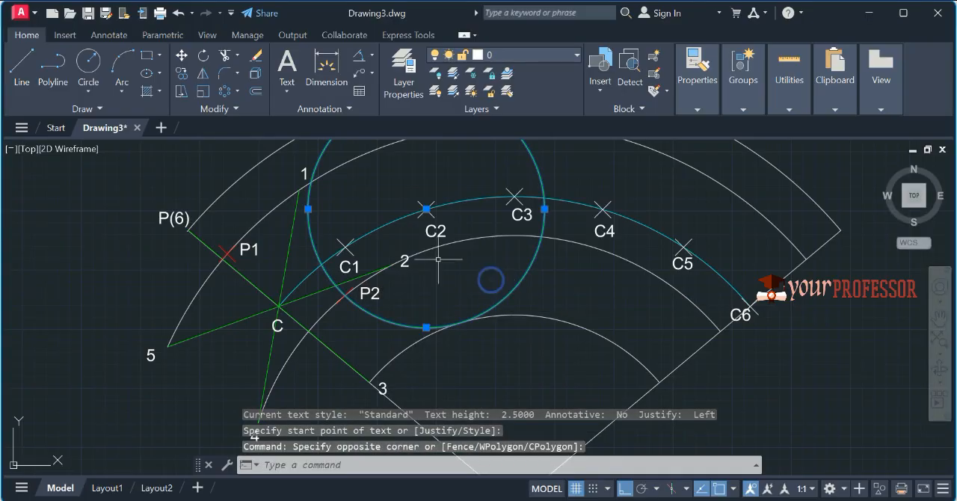
pyautogui.click(426, 209)
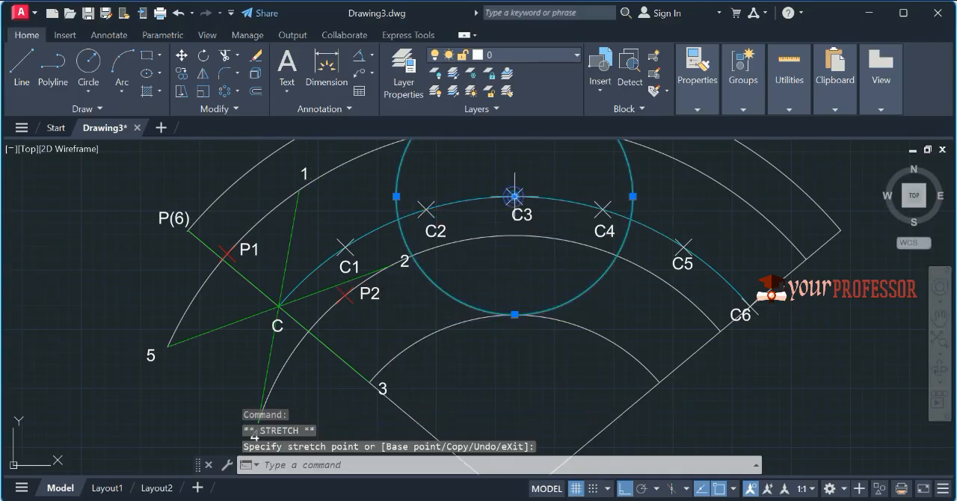
# Step: Place a point where the circle centred on C3 touches the arc through point 3, and label it P3
pyautogui.press('Escape')
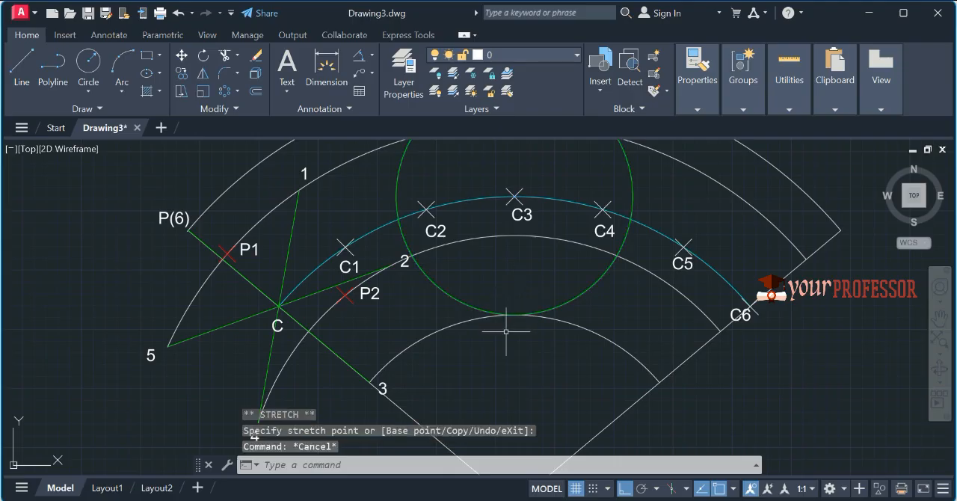
pyautogui.write('point')
pyautogui.press('Return')
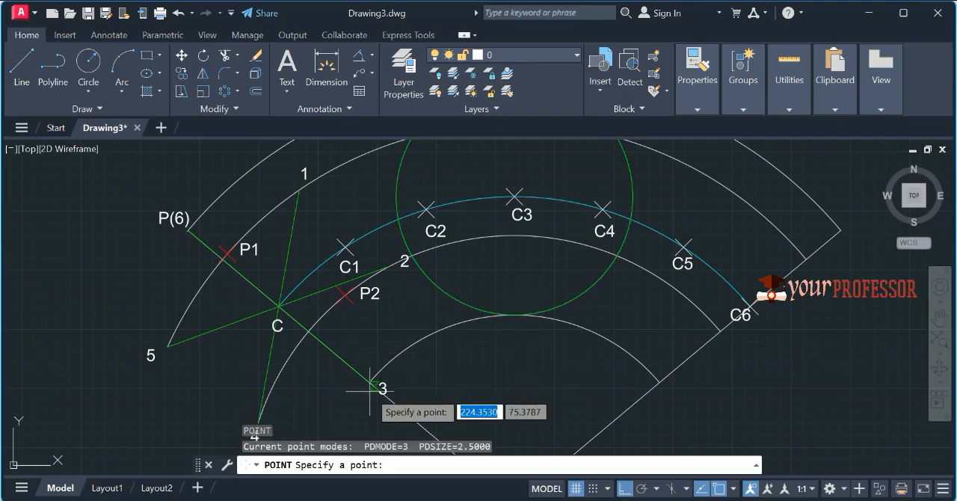
pyautogui.click(513, 315)
pyautogui.press('Escape')
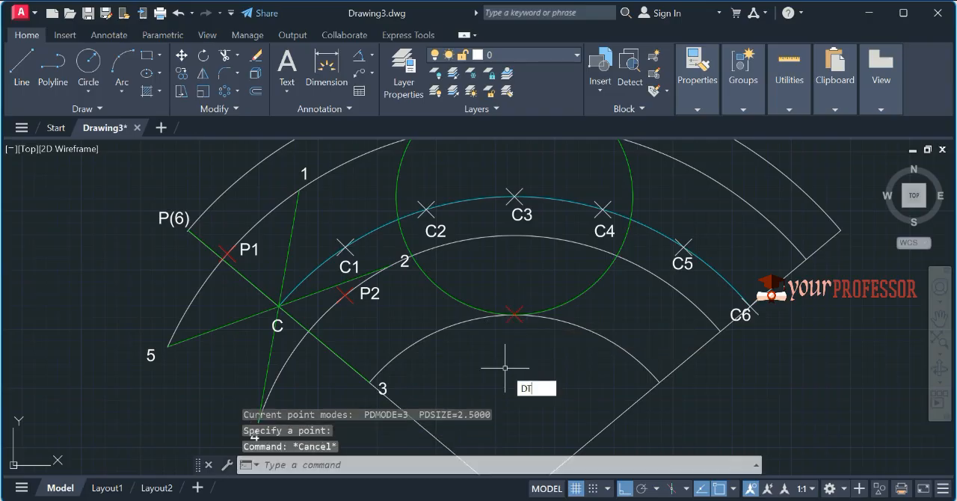
pyautogui.press('Return')
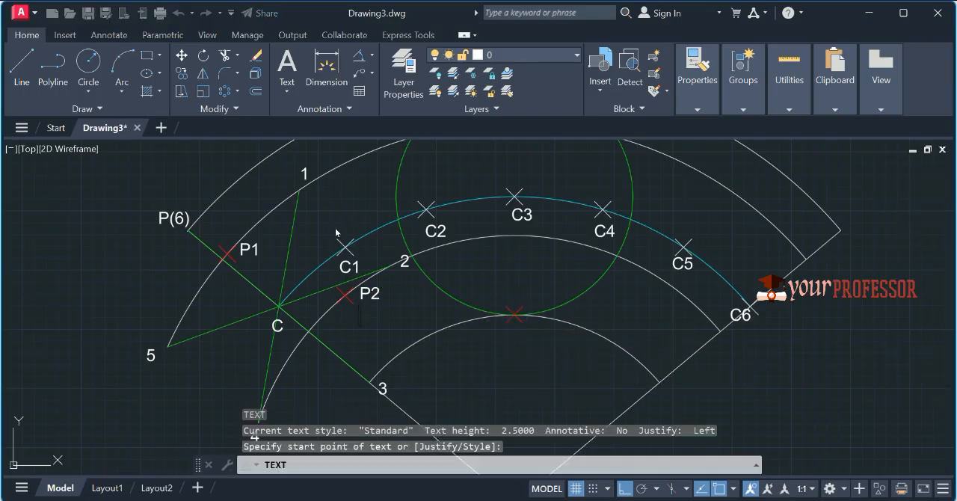
pyautogui.write('3')
pyautogui.press('Return')
pyautogui.press('Return')
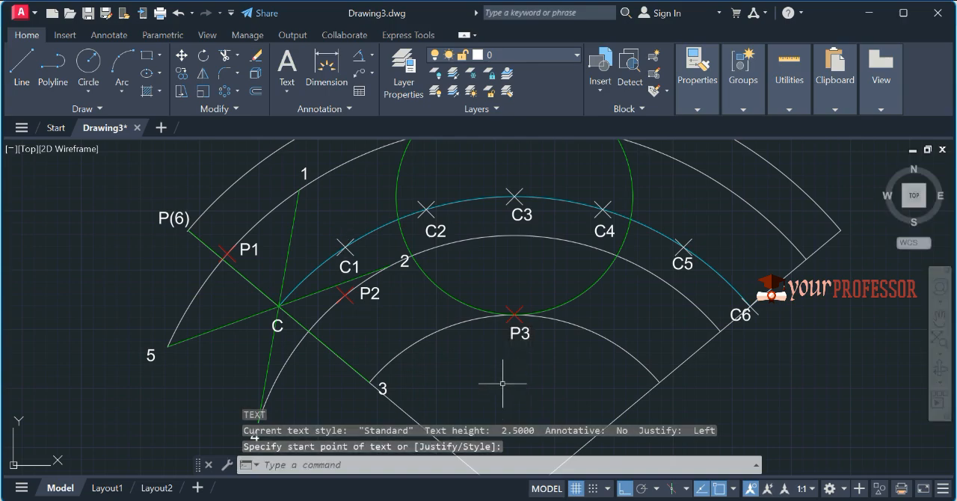
# Step: Move the rolling circle so that its centre lies on C4
pyautogui.click(593, 295)
pyautogui.click(572, 281)
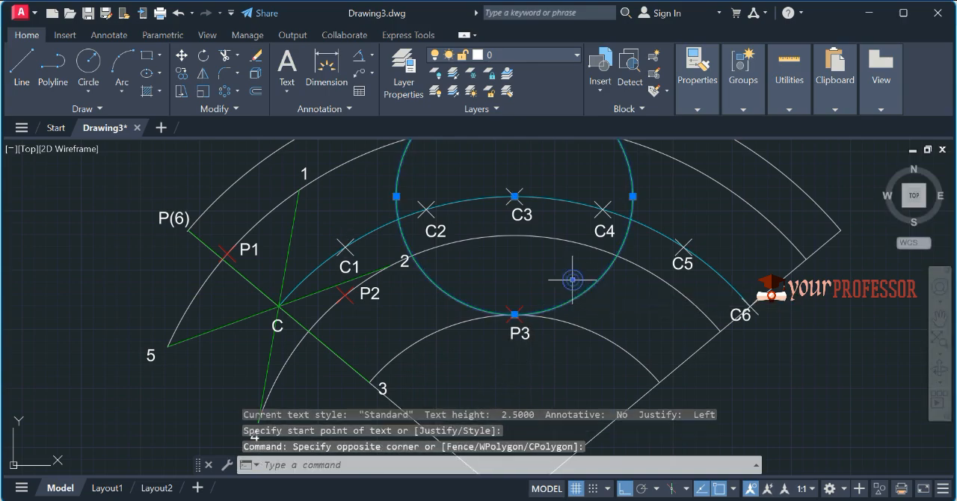
pyautogui.click(514, 195)
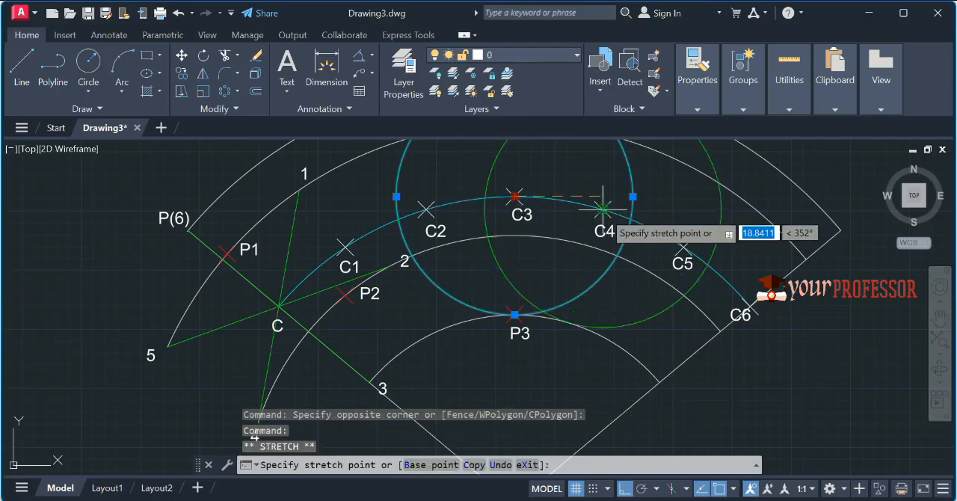
# Step: Place a point below C5 where the circle centred on C4 crosses the arc through points 2 and 4, and label it P4
pyautogui.write('po')
pyautogui.press('Return')
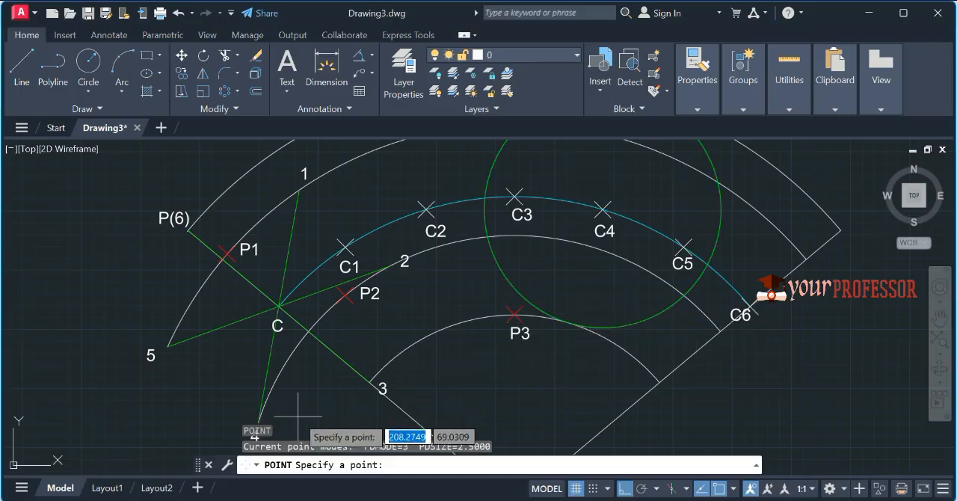
pyautogui.moveTo(285, 398); pyautogui.dragTo(290, 358, button='middle')
pyautogui.moveTo(483, 319); pyautogui.dragTo(473, 331, button='middle')
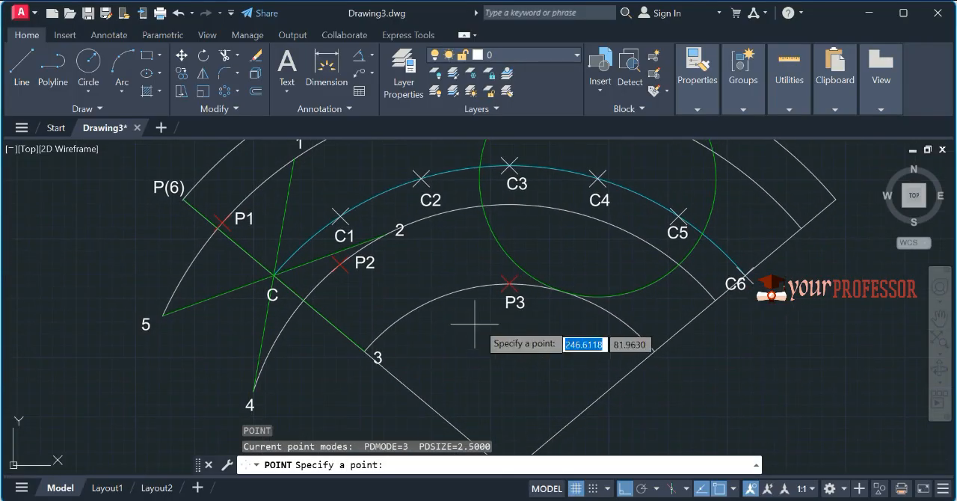
pyautogui.click(678, 267)
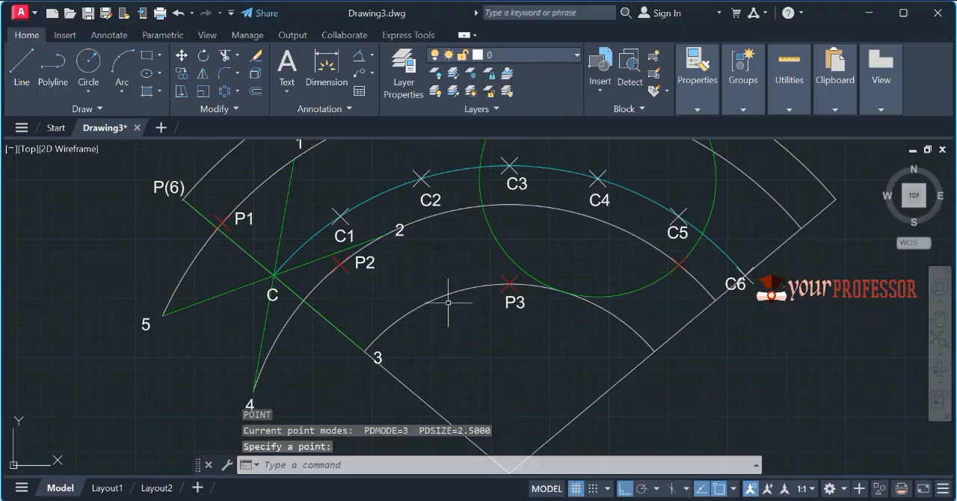
pyautogui.write('text')
pyautogui.press('Return')
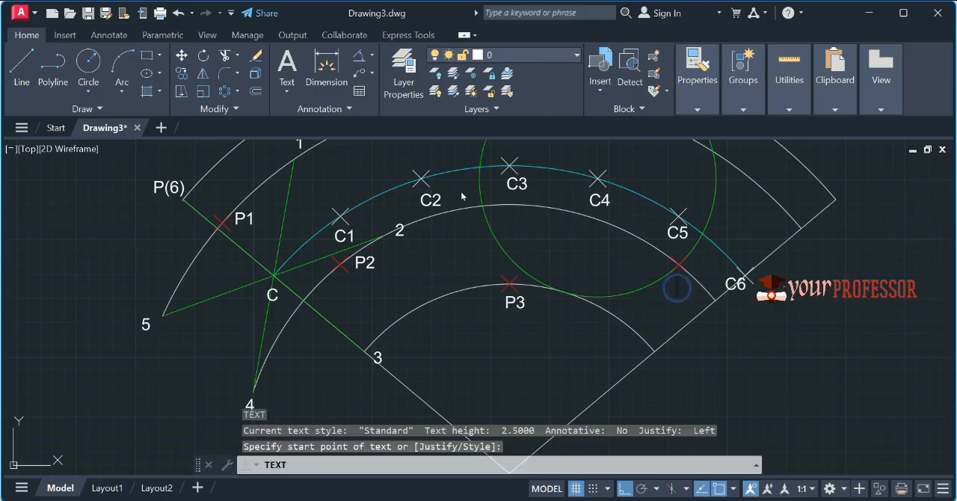
pyautogui.write('P4')
pyautogui.press('Return')
pyautogui.press('Return')
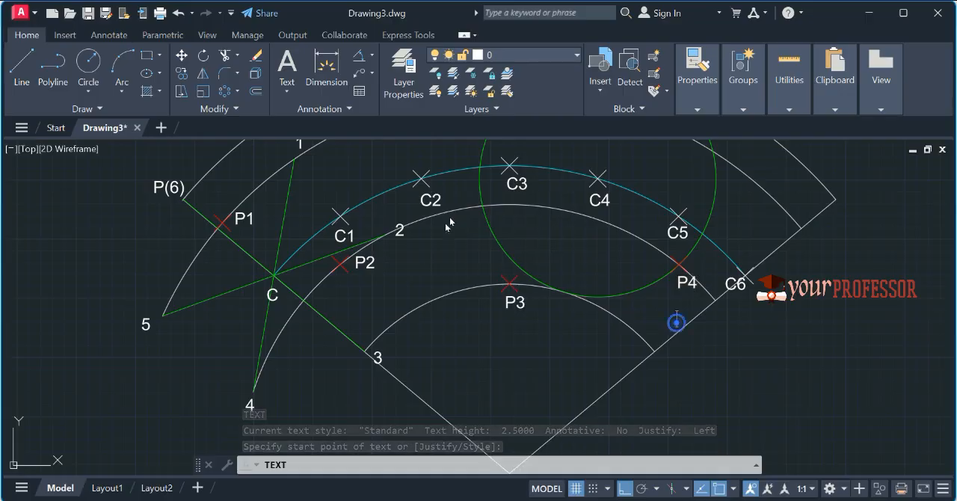
# Step: Move the rolling circle so that its centre lies on C5
pyautogui.click(655, 296)
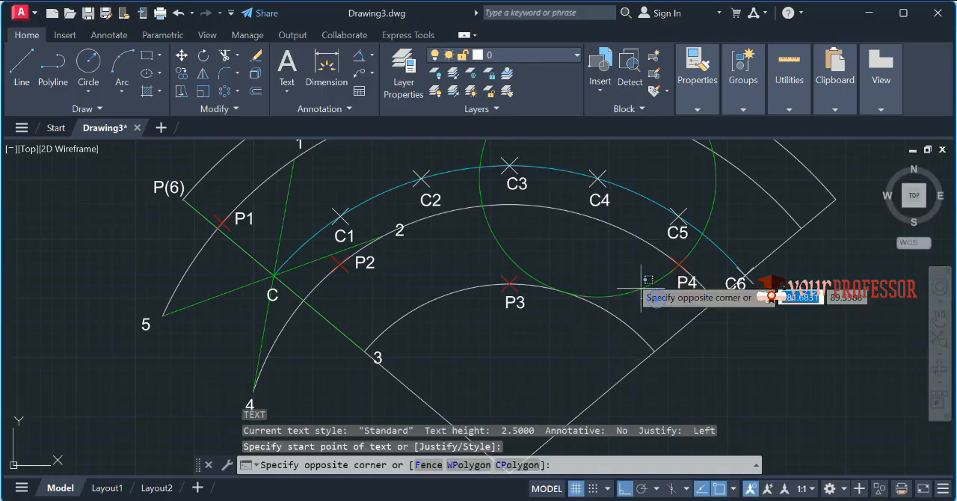
pyautogui.click(629, 274)
pyautogui.click(597, 178)
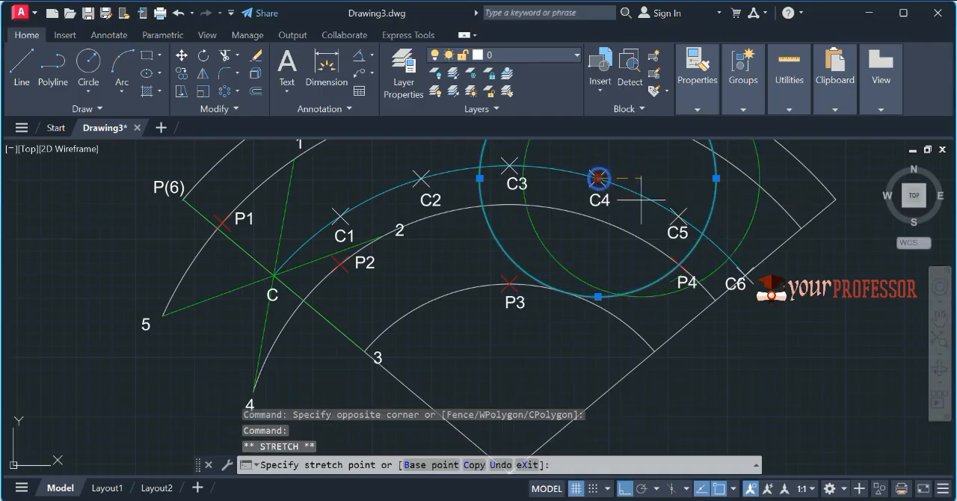
pyautogui.click(678, 215)
# Step: Place a point where the circle centred on C5 crosses the arc through points 1 and 5, and label it P5
pyautogui.moveTo(513, 283); pyautogui.dragTo(490, 323, button='middle')
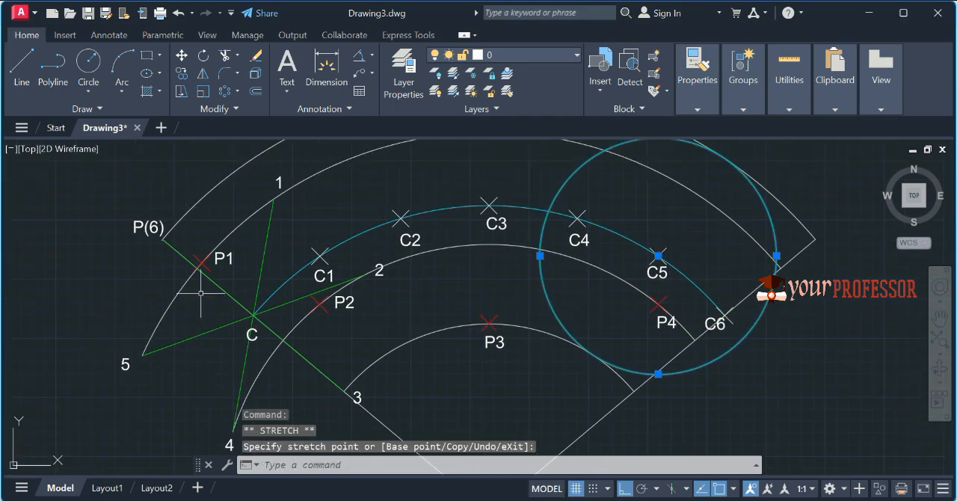
pyautogui.write('PO')
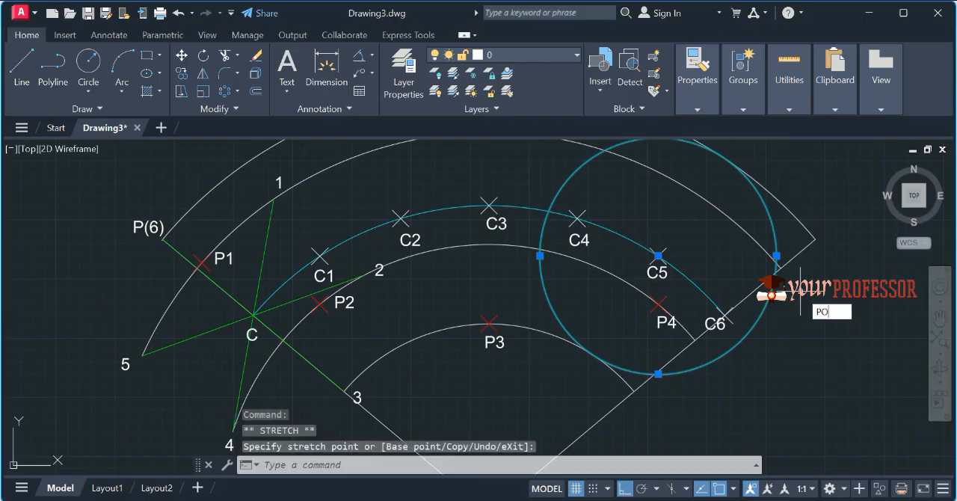
pyautogui.press('Return')
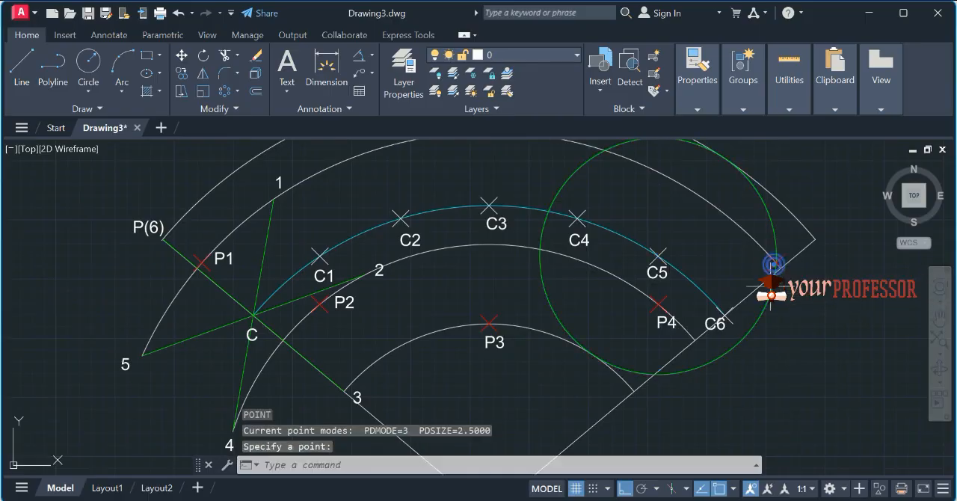
pyautogui.write('DT')
pyautogui.press('Return')
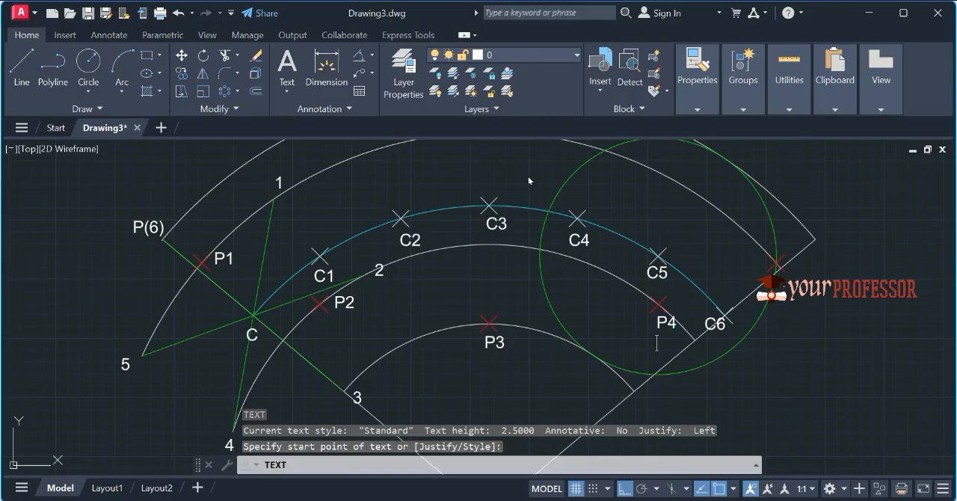
pyautogui.write('P5')
pyautogui.press('Return')
pyautogui.press('Return')
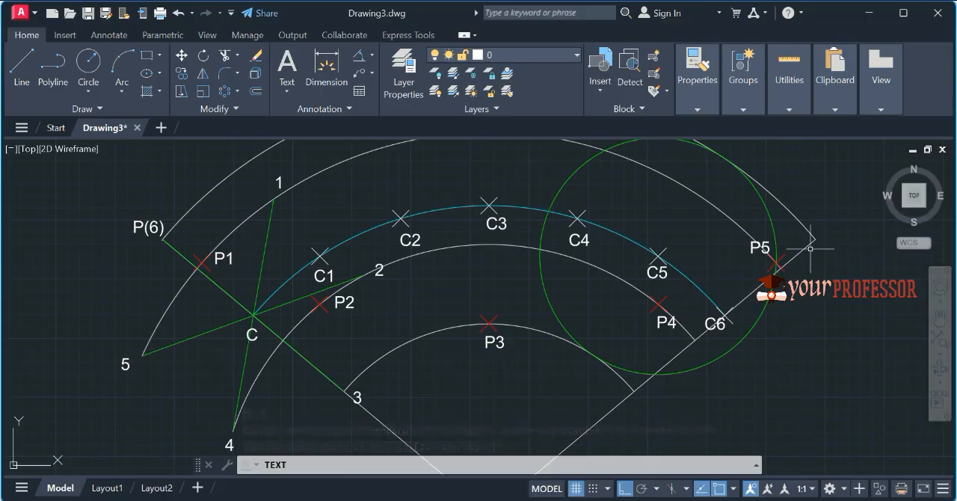
# Step: Move the rolling circle so that its centre lies on C6
pyautogui.click(767, 368)
pyautogui.click(707, 328)
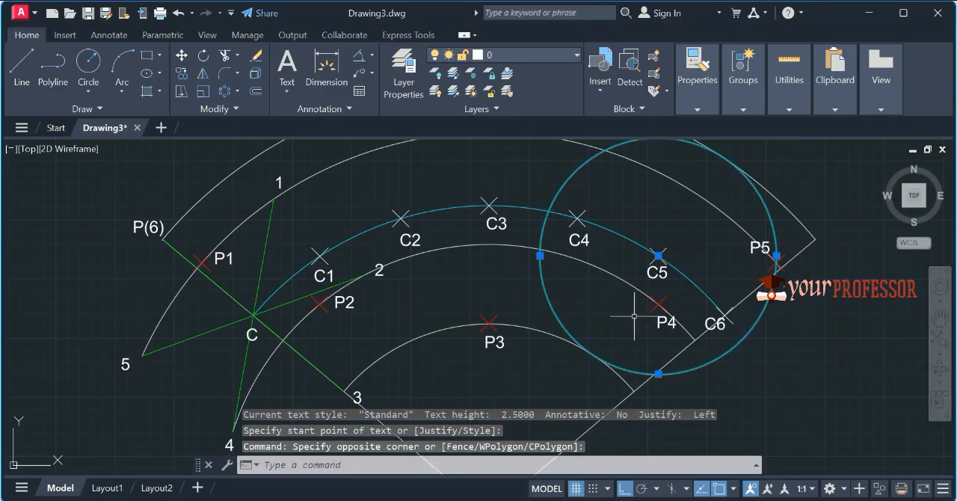
pyautogui.click(657, 255)
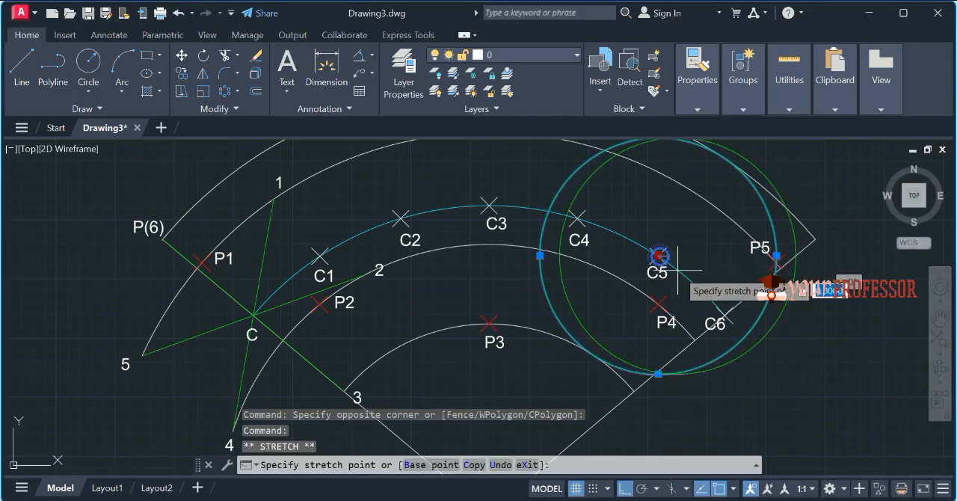
pyautogui.click(725, 314)
# Step: Place points at both ends of the directing arc: where the circle centred on C6 touches it and at P(6)
pyautogui.write('po')
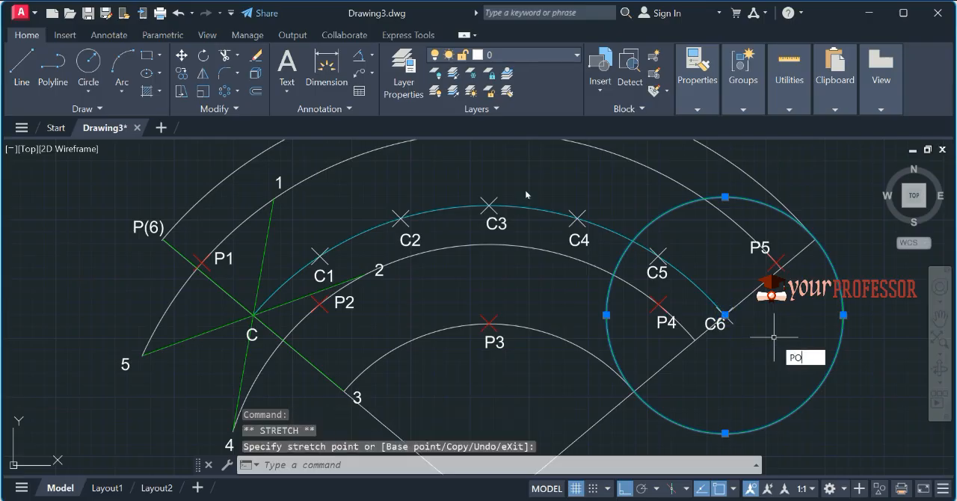
pyautogui.press('Return')
pyautogui.click(815, 239)
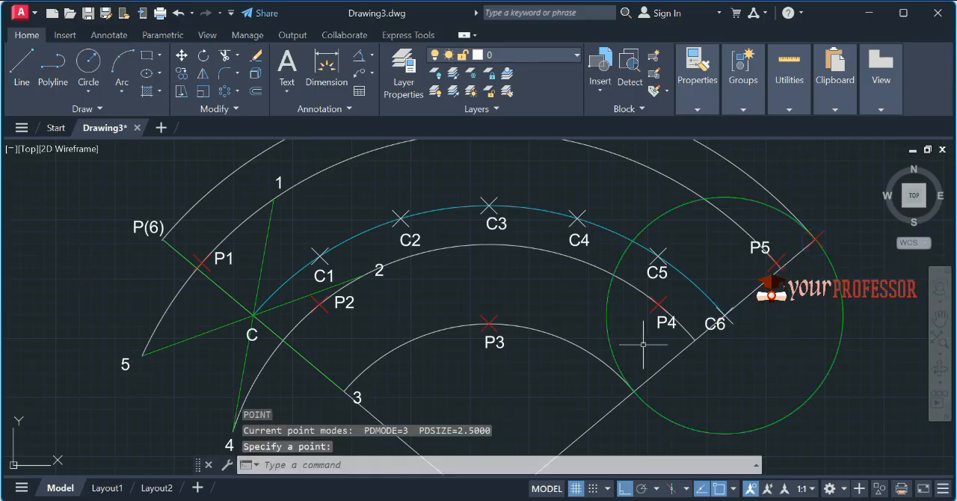
pyautogui.press('Return')
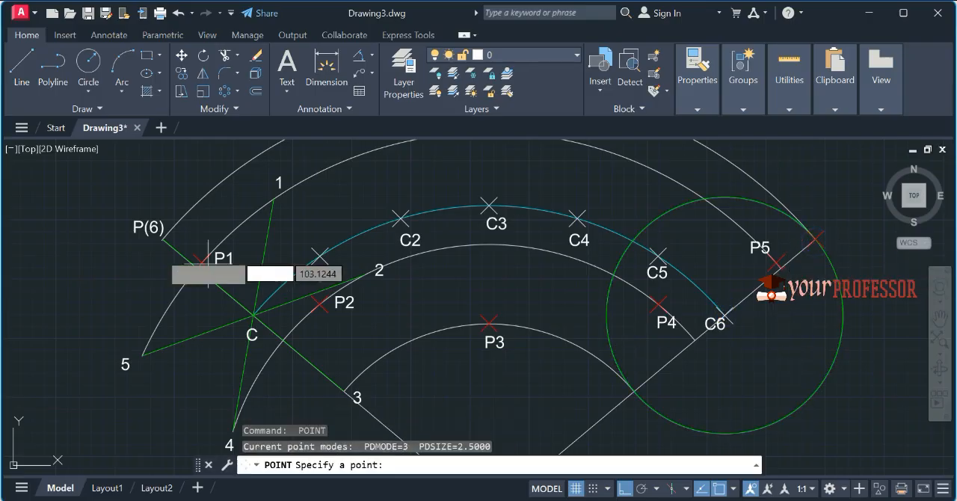
pyautogui.click(161, 239)
pyautogui.press('Escape')
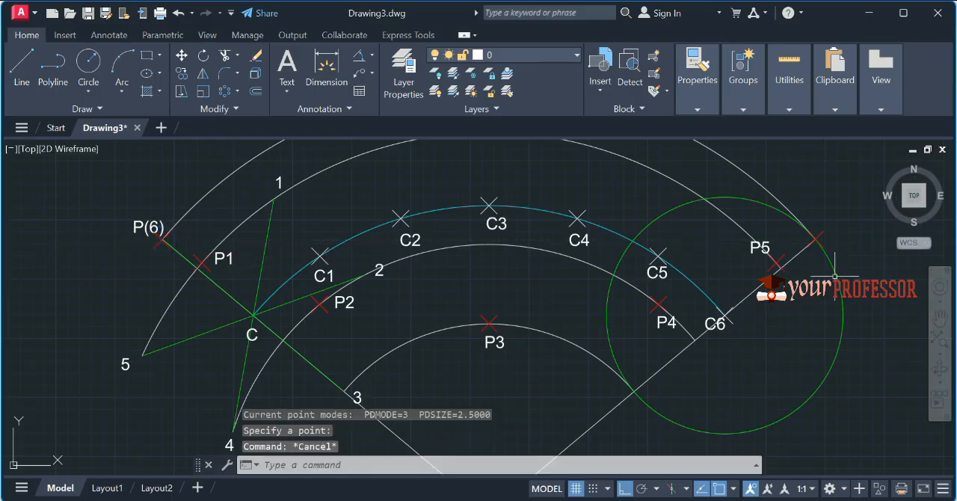
# Step: Add the text label P6 beside the red point at the end of the directing arc beyond C6
pyautogui.write('dt')
pyautogui.press('Return')
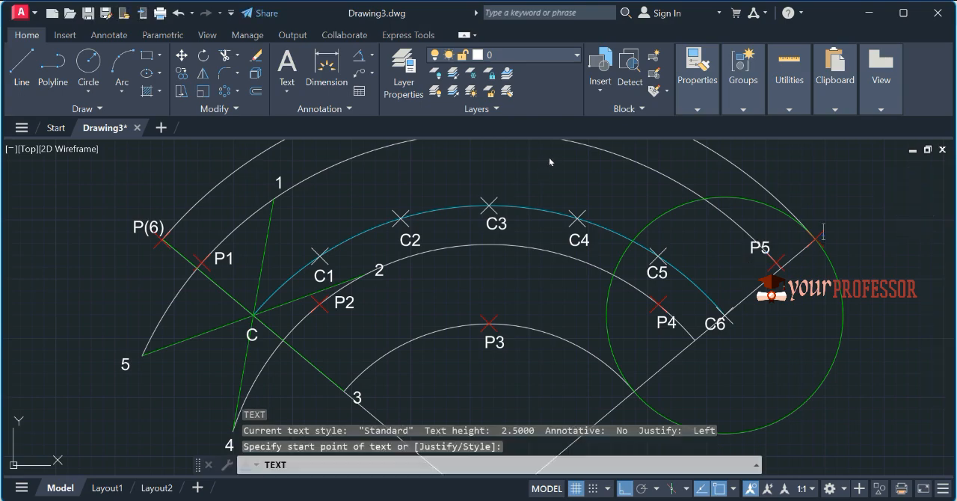
pyautogui.write('P6')
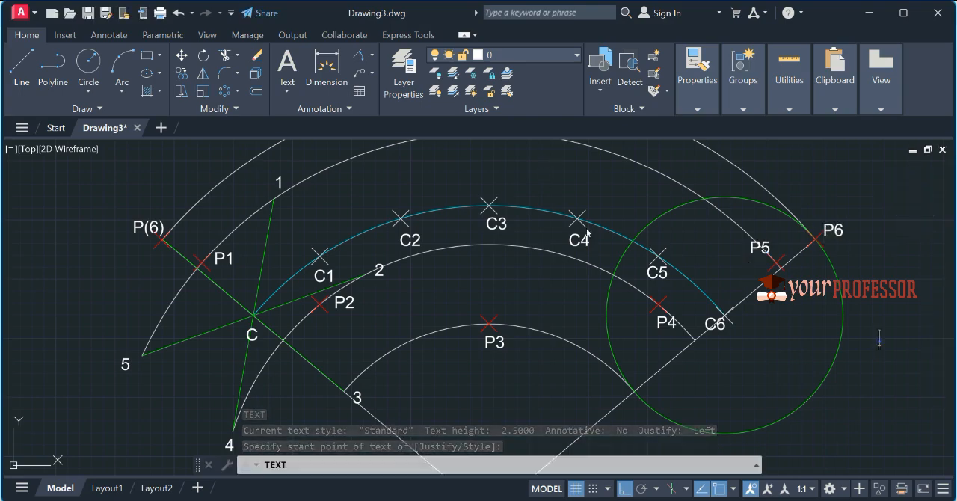
pyautogui.press('Return')
pyautogui.press('Return')
# Step: Move the rolling circle back so that its centre lies on the starting centre C
pyautogui.click(828, 420)
pyautogui.click(781, 373)
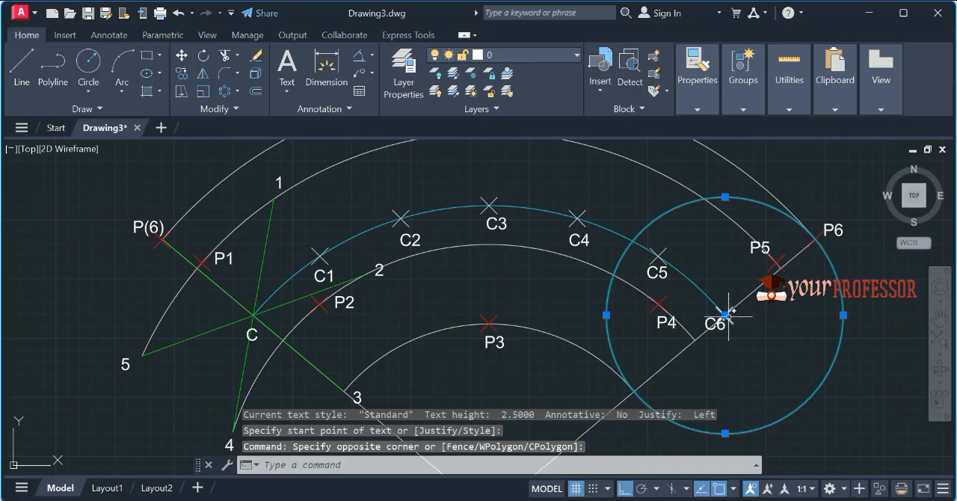
pyautogui.click(725, 315)
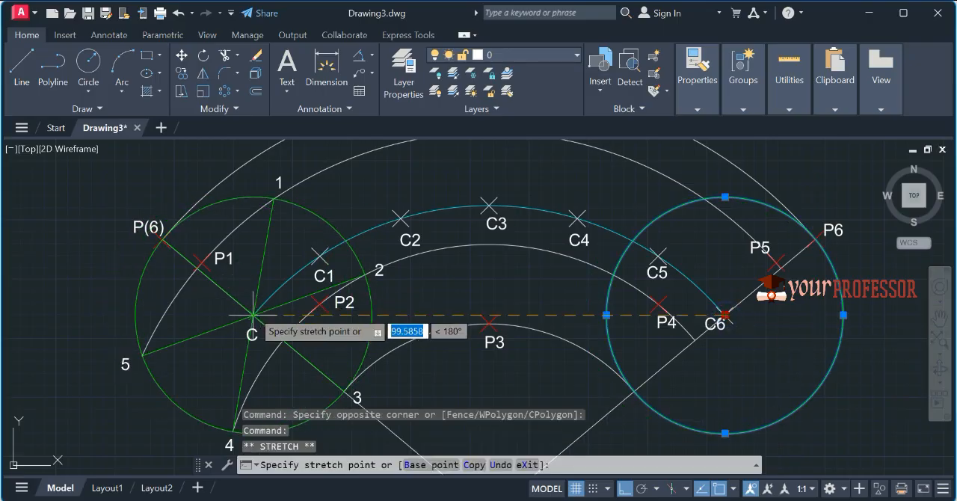
pyautogui.click(254, 315)
pyautogui.press('Escape')
# Step: Draw a fit-point spline from P(6) through P1, P2, P3, P4 and P5 to P6, with Ortho off
pyautogui.scroll(-2, 484, 278)
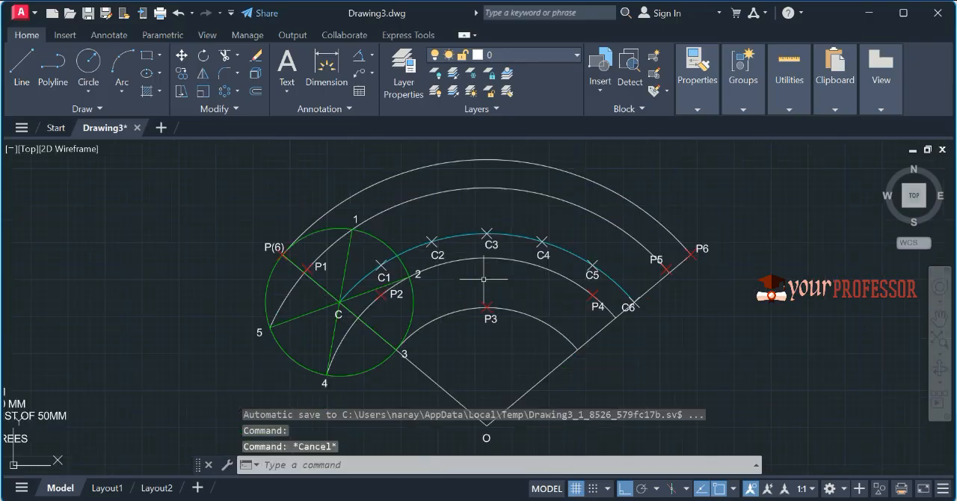
pyautogui.write('SPL')
pyautogui.press('Return')
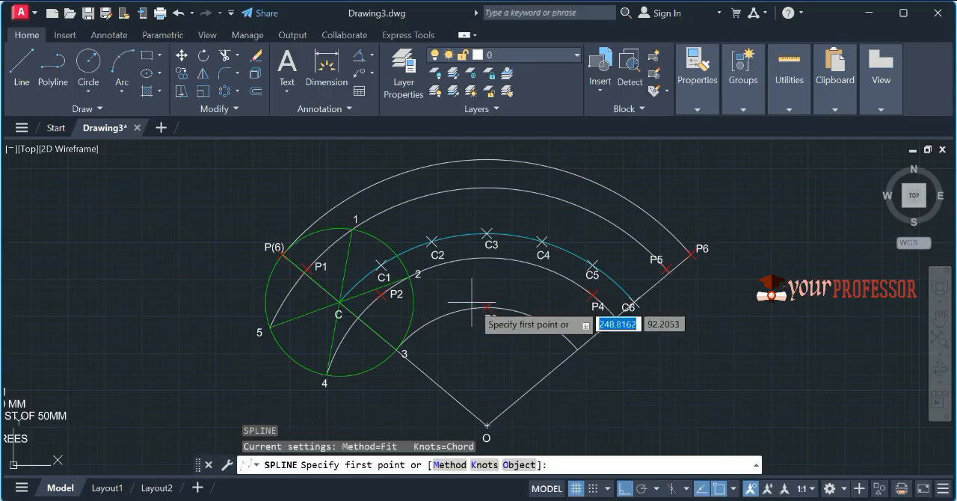
pyautogui.press('F8')
pyautogui.scroll(2, 280, 276)
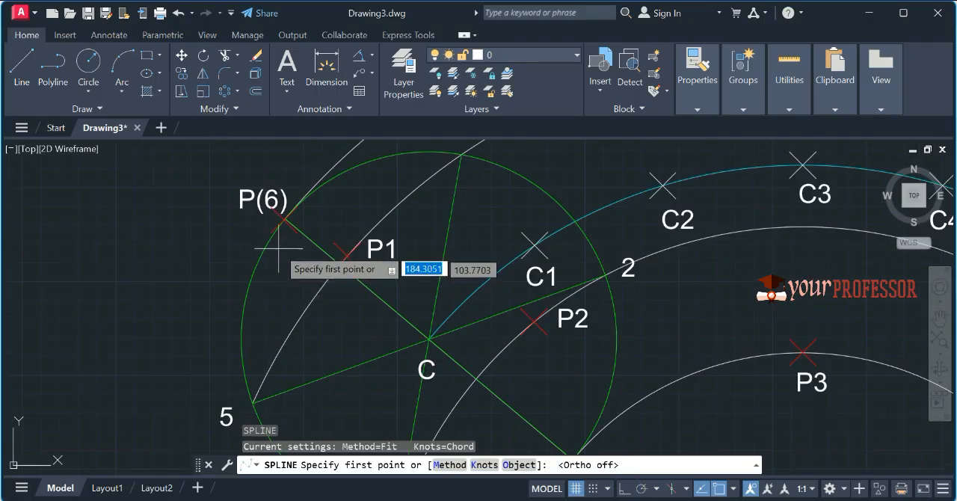
pyautogui.click(283, 222)
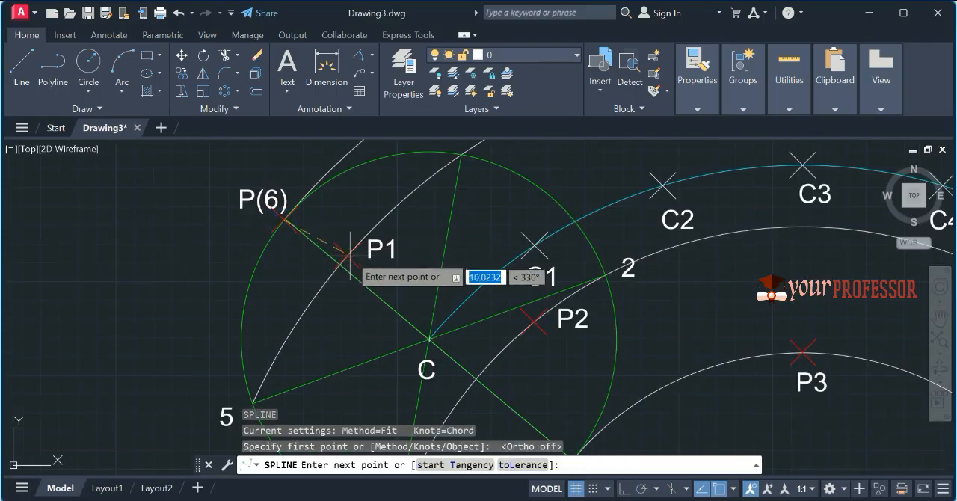
pyautogui.click(347, 256)
pyautogui.click(535, 321)
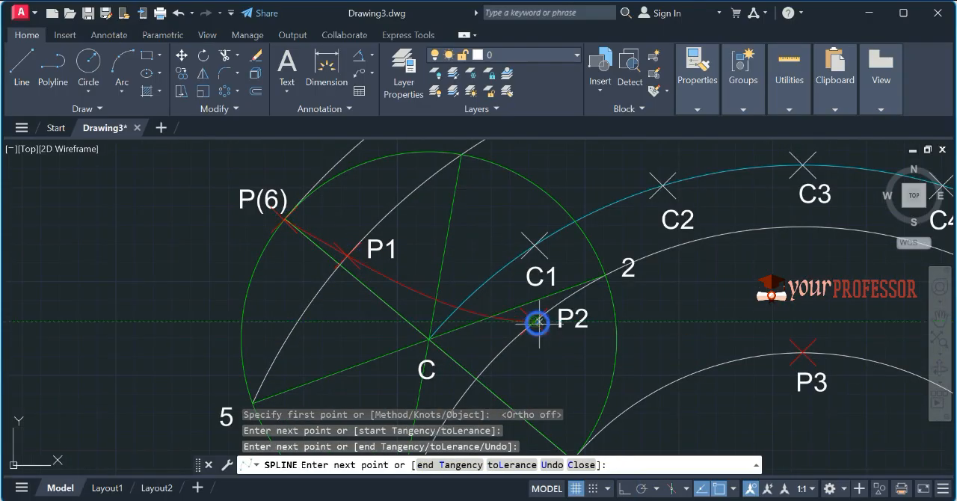
pyautogui.click(802, 351)
pyautogui.moveTo(801, 352); pyautogui.dragTo(431, 408, button='middle')
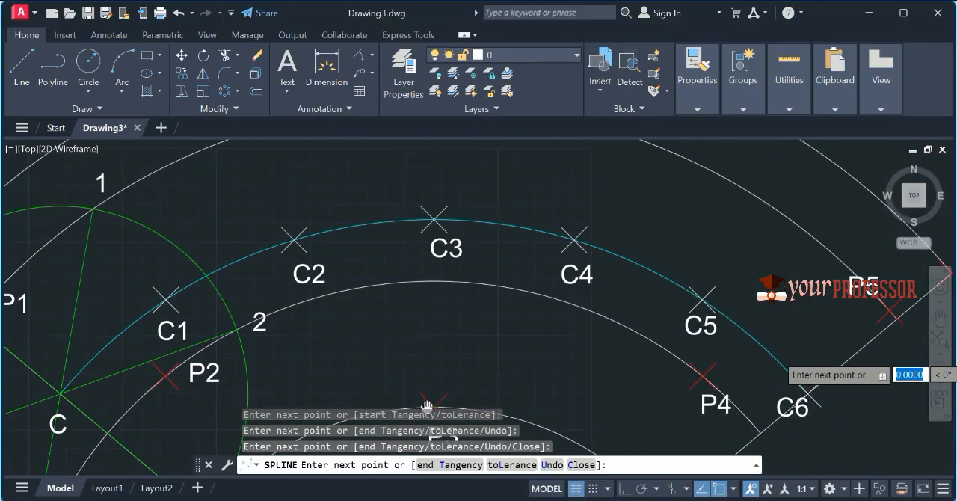
pyautogui.click(700, 375)
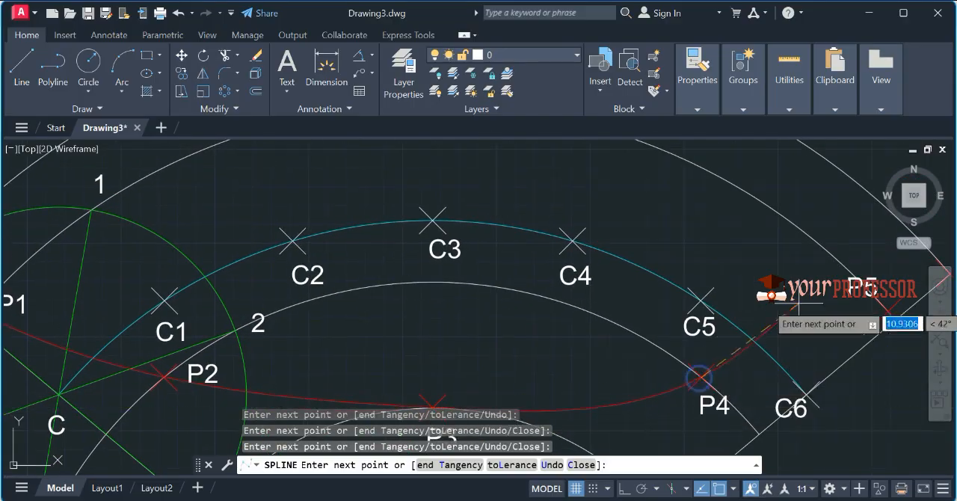
pyautogui.click(888, 309)
pyautogui.moveTo(778, 360); pyautogui.dragTo(558, 413, button='middle')
pyautogui.click(722, 326)
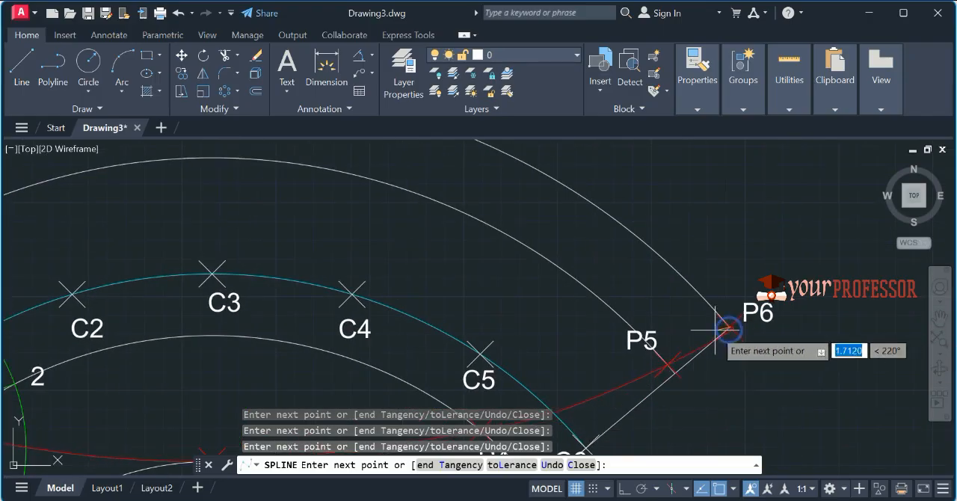
pyautogui.scroll(-3, 719, 328)
pyautogui.press('Return')
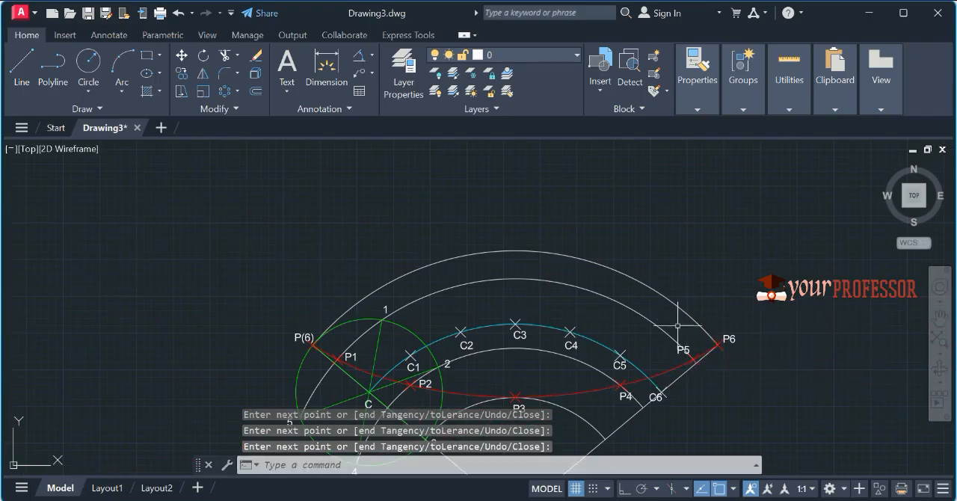
# Step: Set the lineweight of the red hypocycloid spline to 0.50 mm
pyautogui.scroll(-3, 572, 328)
pyautogui.scroll(5, 591, 351)
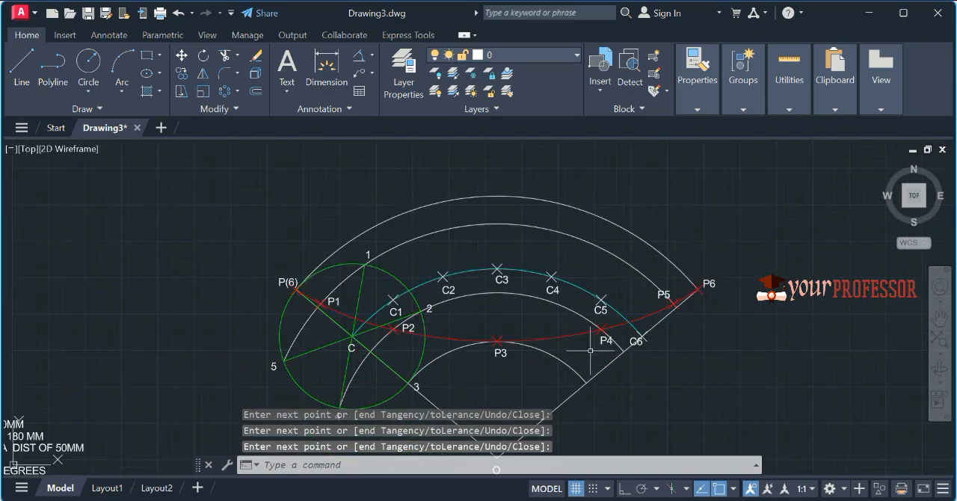
pyautogui.scroll(-3, 576, 340)
pyautogui.click(576, 340)
pyautogui.click(567, 333)
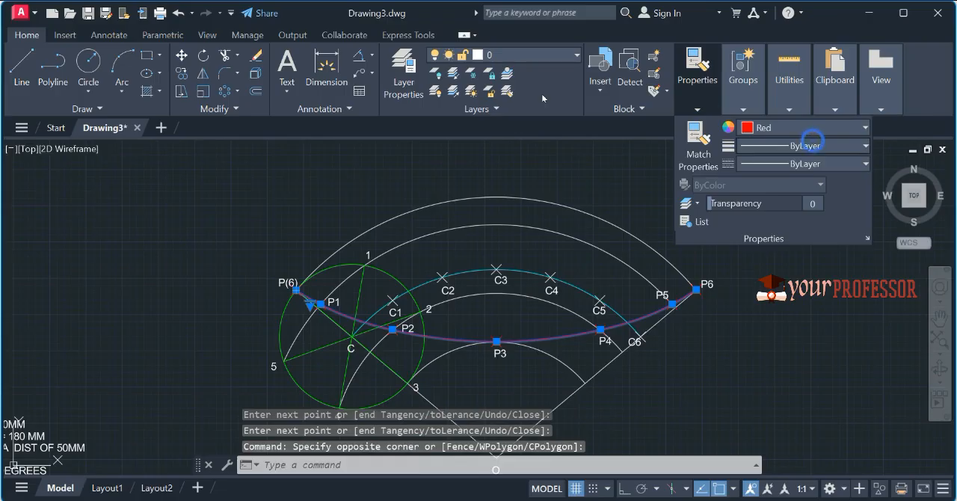
pyautogui.click(813, 142)
pyautogui.scroll(-2, 806, 249)
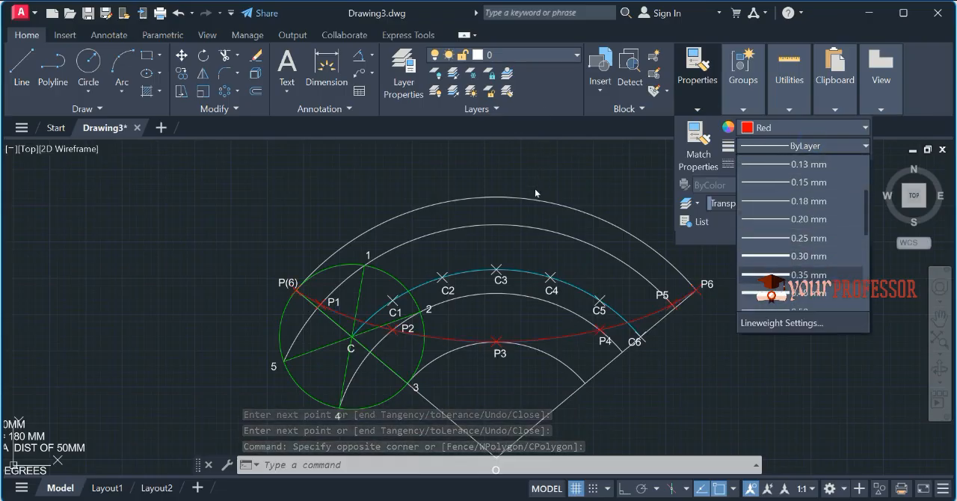
pyautogui.click(799, 258)
pyautogui.press('Escape')
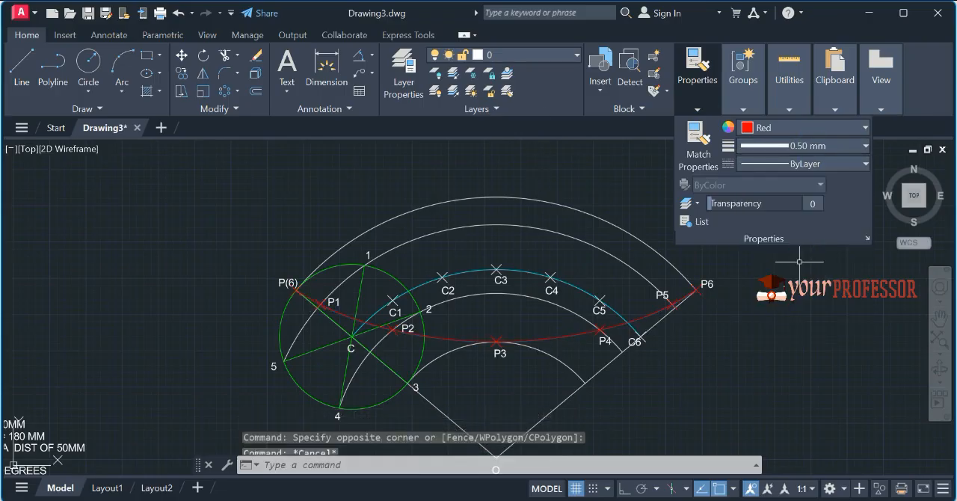
# Step: Turn on Display Lineweight for the drawing in the lineweight settings
pyautogui.press('Escape')
pyautogui.write('LW')
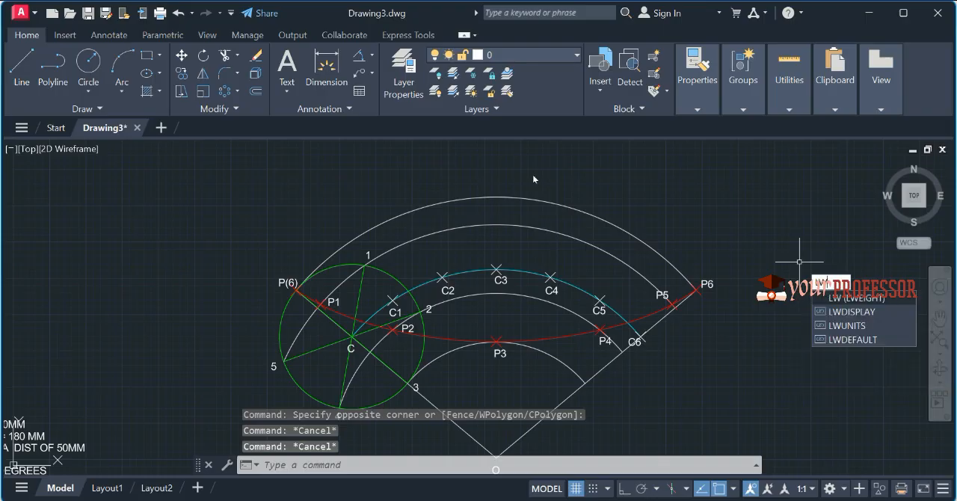
pyautogui.press('Return')
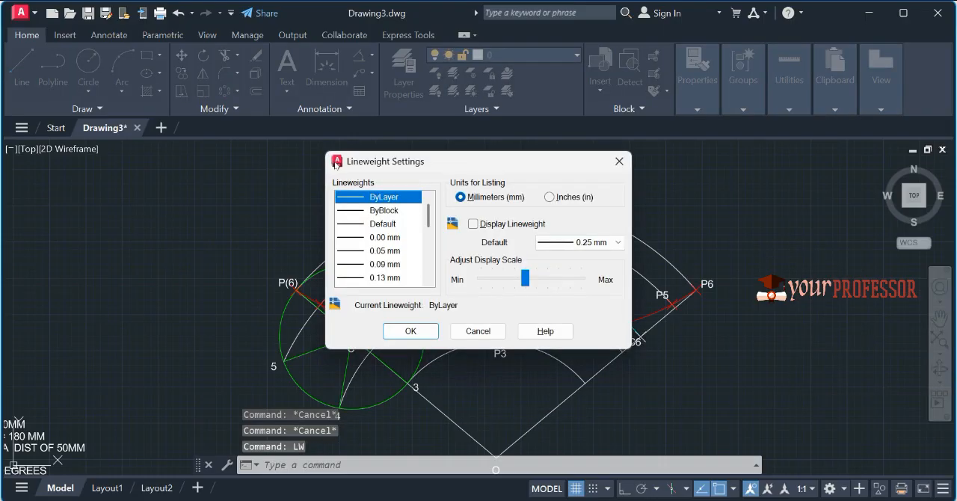
pyautogui.click(474, 224)
pyautogui.press('Return')
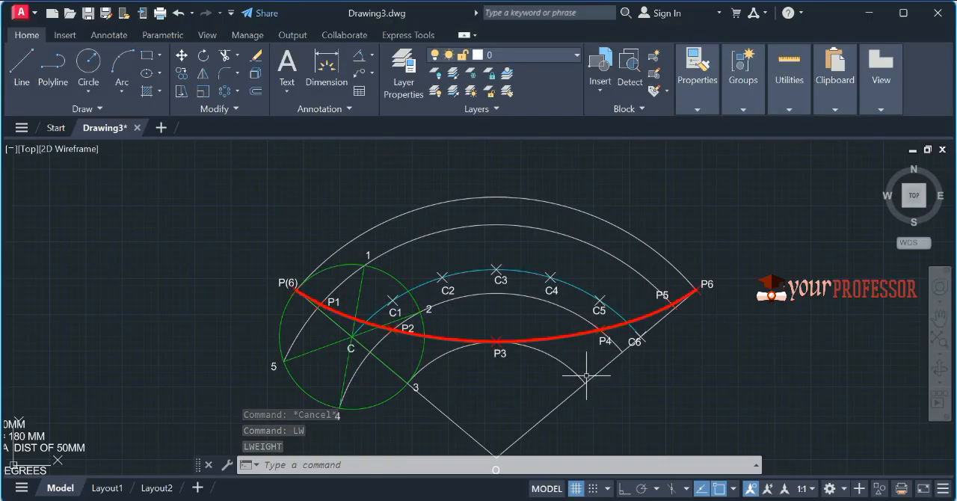
# Step: Move the four lines of specification text into the empty area to the right of centre O
pyautogui.moveTo(321, 385); pyautogui.dragTo(547, 262, button='middle')
pyautogui.click(308, 384)
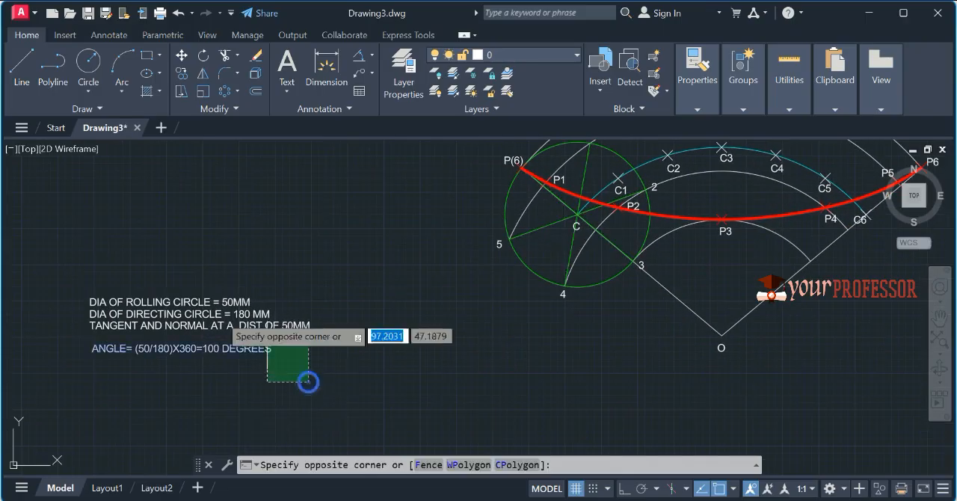
pyautogui.click(149, 268)
pyautogui.write('M')
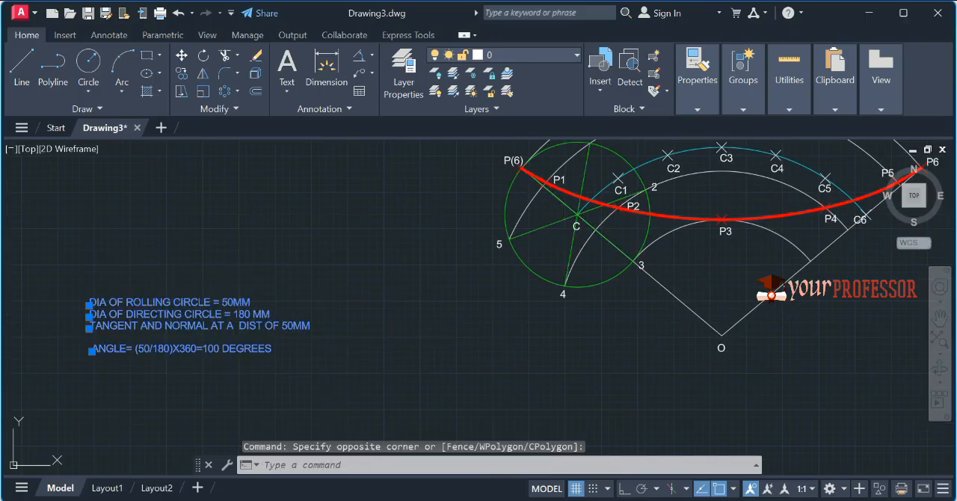
pyautogui.press('Return')
pyautogui.click(217, 310)
pyautogui.moveTo(676, 386); pyautogui.dragTo(320, 397, button='middle')
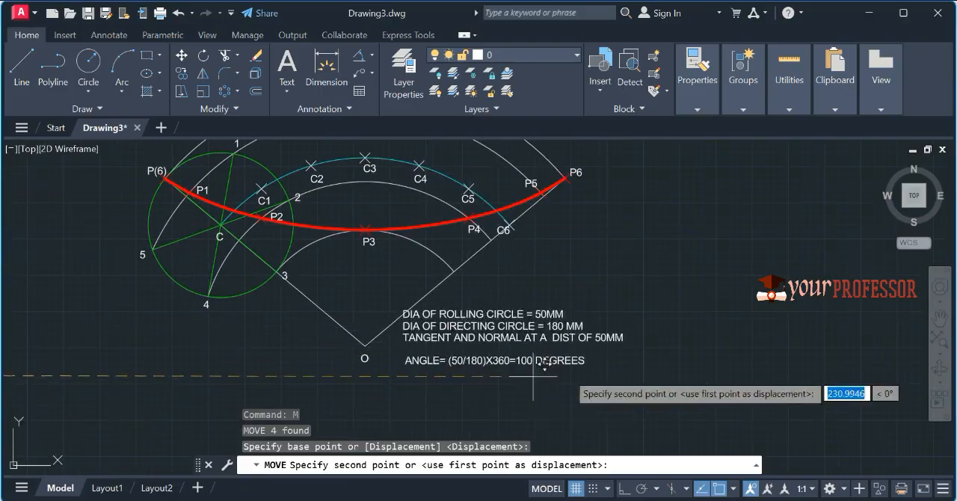
pyautogui.click(687, 375)
pyautogui.press('Escape')
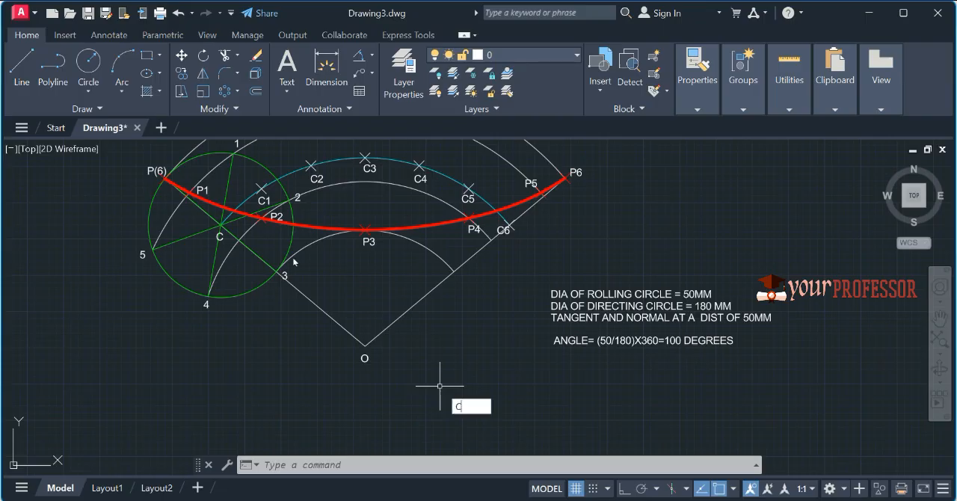
# Step: Draw a circle centred on O with a radius of 50 mm
pyautogui.press('Return')
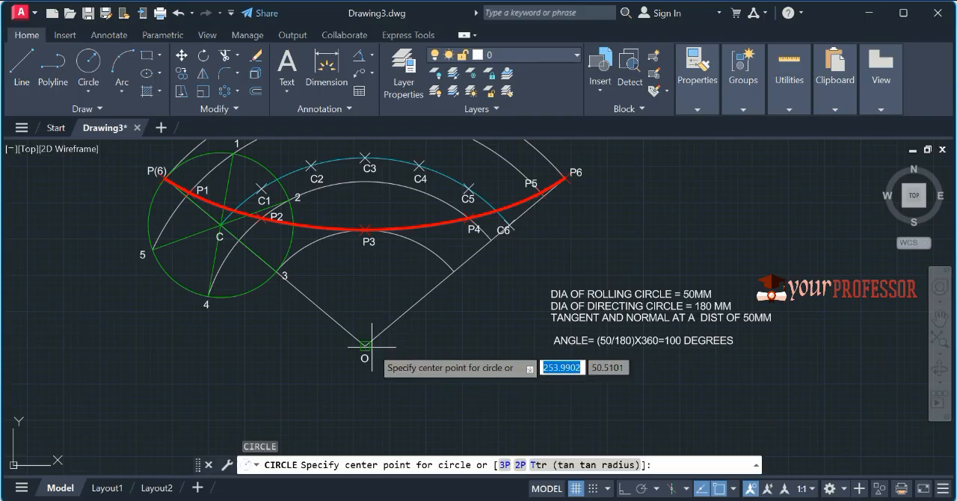
pyautogui.click(365, 346)
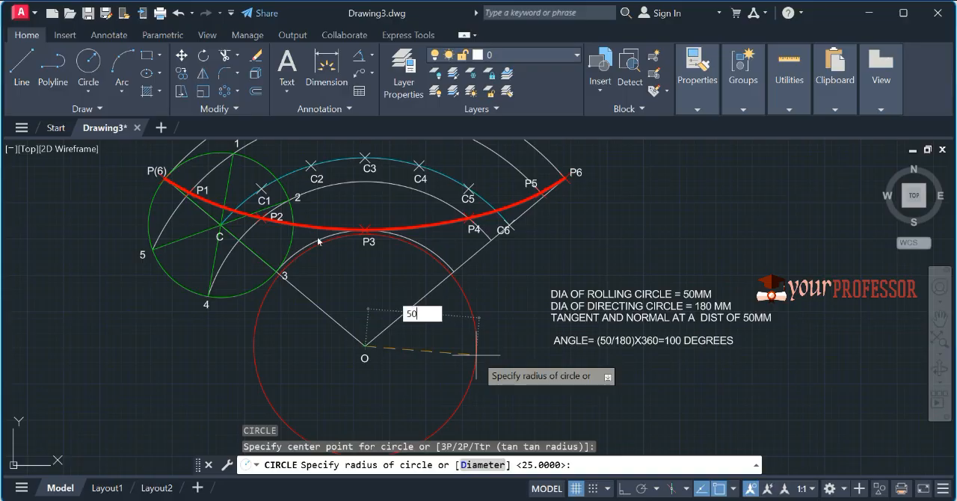
pyautogui.press('Return')
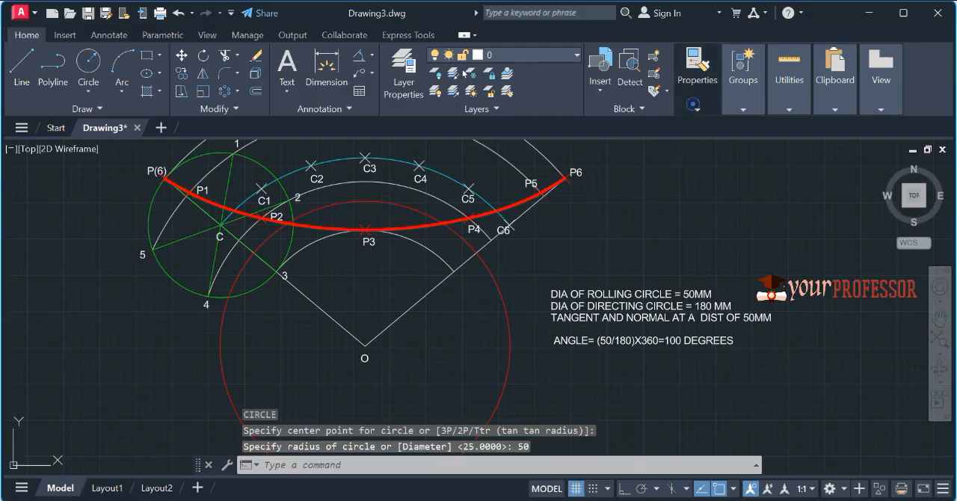
pyautogui.click(698, 79)
pyautogui.click(803, 127)
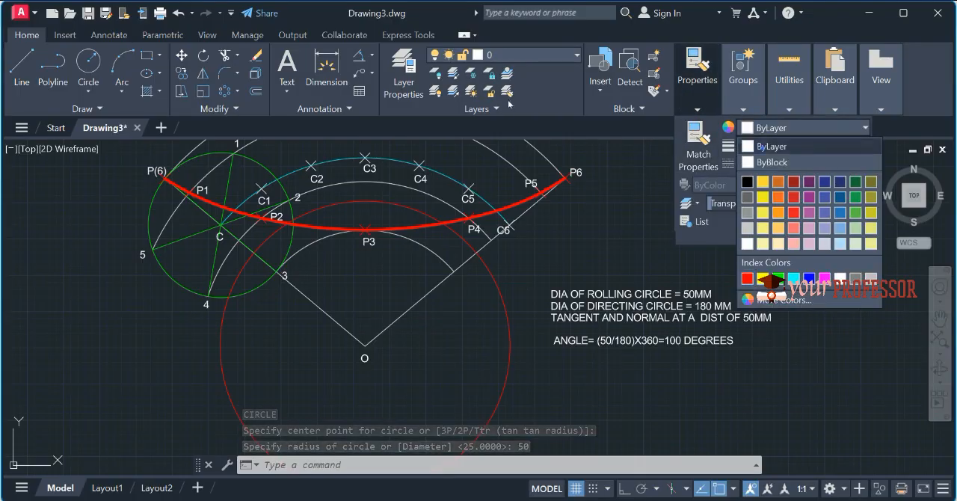
pyautogui.press('Escape')
pyautogui.press('Escape')
# Step: Place a point where the 50 mm radius circle crosses the hypocycloid between P3 and P4, and erase that circle
pyautogui.write('PO')
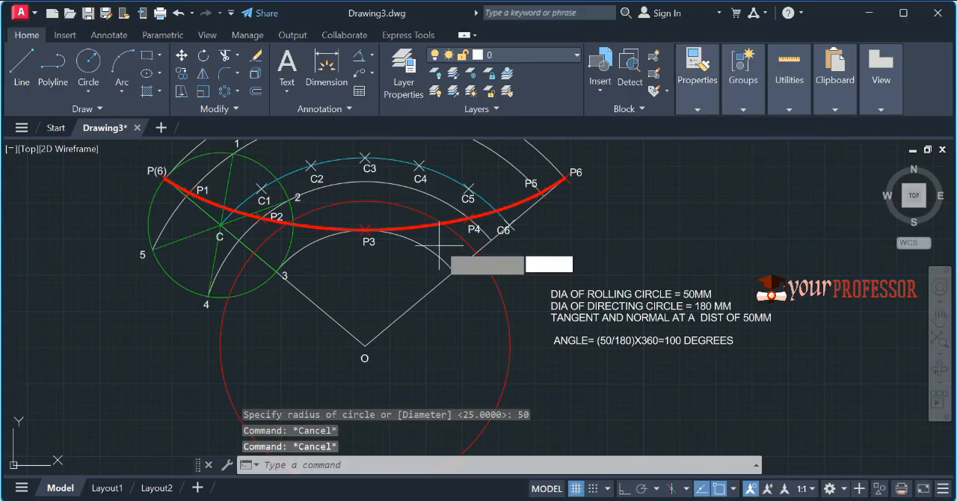
pyautogui.press('Return')
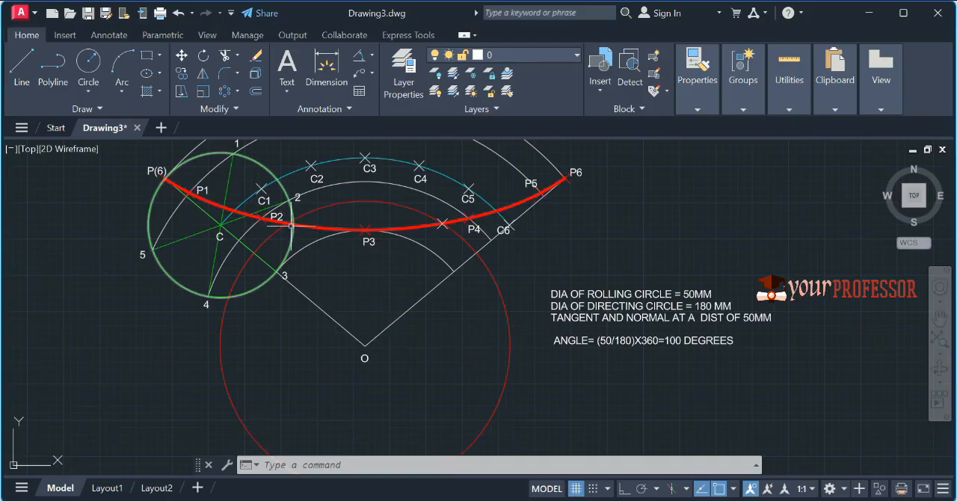
pyautogui.click(514, 391)
pyautogui.click(486, 378)
pyautogui.press('Delete')
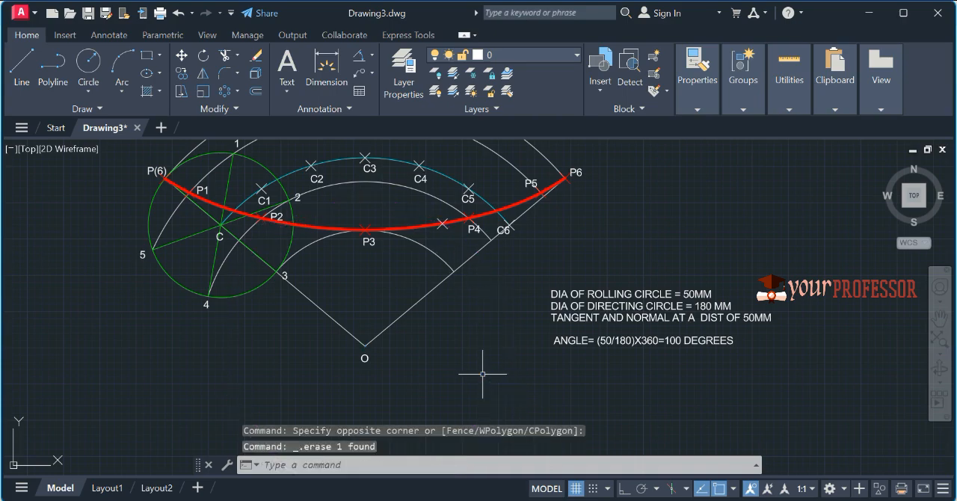
# Step: Add the text label Q below the new point between P3 and P4
pyautogui.write('DT')
pyautogui.press('Return')
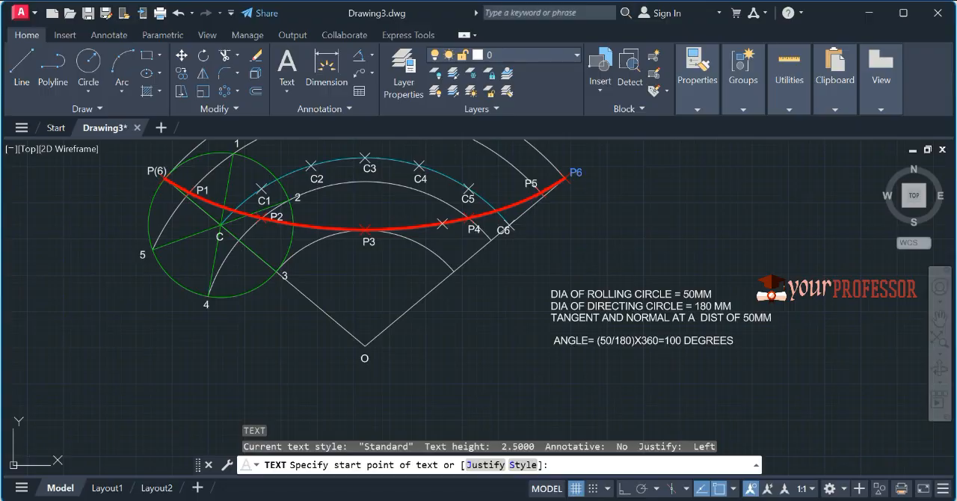
pyautogui.click(566, 179)
pyautogui.scroll(2, 281, 166)
pyautogui.scroll(-2, 299, 166)
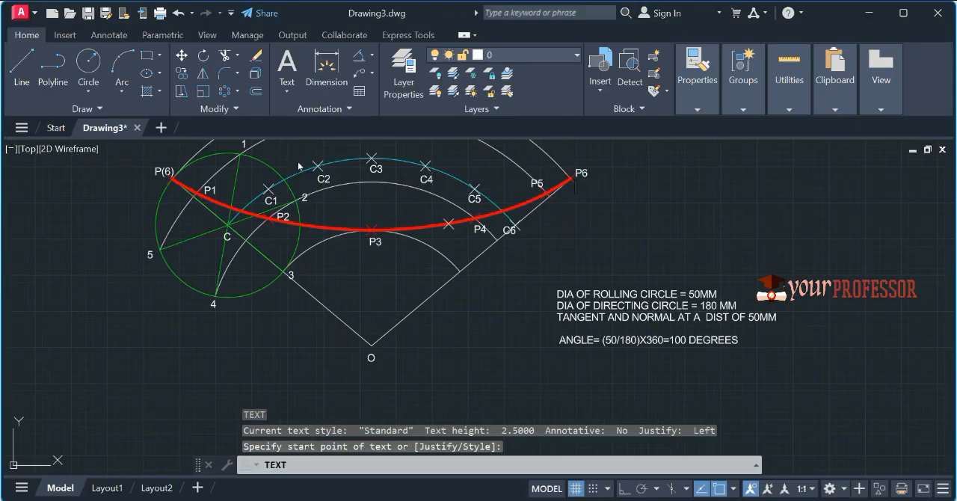
pyautogui.scroll(2, 443, 237)
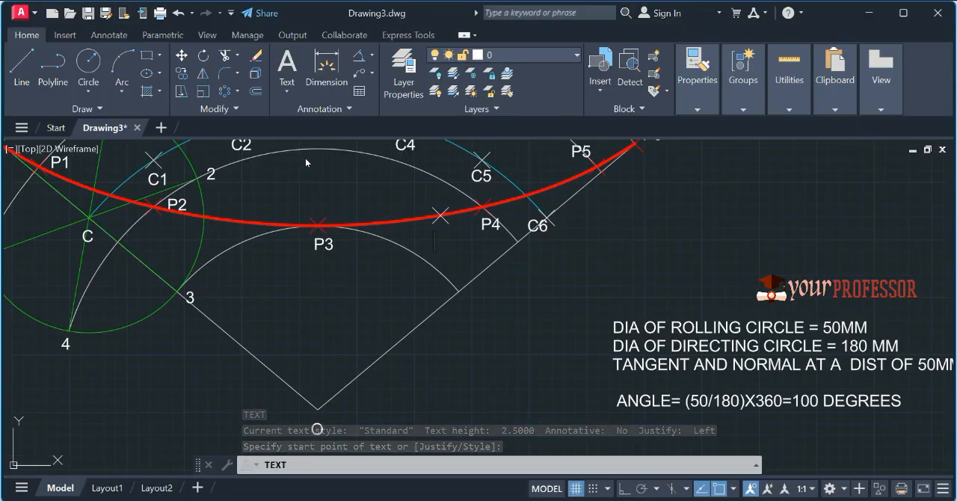
pyautogui.write('Q')
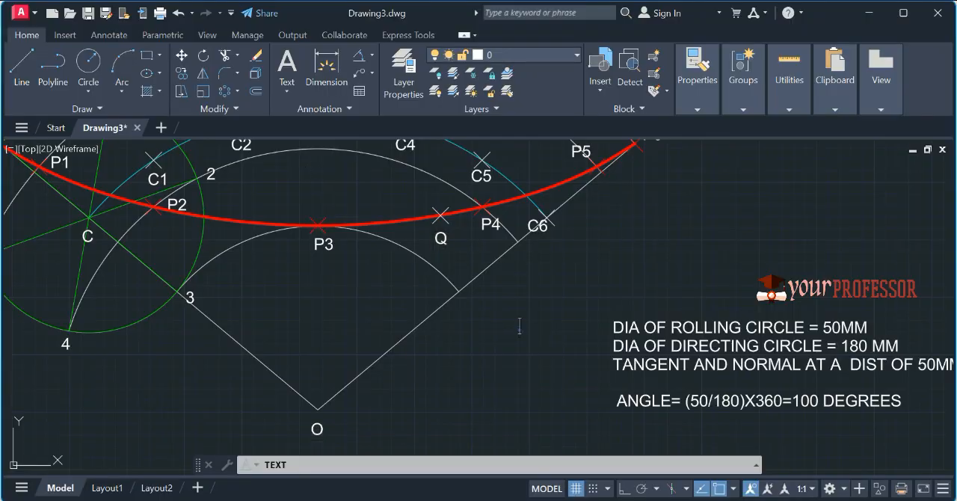
pyautogui.press('Return')
pyautogui.press('Return')
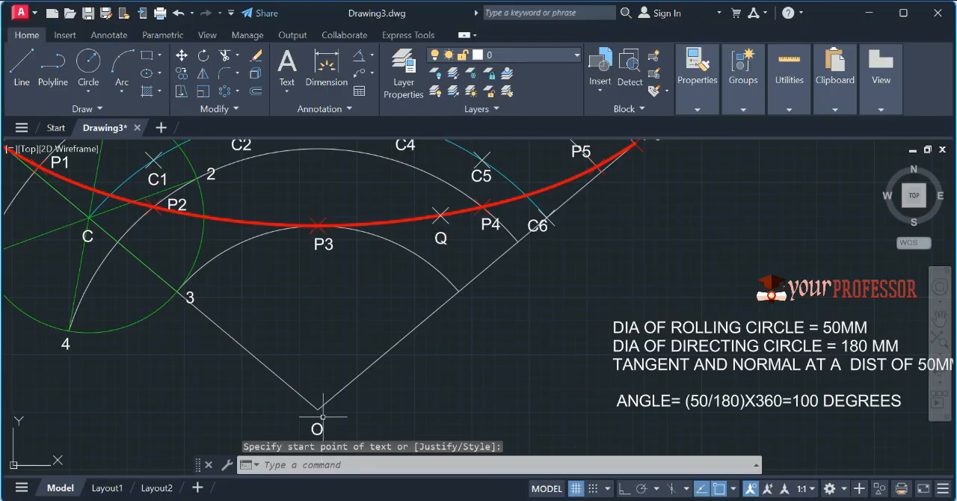
# Step: Copy the green rolling circle from its centre C so that the copy is centred on point Q
pyautogui.moveTo(379, 298); pyautogui.dragTo(358, 369, button='middle')
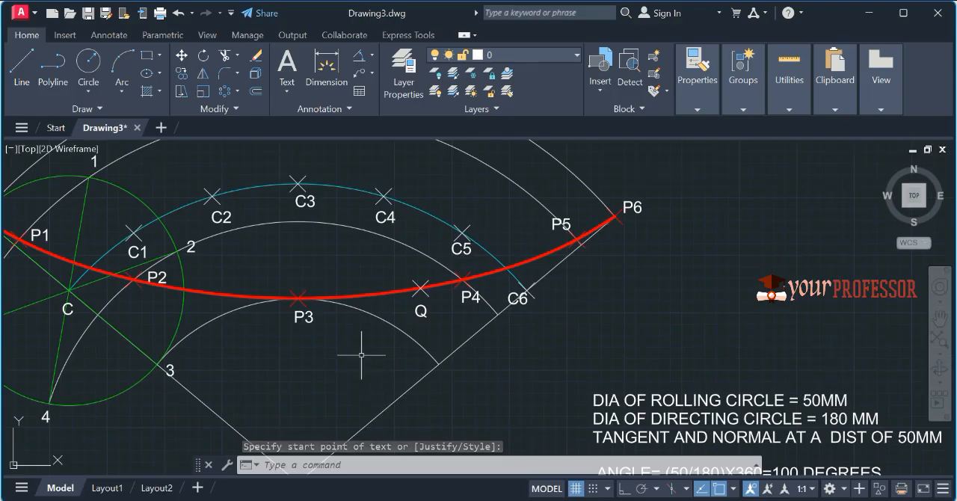
pyautogui.scroll(-2, 362, 356)
pyautogui.press('Escape')
pyautogui.click(208, 249)
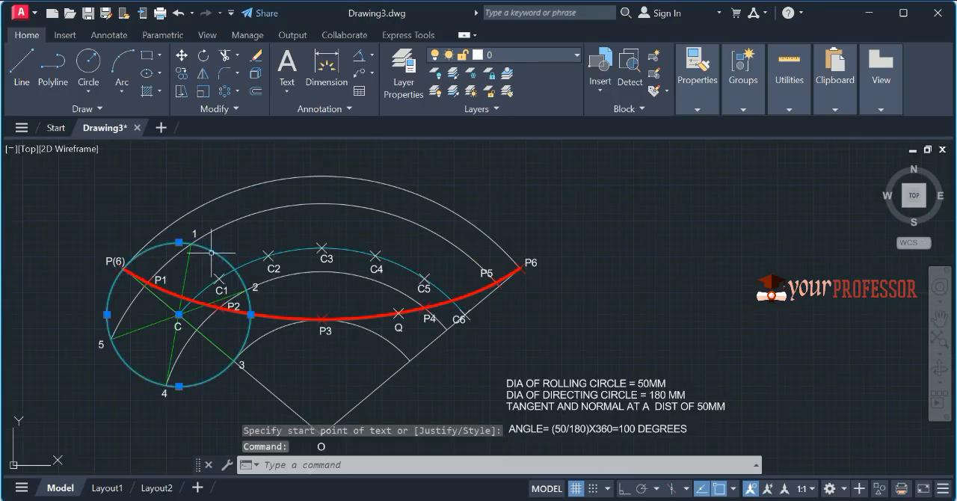
pyautogui.write('co')
pyautogui.press('Return')
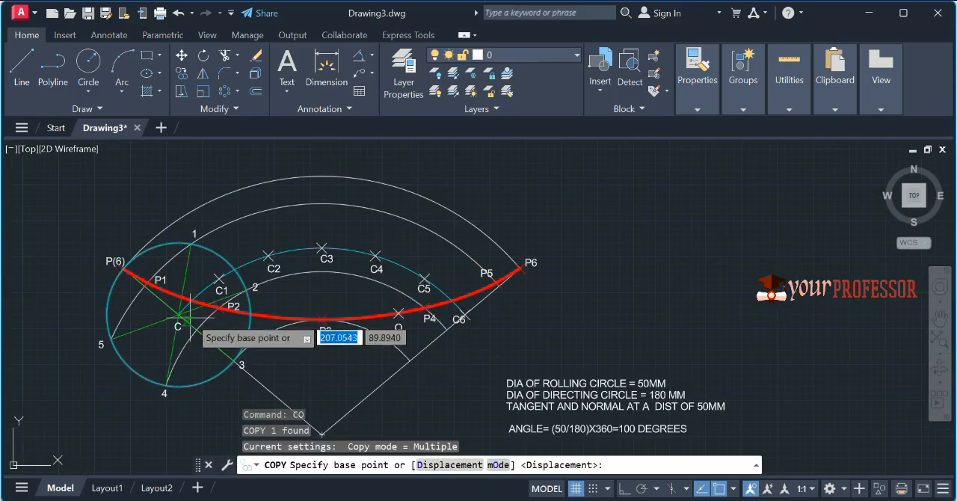
pyautogui.click(178, 314)
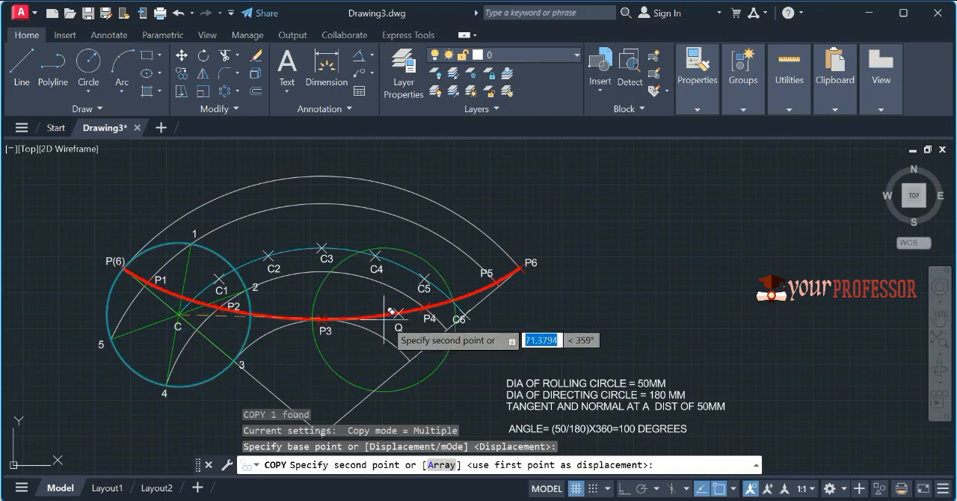
pyautogui.click(399, 315)
pyautogui.press('Escape')
pyautogui.click(448, 224)
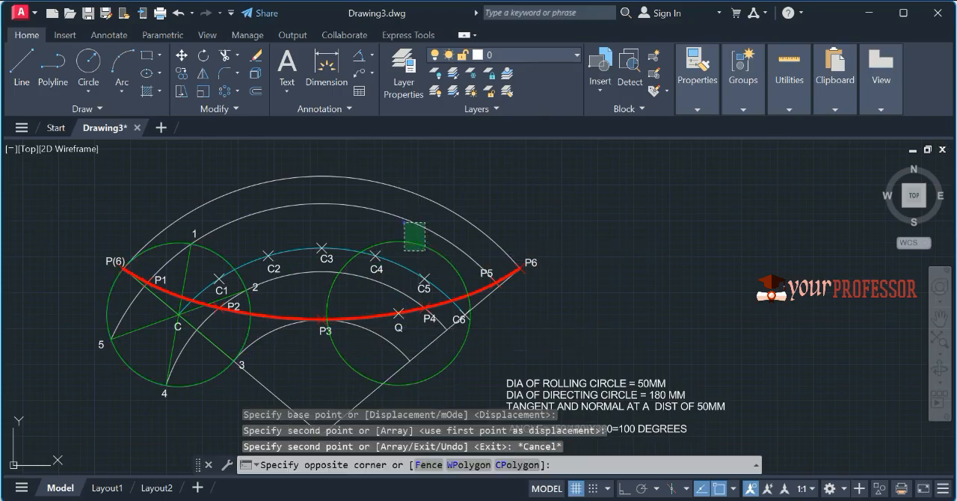
pyautogui.press('Escape')
pyautogui.press('Escape')
# Step: Match the properties of the white arc through P5 onto the circle centred on Q
pyautogui.write('ma')
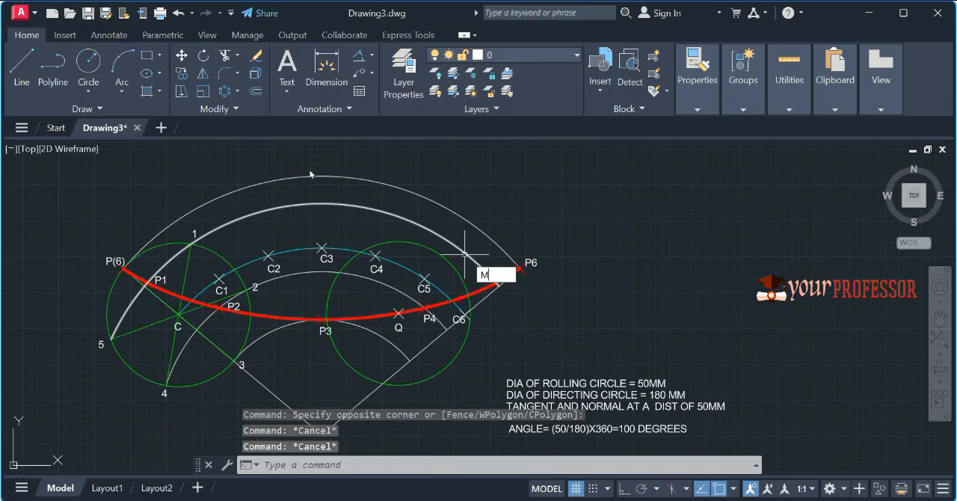
pyautogui.press('Return')
pyautogui.click(461, 247)
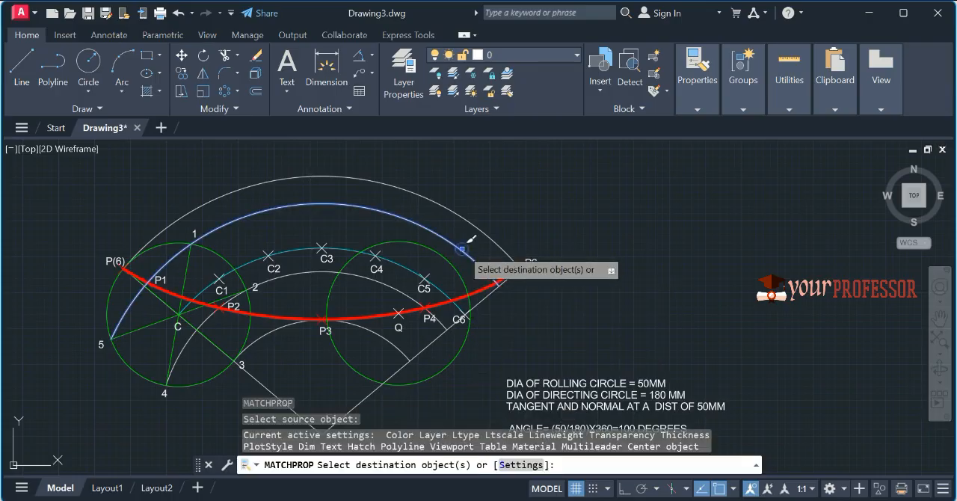
pyautogui.click(439, 252)
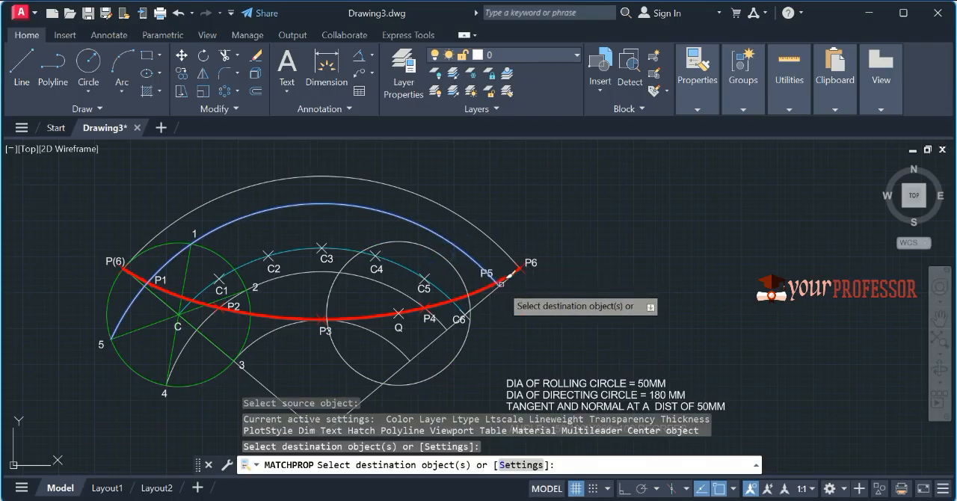
pyautogui.press('Escape')
# Step: Draw a line from O to where the circle around Q crosses the cyan arc of centres, between C3 and C4
pyautogui.moveTo(412, 327); pyautogui.dragTo(433, 252, button='middle')
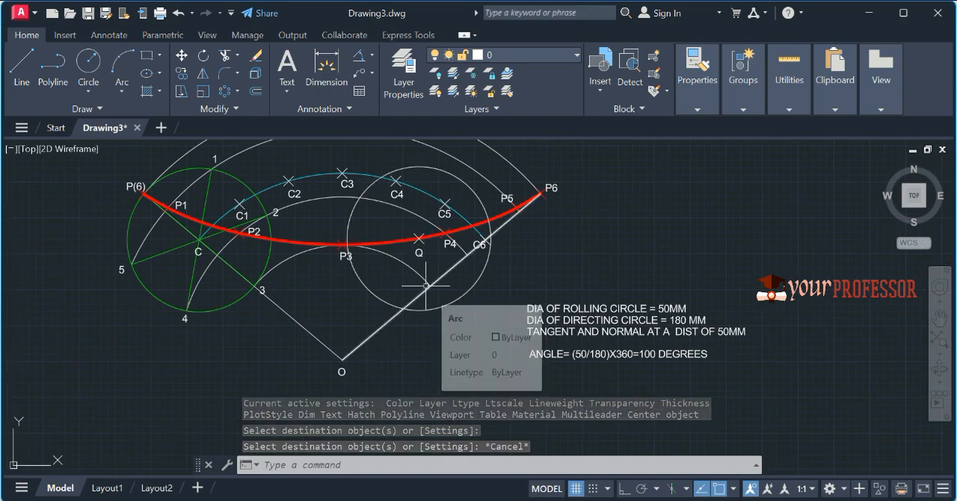
pyautogui.write('L')
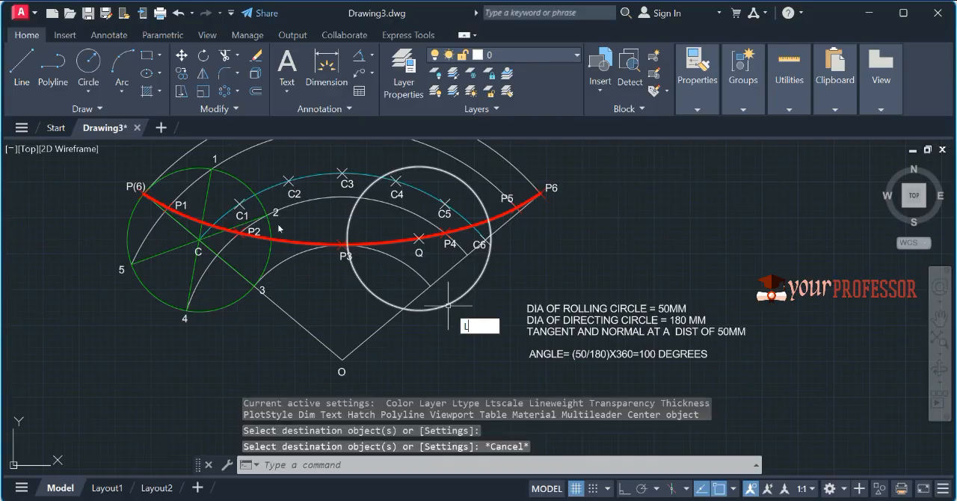
pyautogui.press('Return')
pyautogui.click(342, 358)
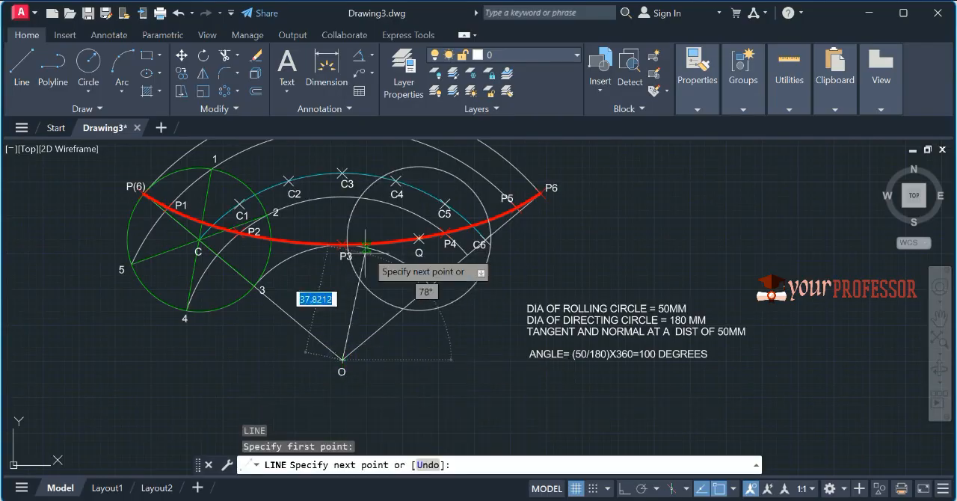
pyautogui.click(385, 176)
pyautogui.press('Return')
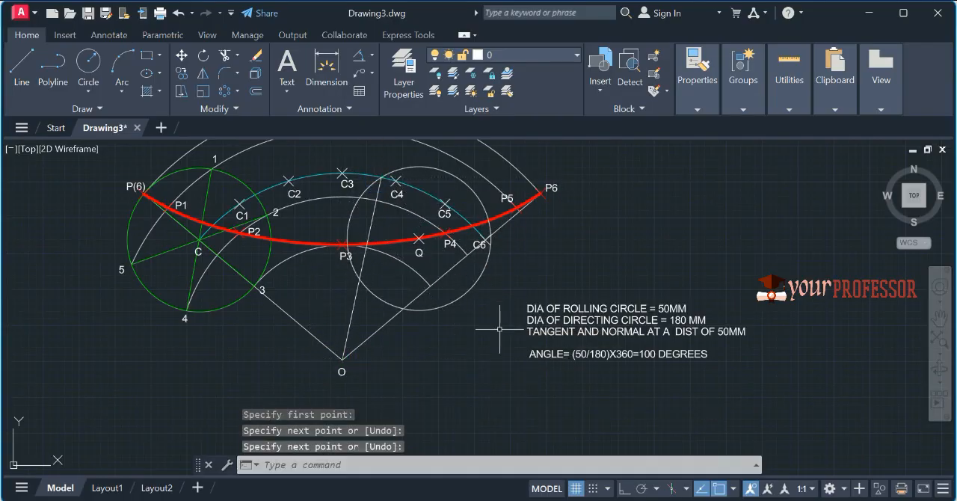
# Step: Extend the line from O up to the outer directing arc, using that arc as the boundary edge
pyautogui.scroll(-2, 498, 335)
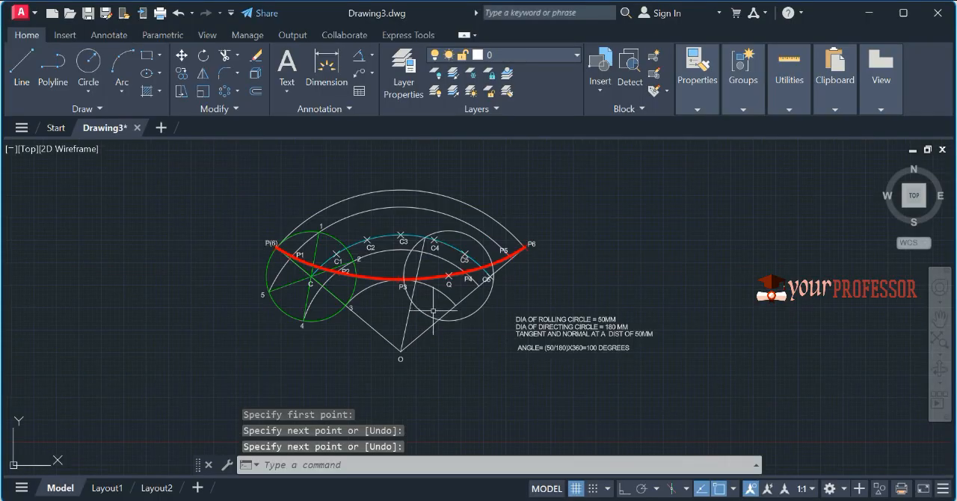
pyautogui.write('EX')
pyautogui.press('Return')
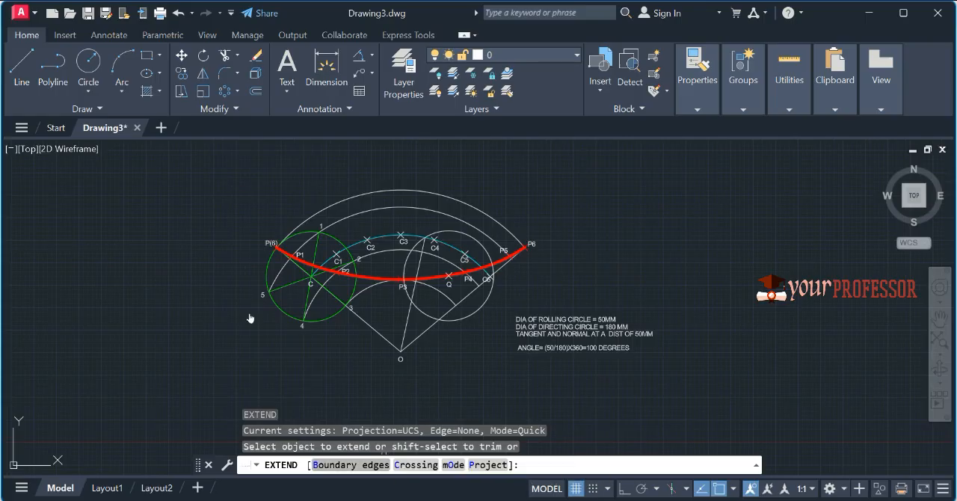
pyautogui.click(349, 464)
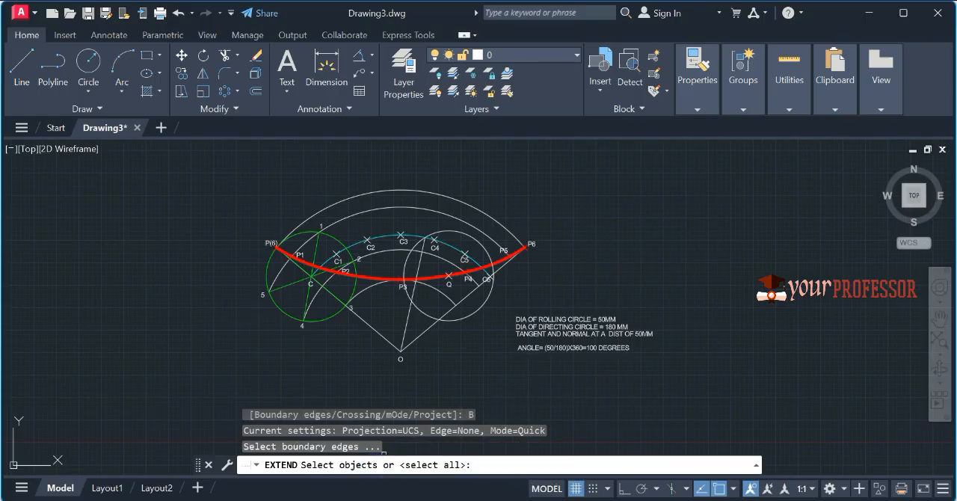
pyautogui.click(444, 200)
pyautogui.press('Return')
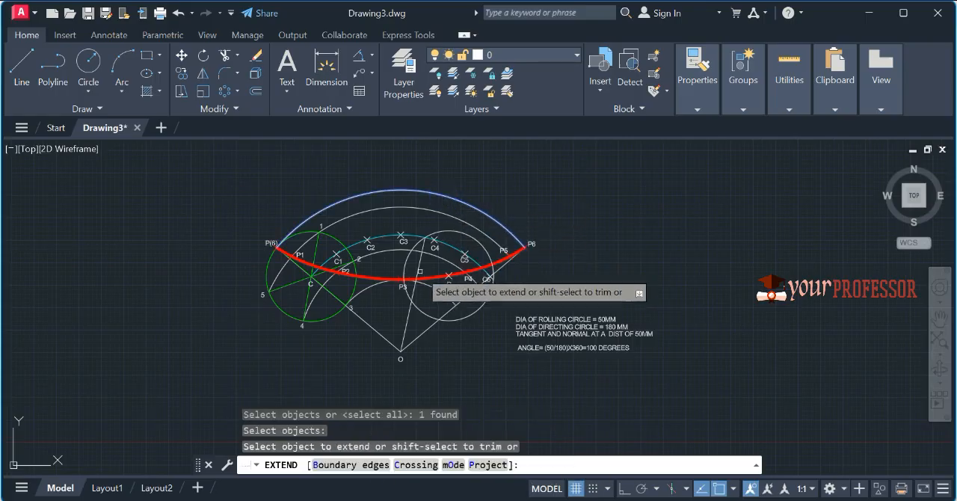
pyautogui.click(420, 262)
pyautogui.press('Escape')
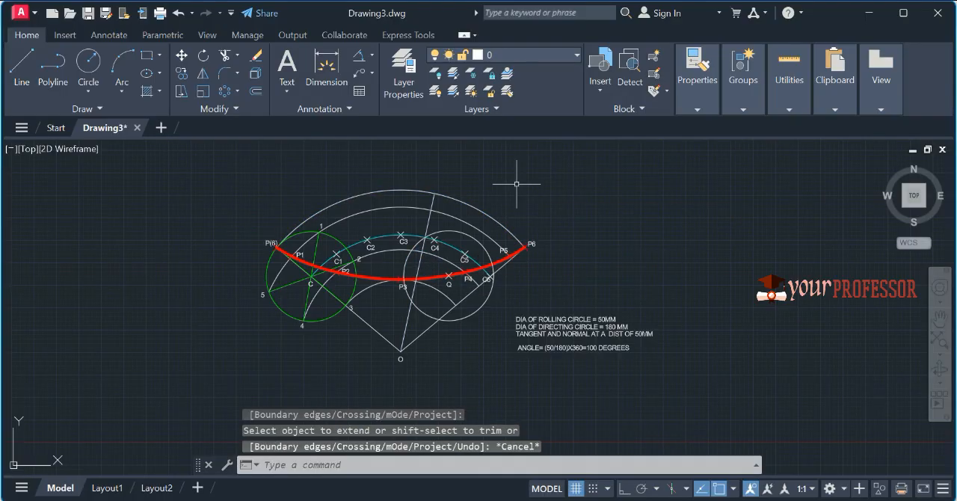
# Step: Add the text label N just above the point where the extended line meets the directing arc
pyautogui.press('Return')
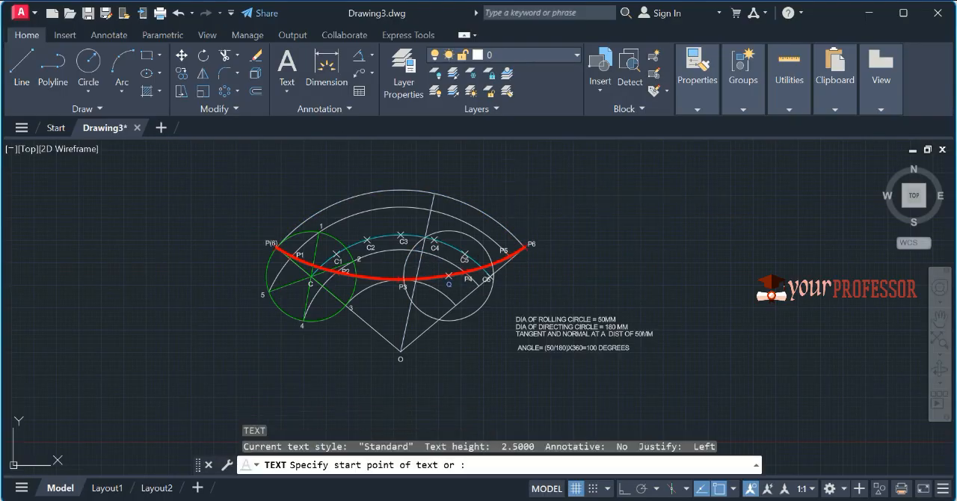
pyautogui.press('Return')
pyautogui.scroll(6, 434, 197)
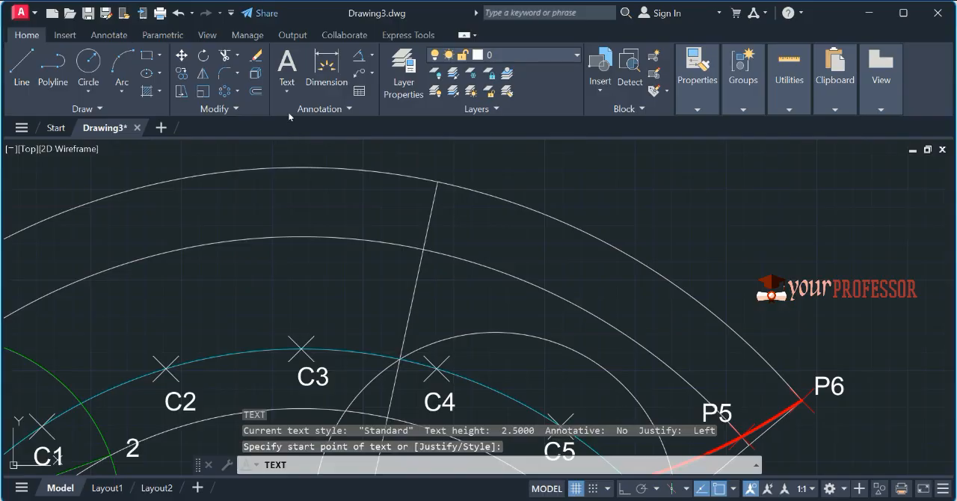
pyautogui.write('N')
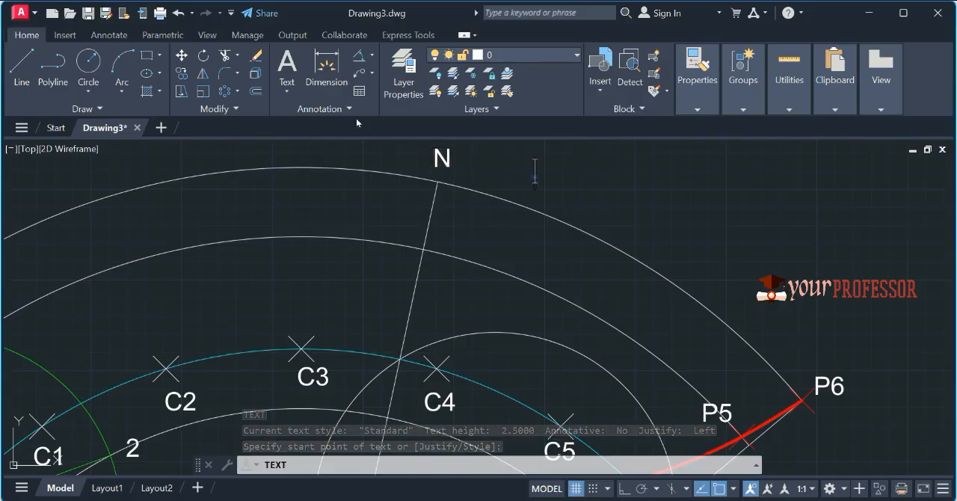
pyautogui.press('Return')
pyautogui.press('Return')
# Step: Draw a line from N on the directing arc to point Q
pyautogui.scroll(-3, 534, 178)
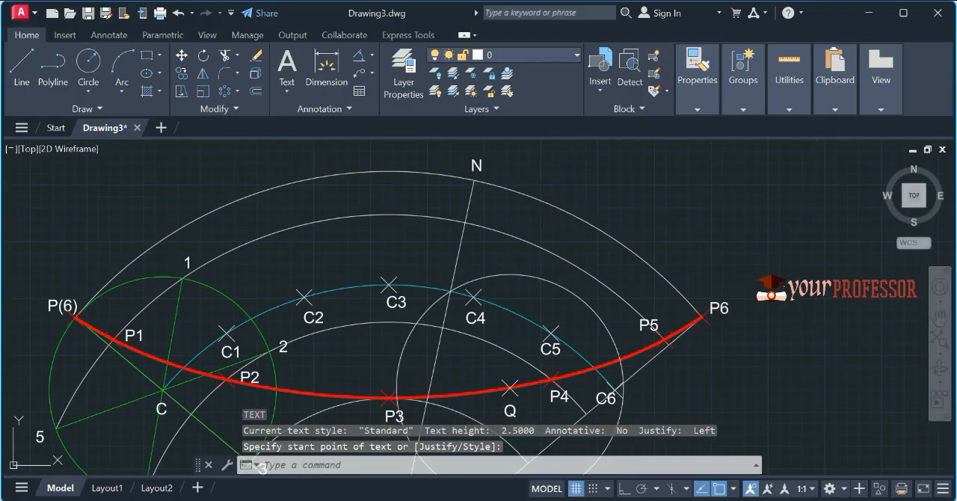
pyautogui.write('l')
pyautogui.press('Return')
pyautogui.click(475, 182)
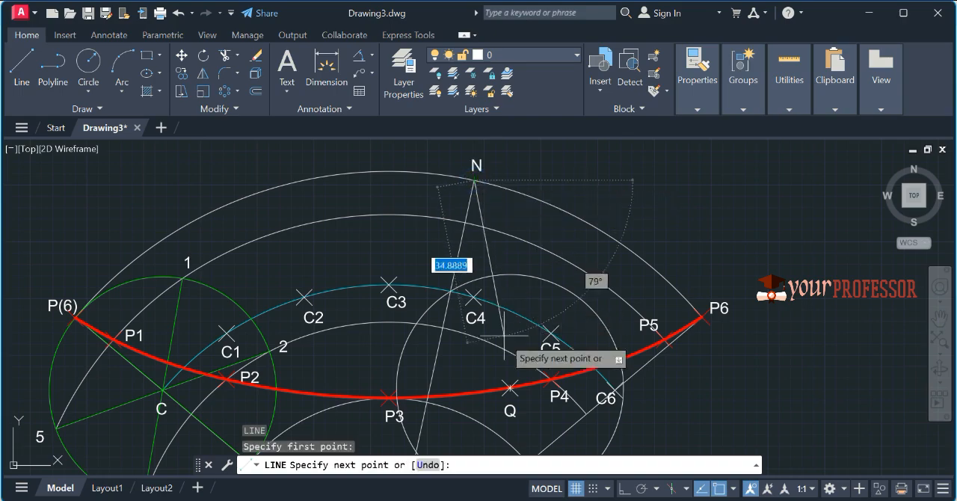
pyautogui.click(510, 387)
pyautogui.press('Return')
# Step: Extend line NQ beyond Q to the far side of the circle around Q, using that circle as the boundary edge
pyautogui.scroll(-2, 637, 275)
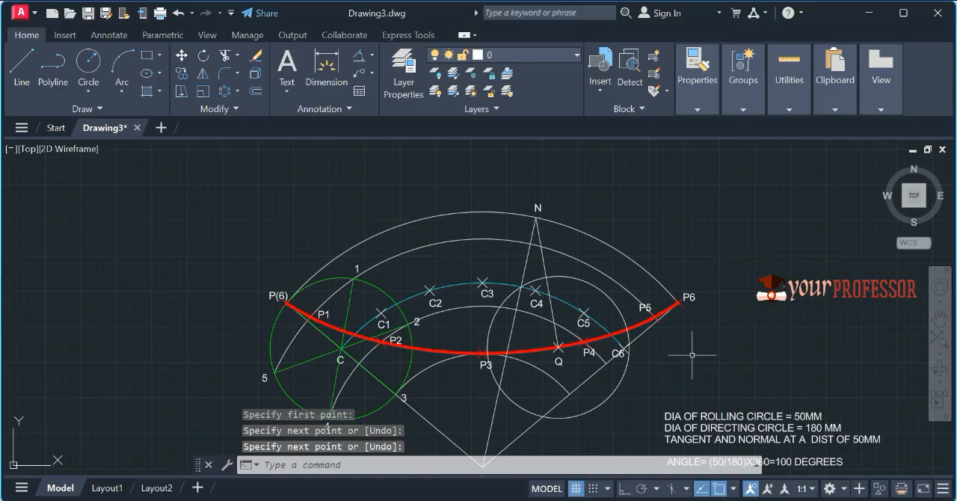
pyautogui.write('ex')
pyautogui.press('Return')
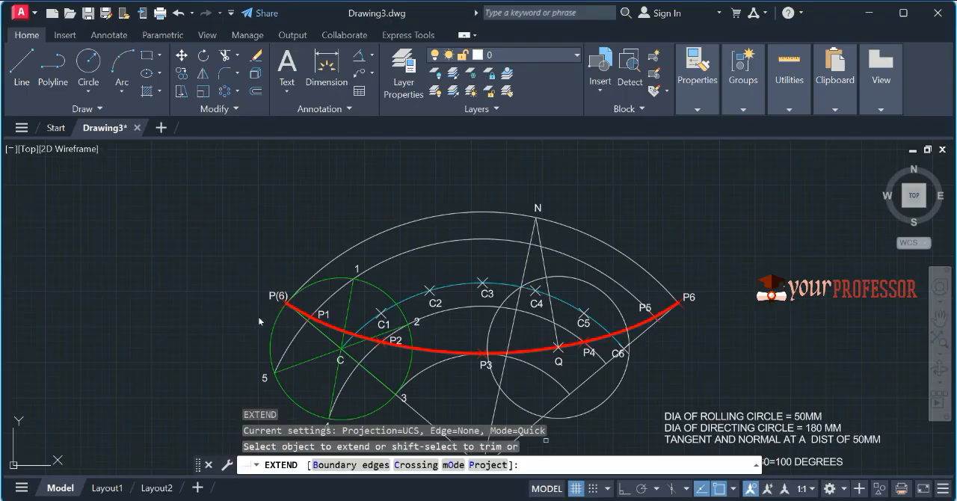
pyautogui.click(350, 465)
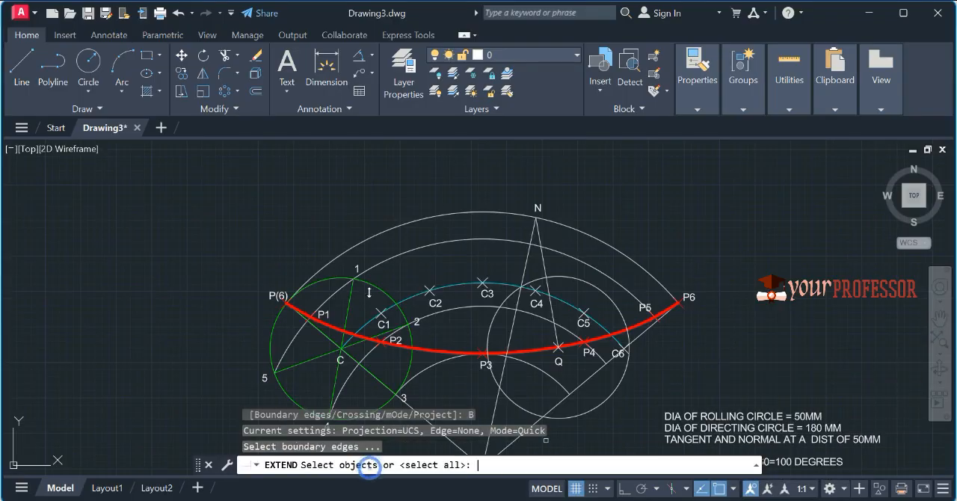
pyautogui.click(577, 416)
pyautogui.press('Return')
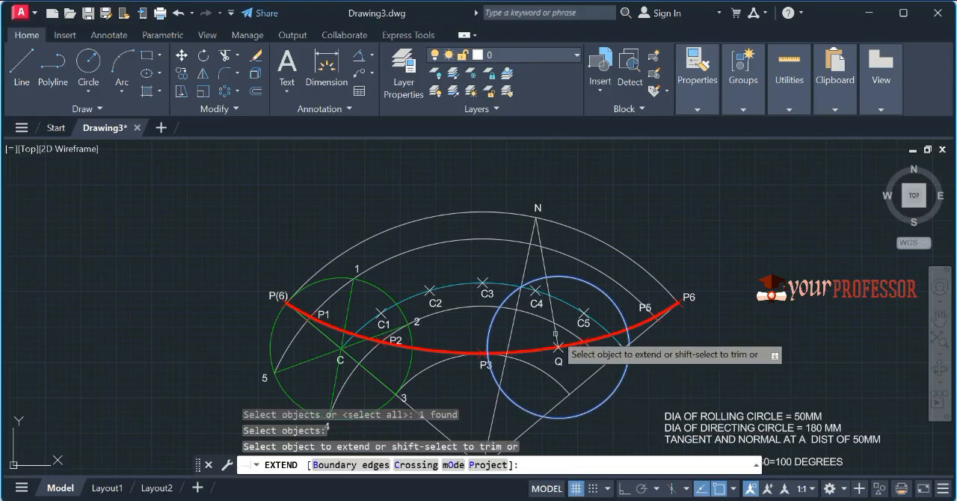
pyautogui.press('Escape')
# Step: Match the properties of the thick red hypocycloid curve onto the normal line through N and Q
pyautogui.write('M')
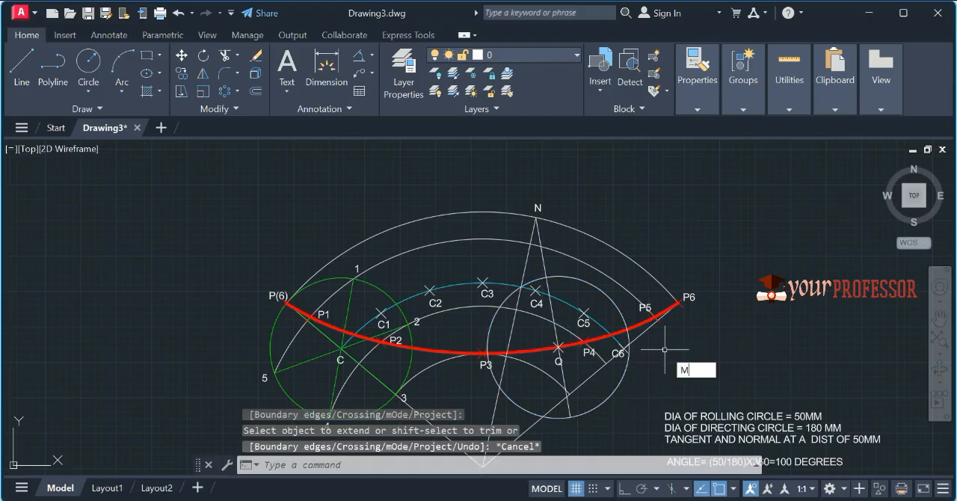
pyautogui.write('a')
pyautogui.press('Return')
pyautogui.click(587, 338)
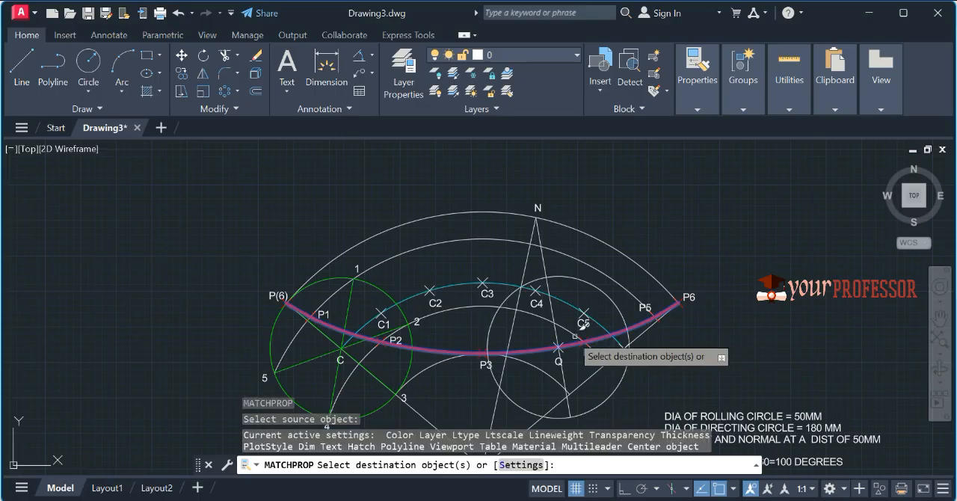
pyautogui.click(555, 329)
pyautogui.press('Escape')
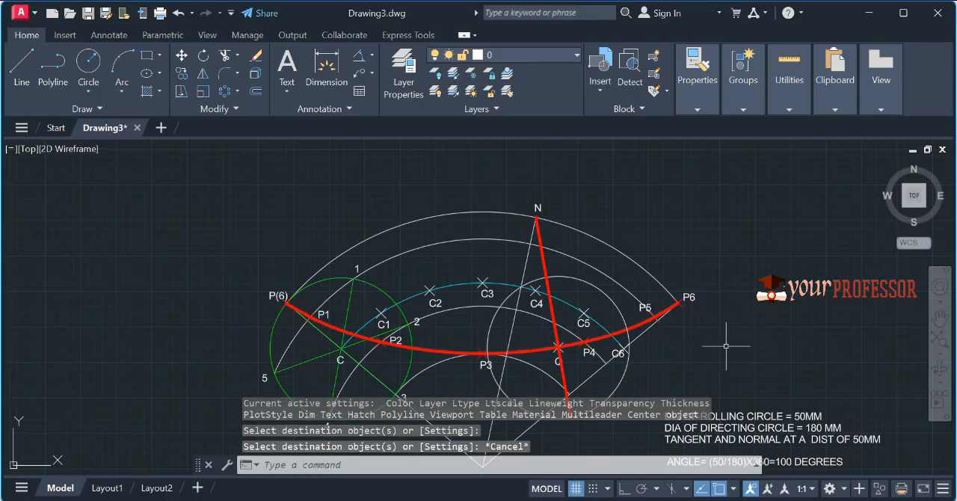
# Step: Add the text label N' below the lower end of the normal line
pyautogui.moveTo(727, 343); pyautogui.dragTo(722, 273, button='middle')
pyautogui.write('DT')
pyautogui.press('Return')
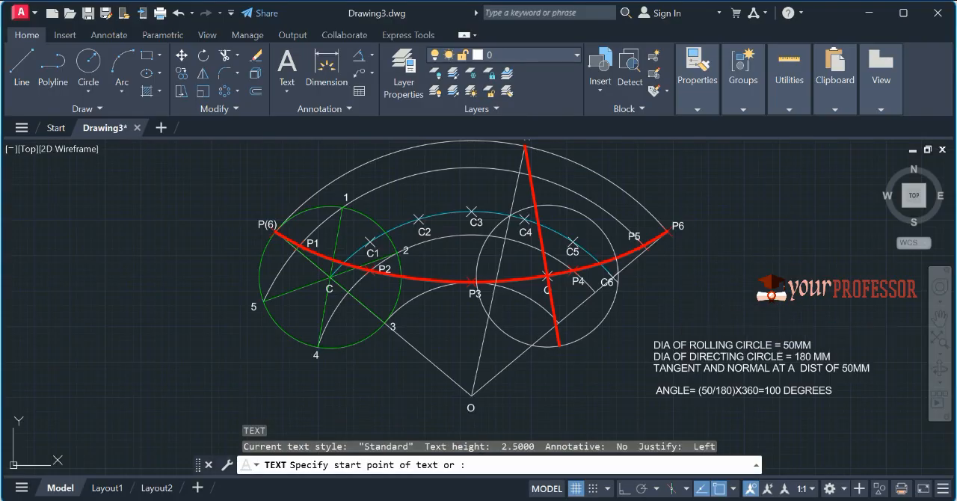
pyautogui.write("N'")
pyautogui.press('Return')
pyautogui.press('Return')
# Step: Copy the red normal line by its midpoint into the space to the right of the construction, near the specification text
pyautogui.click(543, 247)
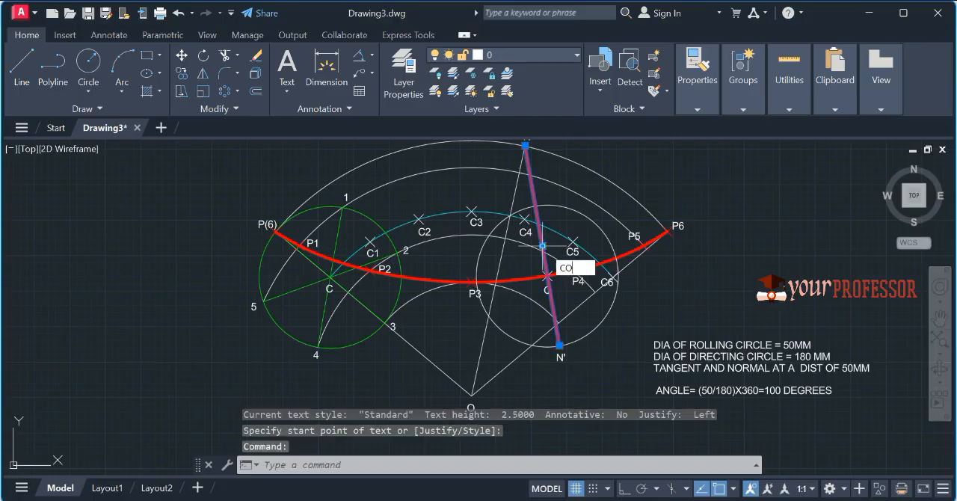
pyautogui.press('Return')
pyautogui.click(543, 246)
pyautogui.click(805, 281)
pyautogui.press('Escape')
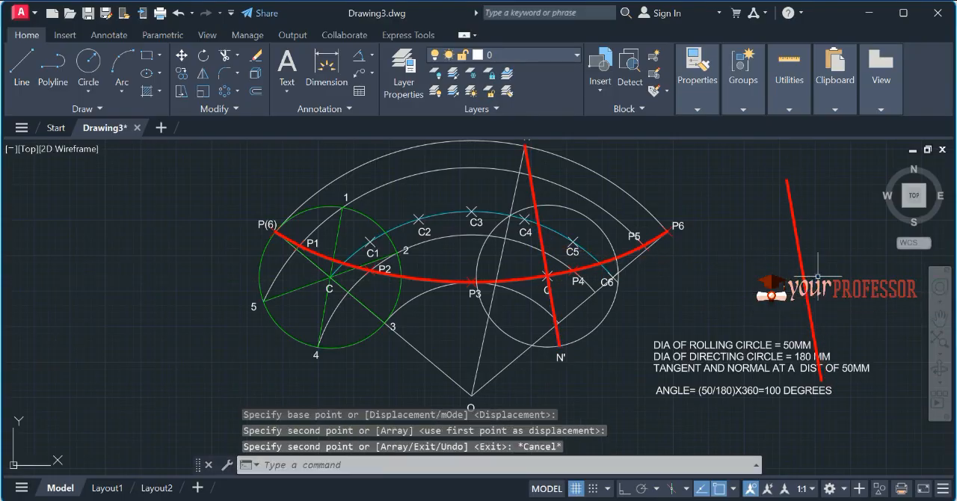
# Step: Rotate the copied red line beside the construction by 90 degrees about its midpoint
pyautogui.moveTo(817, 275); pyautogui.dragTo(781, 272)
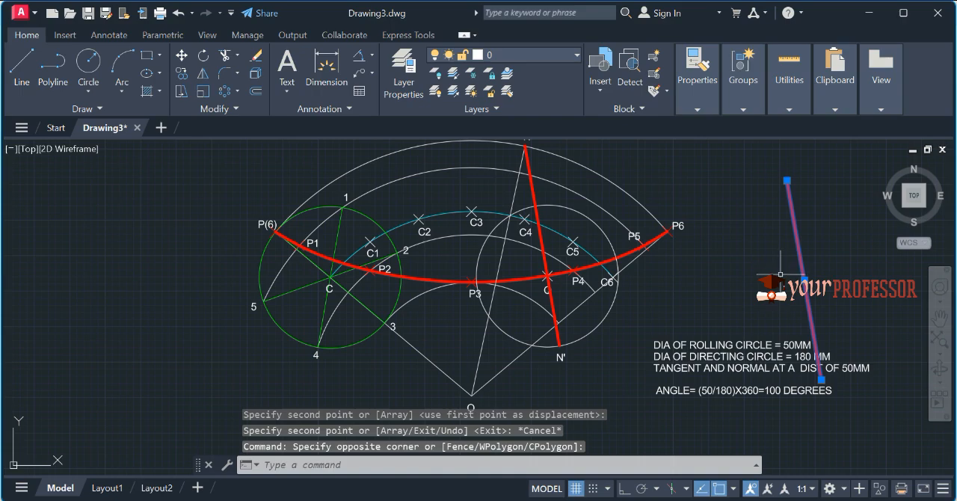
pyautogui.write('RO')
pyautogui.press('Return')
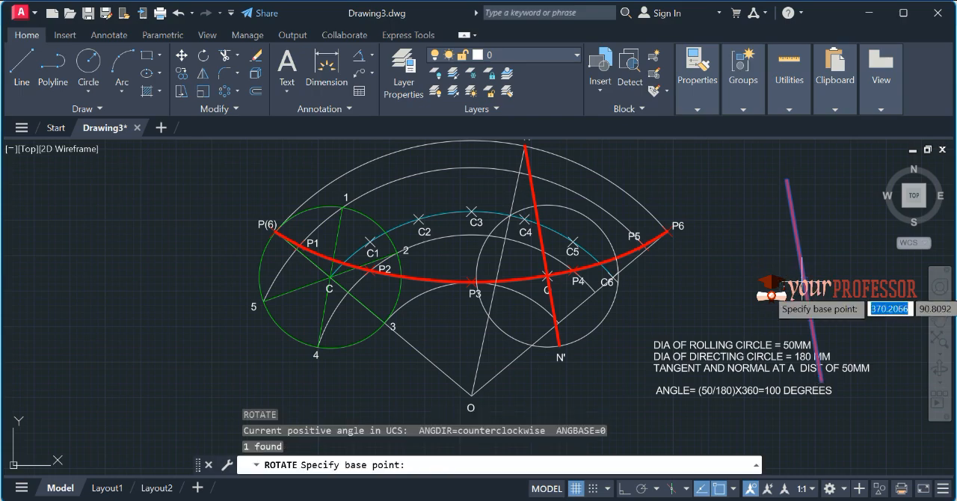
pyautogui.click(804, 280)
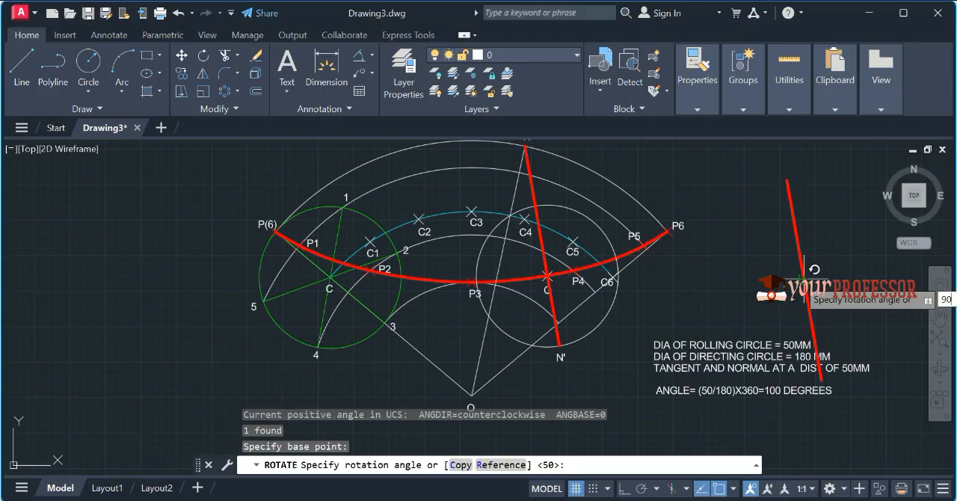
pyautogui.write('90')
pyautogui.press('Return')
# Step: Move the rotated red line by its midpoint onto point Q so it forms the tangent
pyautogui.moveTo(804, 278); pyautogui.dragTo(789, 266)
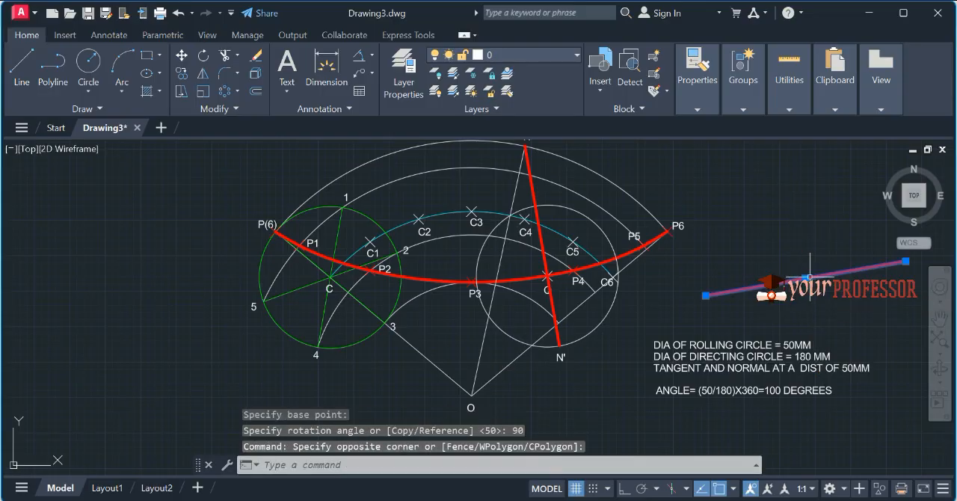
pyautogui.click(805, 278)
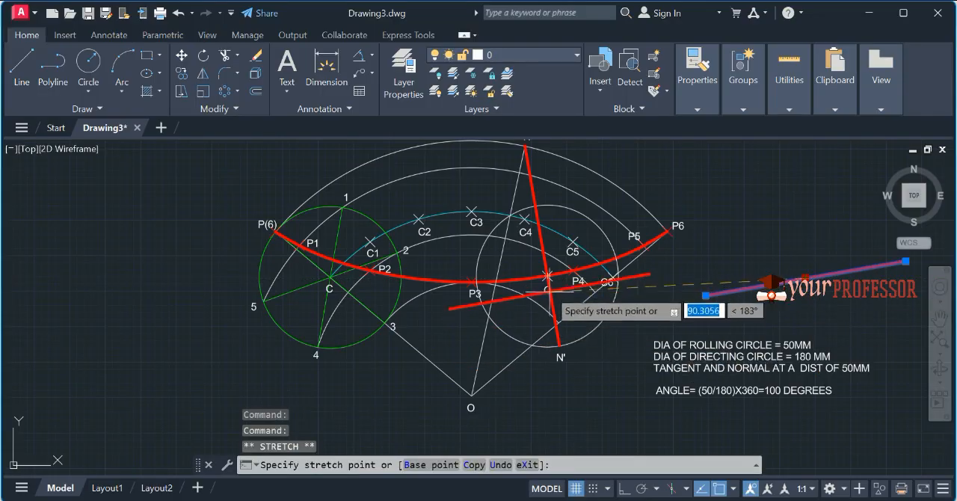
pyautogui.click(548, 278)
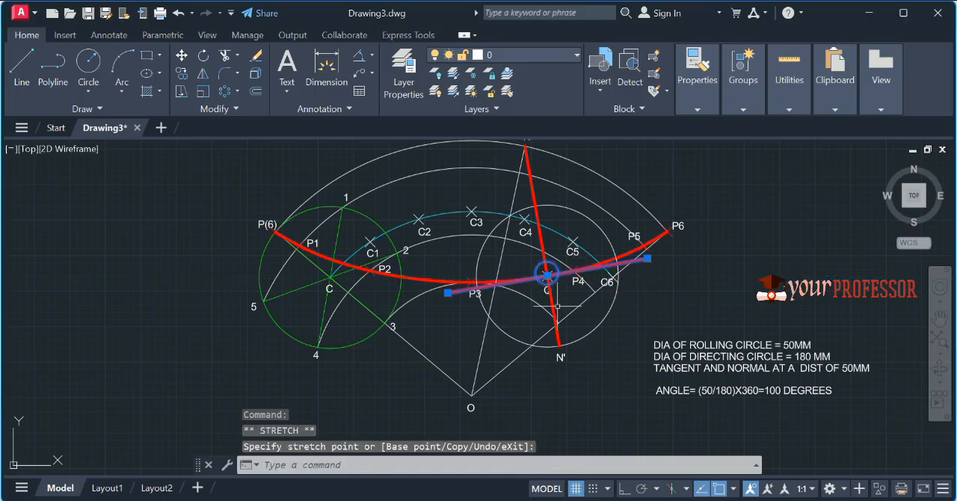
pyautogui.press('Escape')
# Step: Add the text labels T and T' at the left and right ends of the tangent line
pyautogui.write('DT')
pyautogui.press('Return')
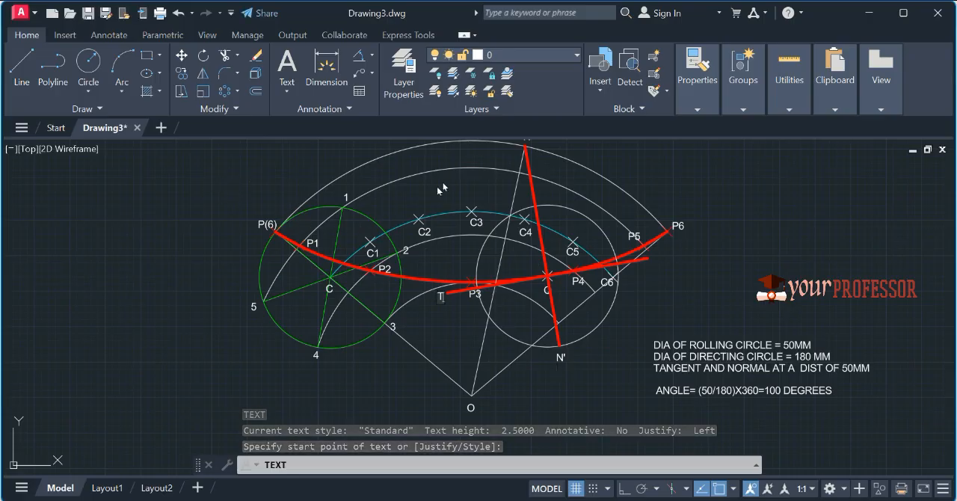
pyautogui.write('T')
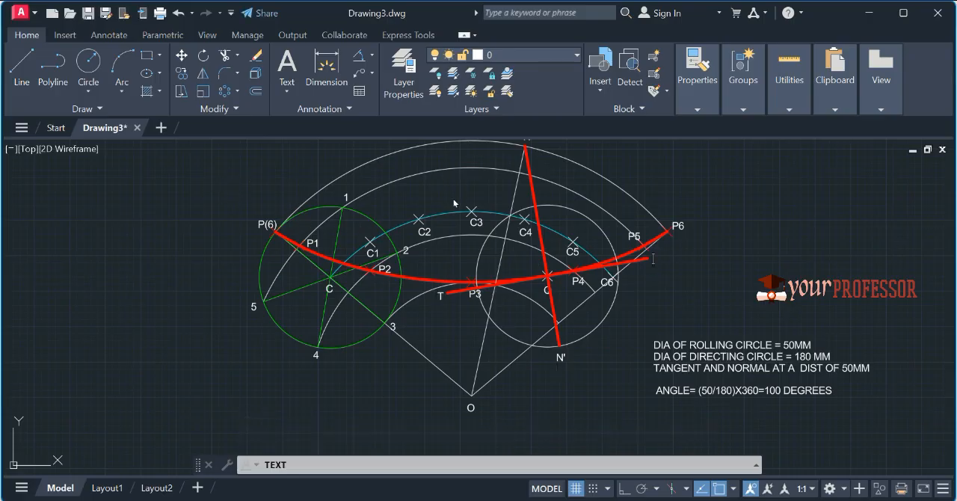
pyautogui.press('Return')
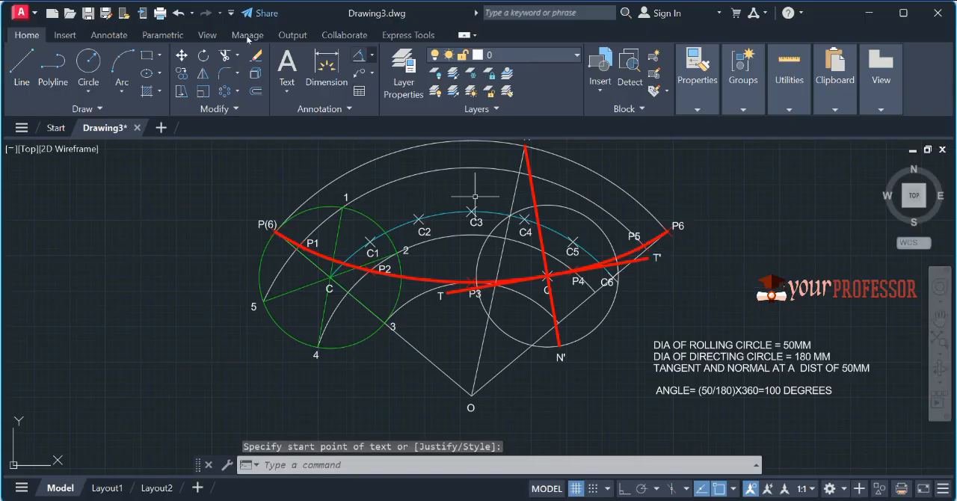
# Step: Add diameter dimensions to the green rolling circle and the outer directing arc, placed outside the curves
pyautogui.click(372, 54)
pyautogui.click(392, 237)
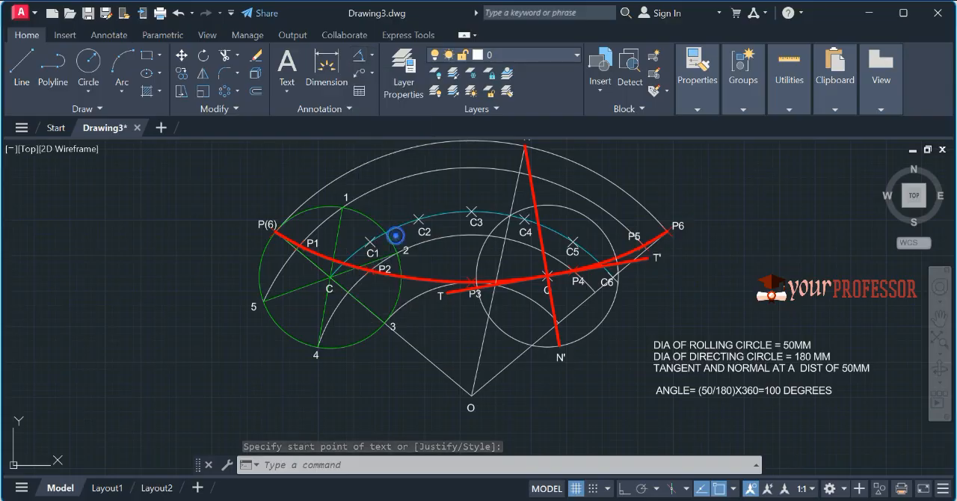
pyautogui.click(259, 280)
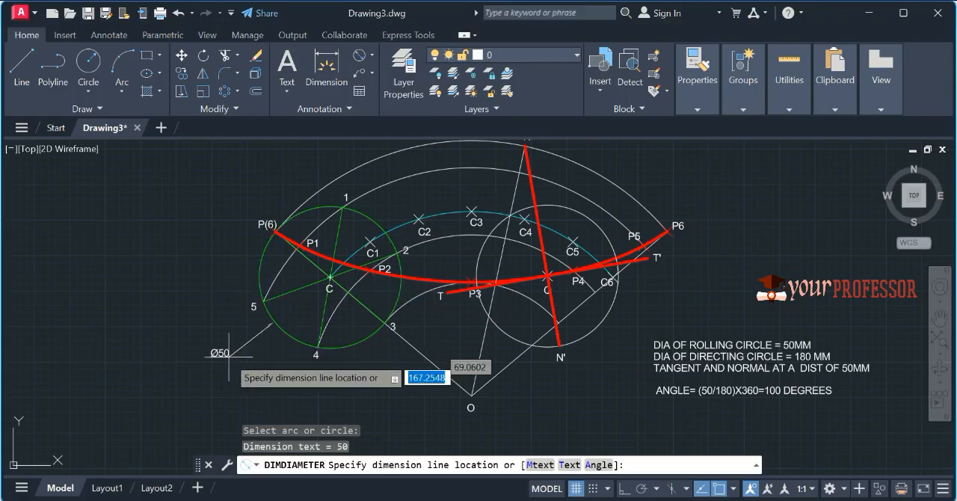
pyautogui.click(254, 357)
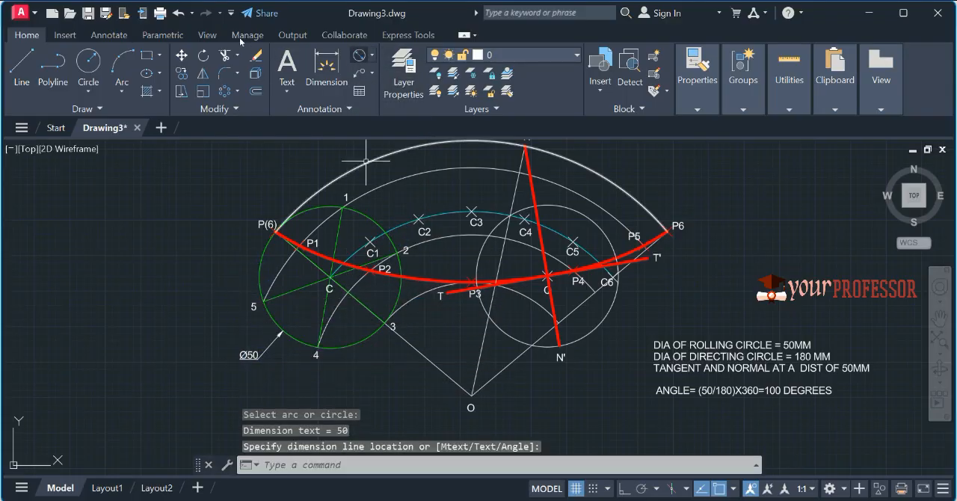
pyautogui.click(360, 55)
pyautogui.click(312, 194)
pyautogui.click(295, 168)
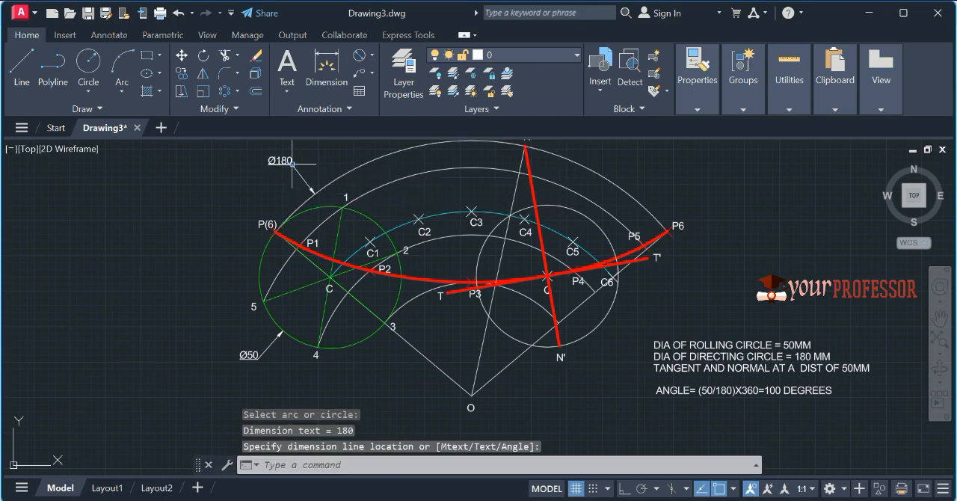
# Step: Add an angular dimension between the two radial lines meeting at O, with its arc just above O
pyautogui.click(371, 54)
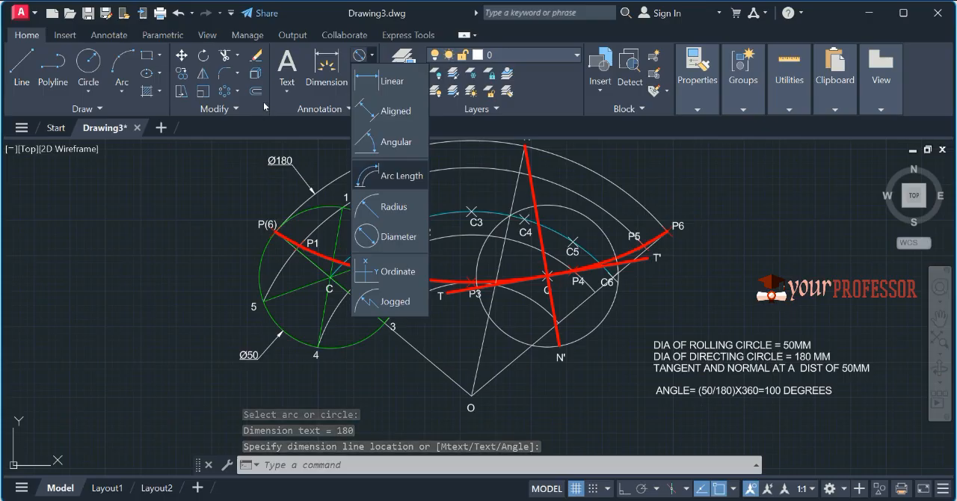
pyautogui.click(390, 141)
pyautogui.click(438, 367)
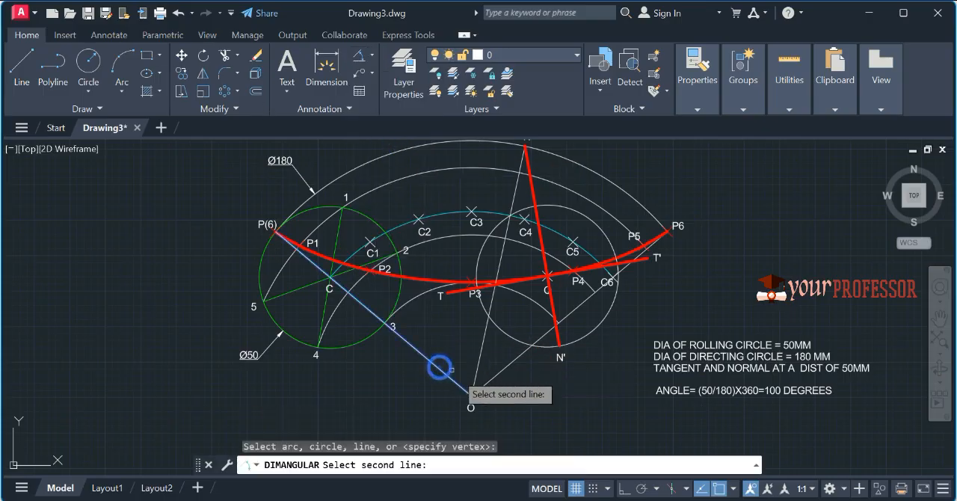
pyautogui.click(497, 372)
pyautogui.click(460, 361)
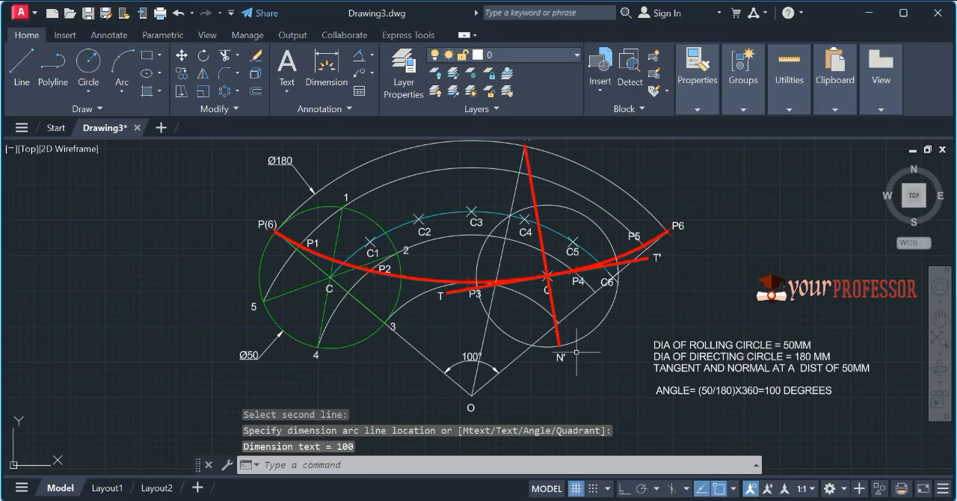
# Step: Add an aligned dimension from O to Q, placed below and to the right of the construction
pyautogui.click(372, 54)
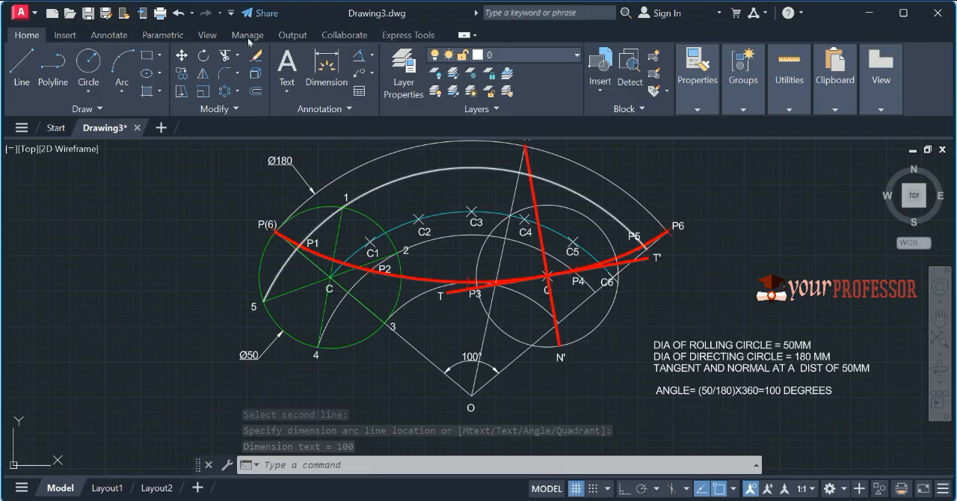
pyautogui.click(372, 56)
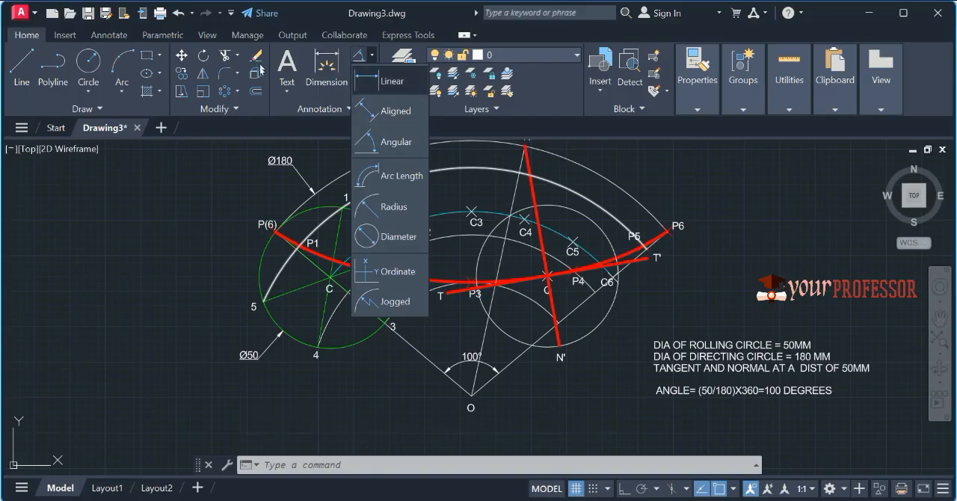
pyautogui.click(389, 111)
pyautogui.click(470, 394)
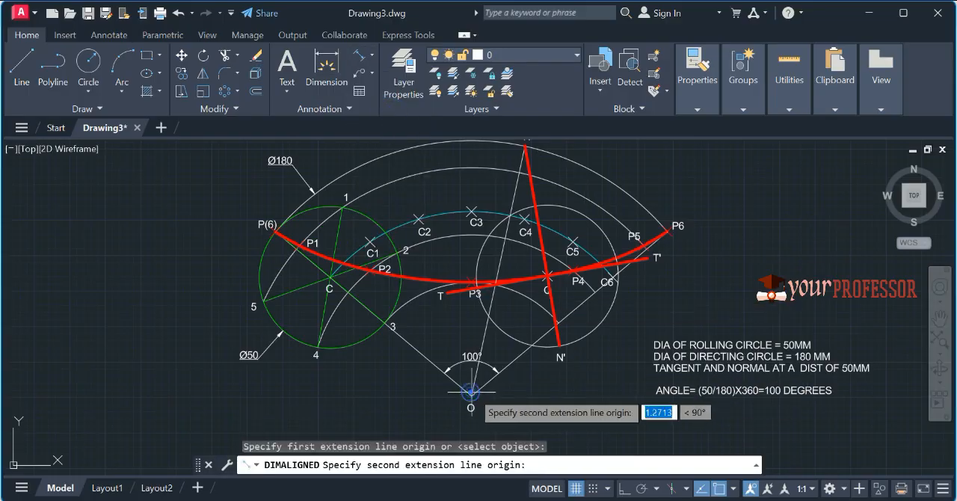
pyautogui.click(546, 277)
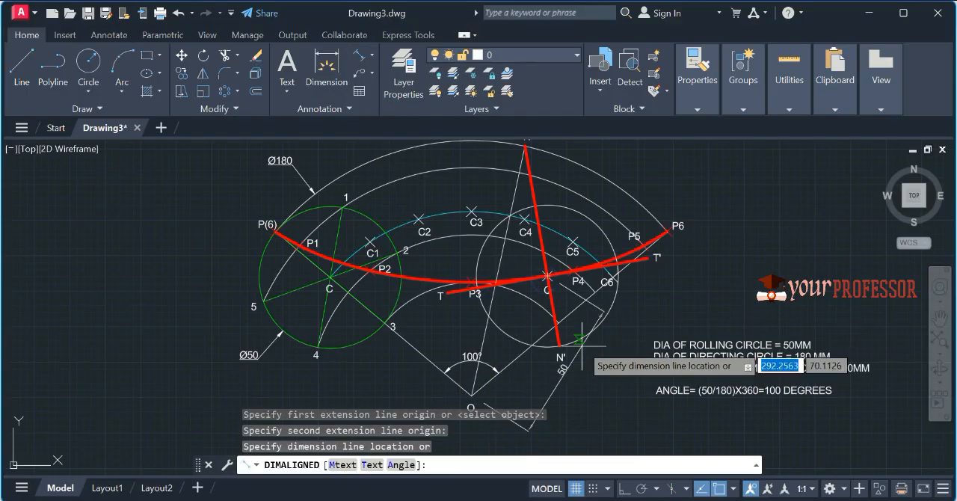
pyautogui.click(602, 361)
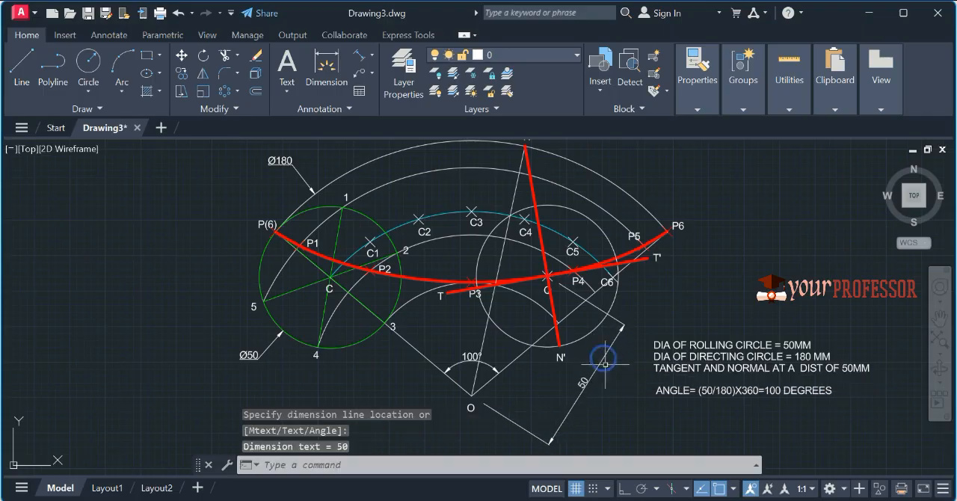
# Step: Set up a plot with DWG To PDF.pc3 on ISO full bleed A4 (297.00 x 210.00 MM) paper, centered on the sheet
pyautogui.scroll(-2, 740, 297)
pyautogui.moveTo(738, 282); pyautogui.dragTo(670, 281, button='middle')
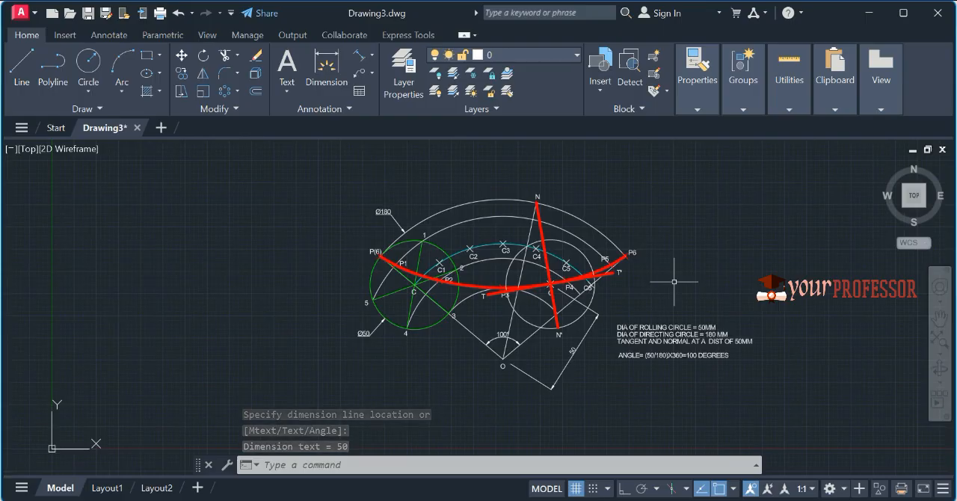
pyautogui.hotkey('ctrl', 'p')
pyautogui.click(453, 150)
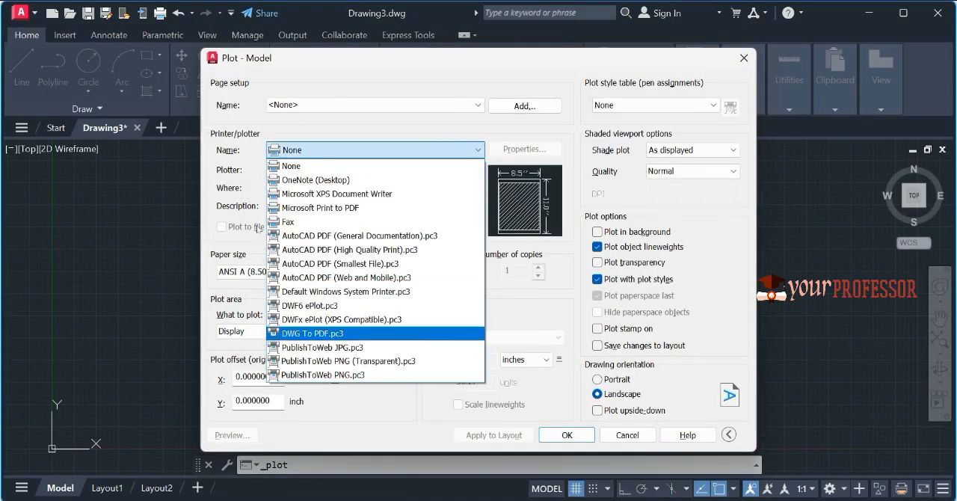
pyautogui.click(288, 333)
pyautogui.click(336, 271)
pyautogui.click(278, 166)
pyautogui.click(367, 379)
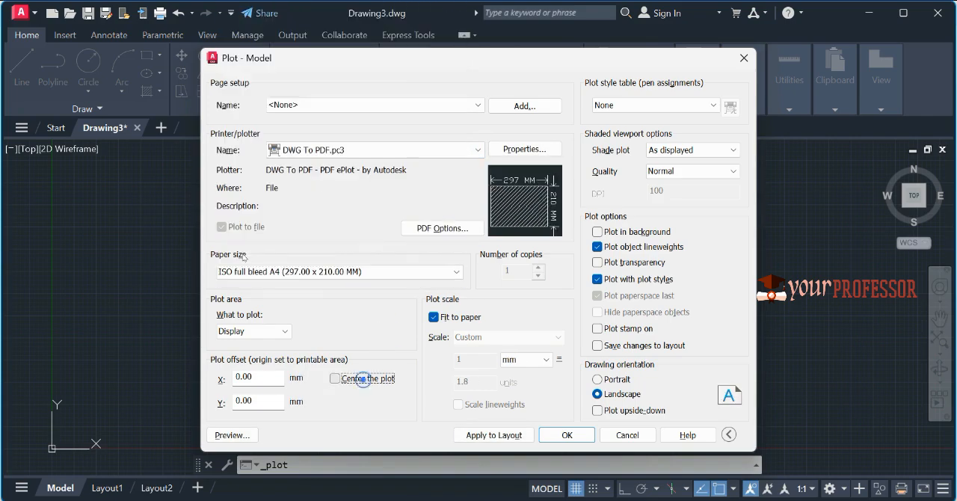
# Step: Define the plot area as a window enclosing the whole construction and its specification text
pyautogui.click(284, 331)
pyautogui.click(232, 373)
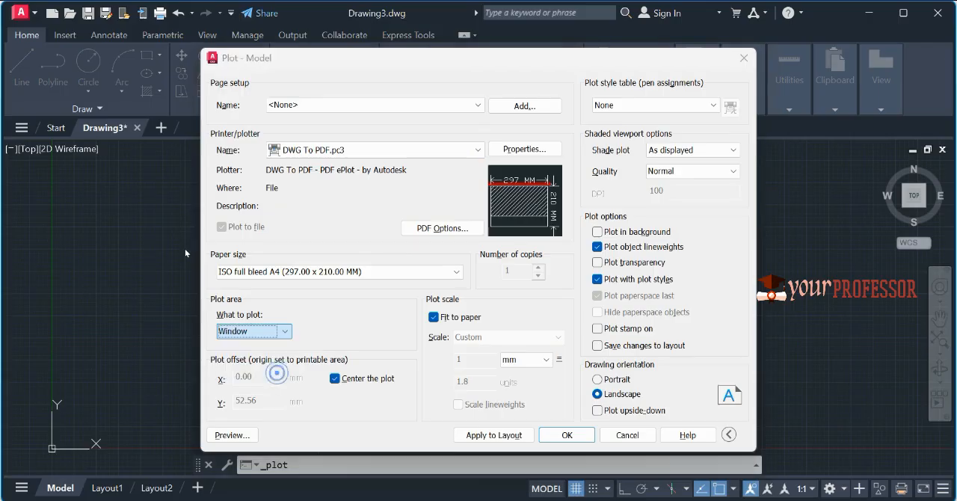
pyautogui.click(341, 172)
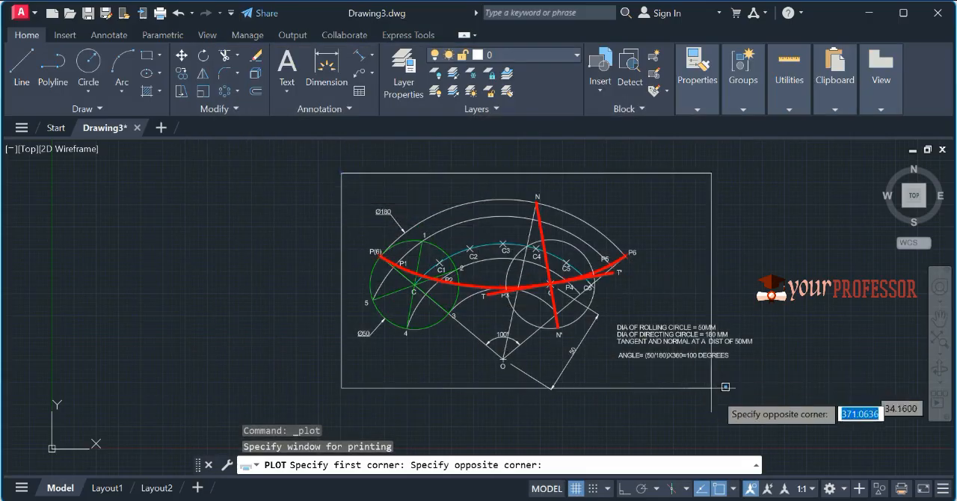
pyautogui.click(768, 388)
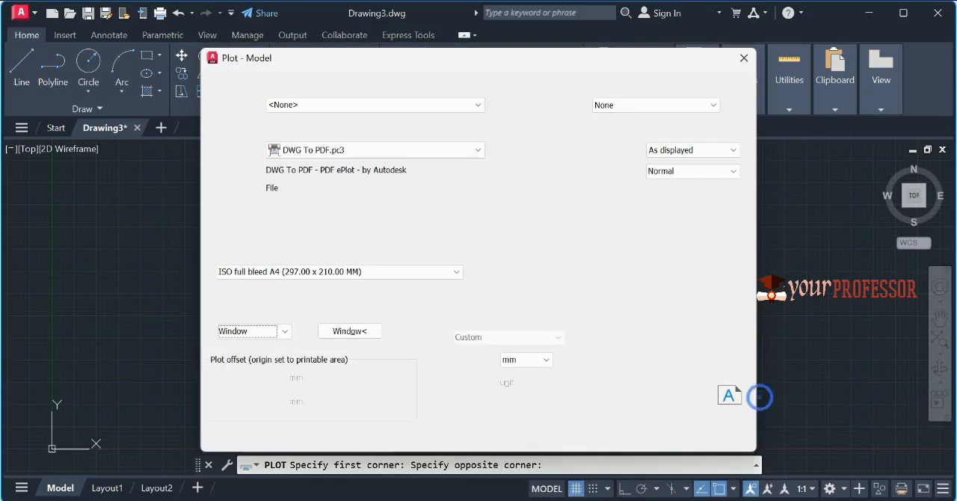
# Step: Preview the plot and output it as a PDF file named HYPOCYCLOID
pyautogui.click(232, 434)
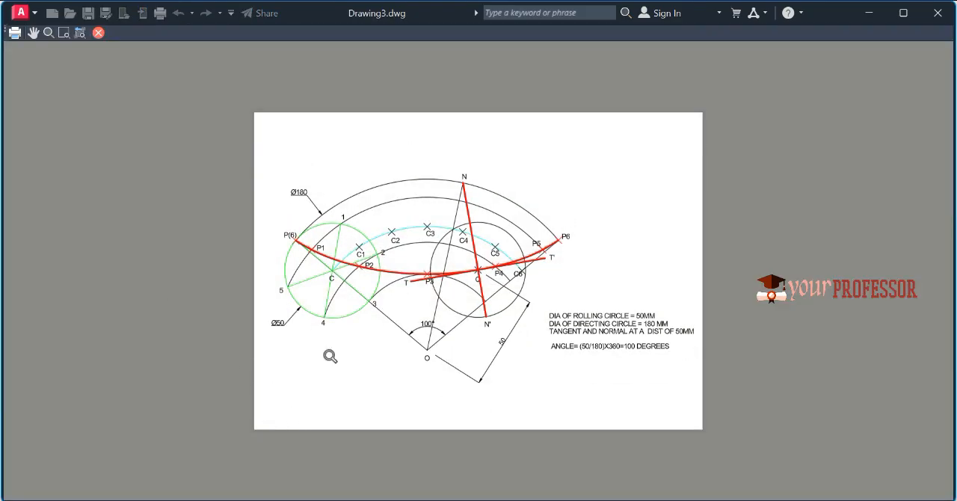
pyautogui.scroll(2, 475, 307)
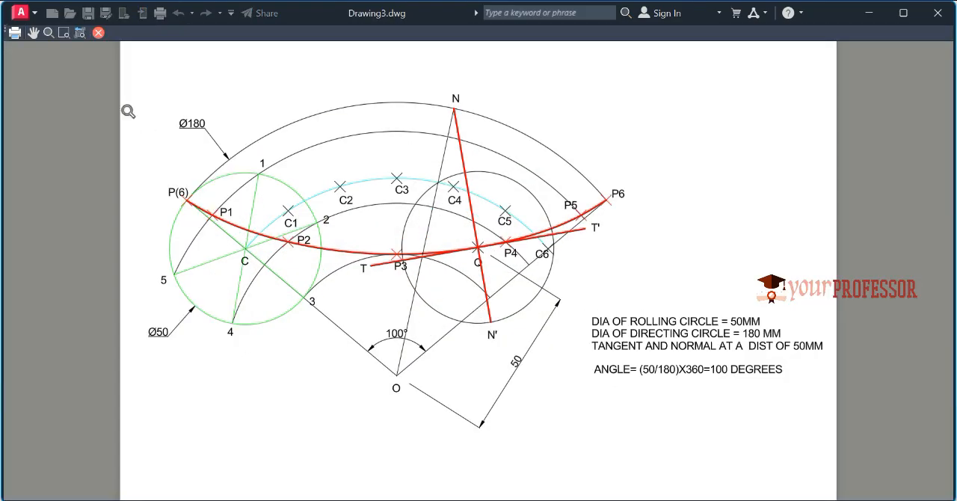
pyautogui.click(15, 31)
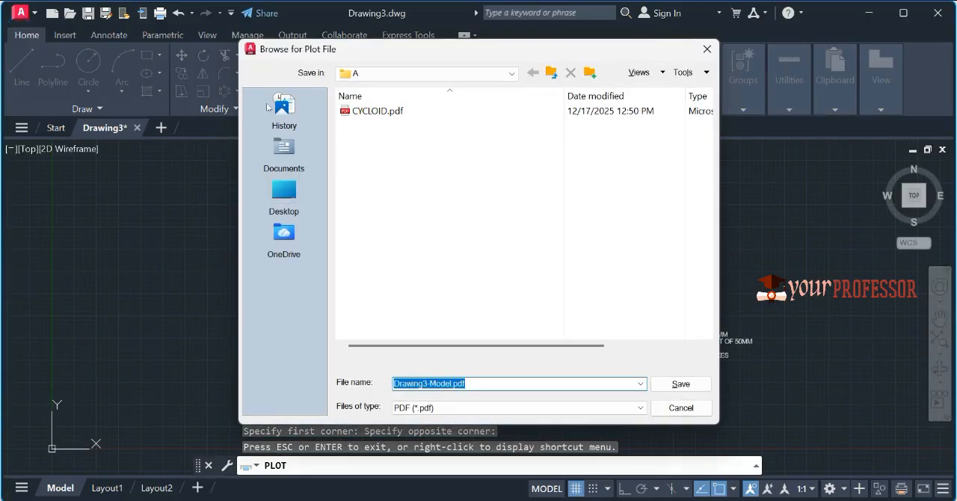
pyautogui.write('HYPOCYCLOID')
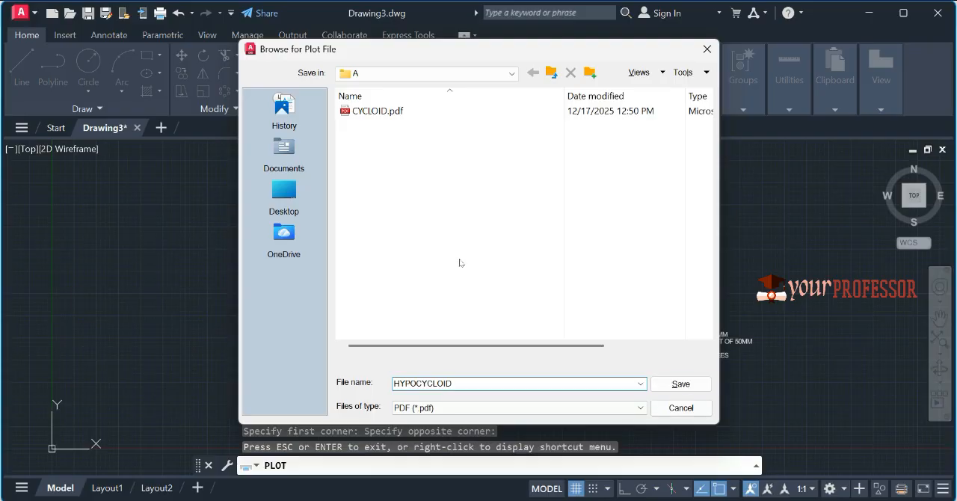
pyautogui.press('Return')
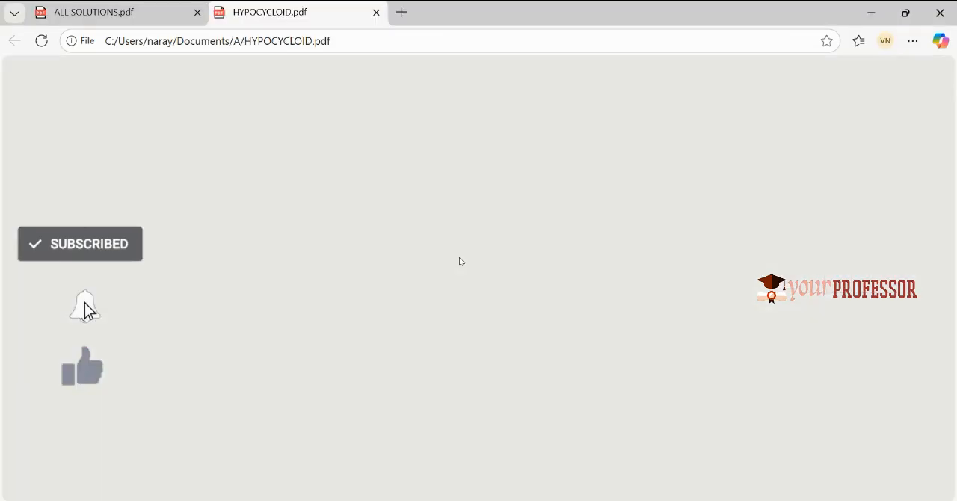
pyautogui.scroll(-2, 468, 239)
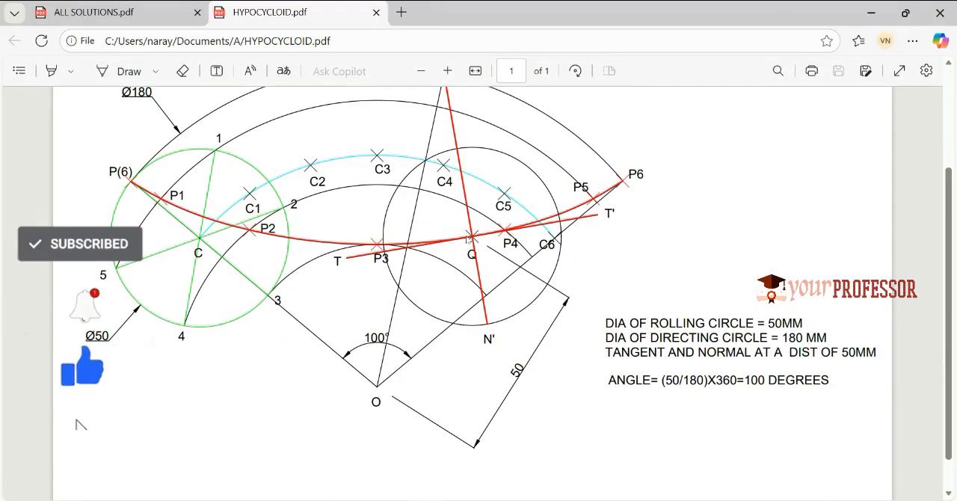